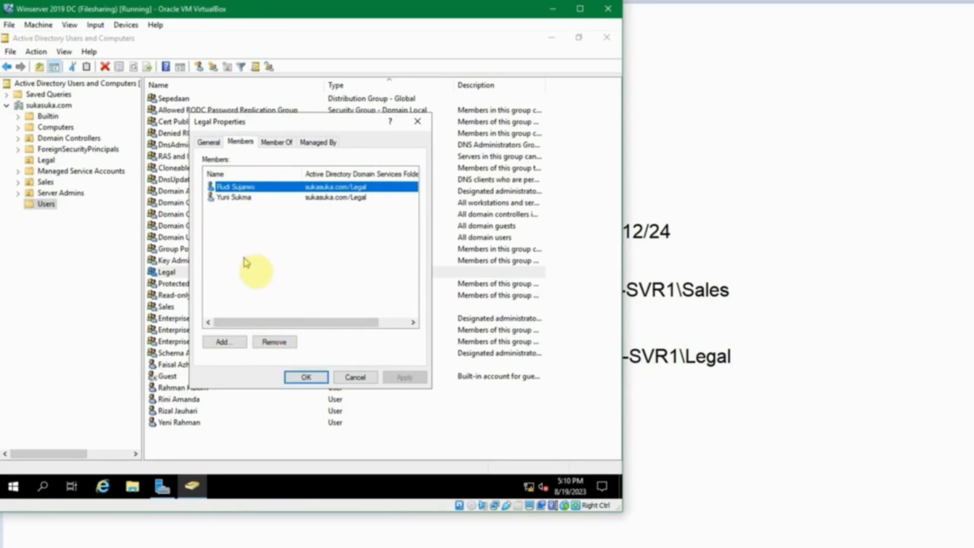
Step: Close Legal's properties, then check that the Sales group lists three members and close it
{"action": "left_click", "coordinate": [302, 377]}
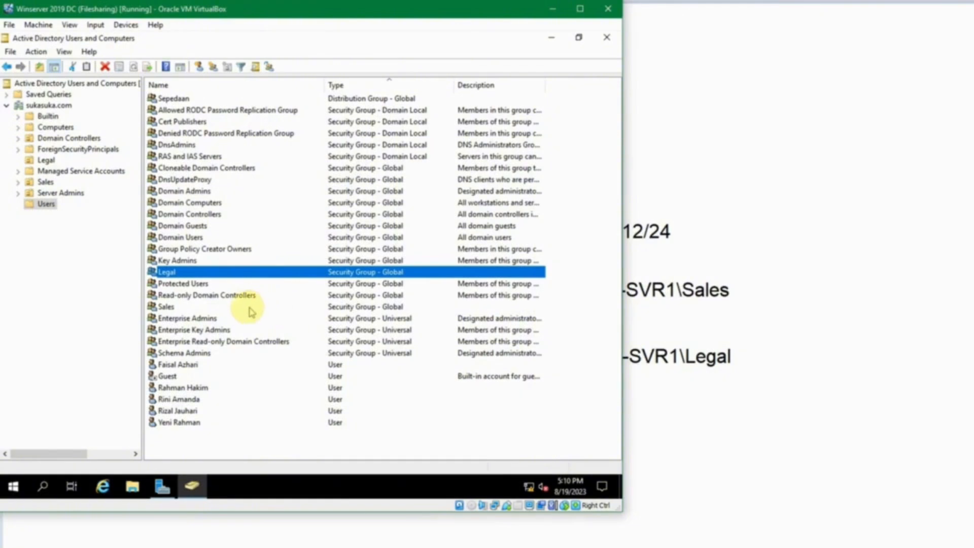
{"action": "double_click", "coordinate": [167, 307]}
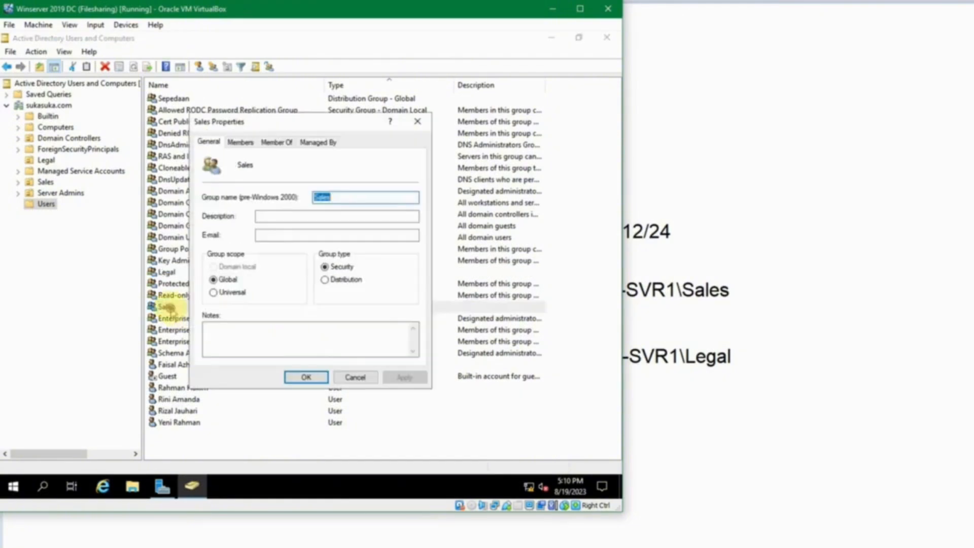
{"action": "left_click", "coordinate": [240, 141]}
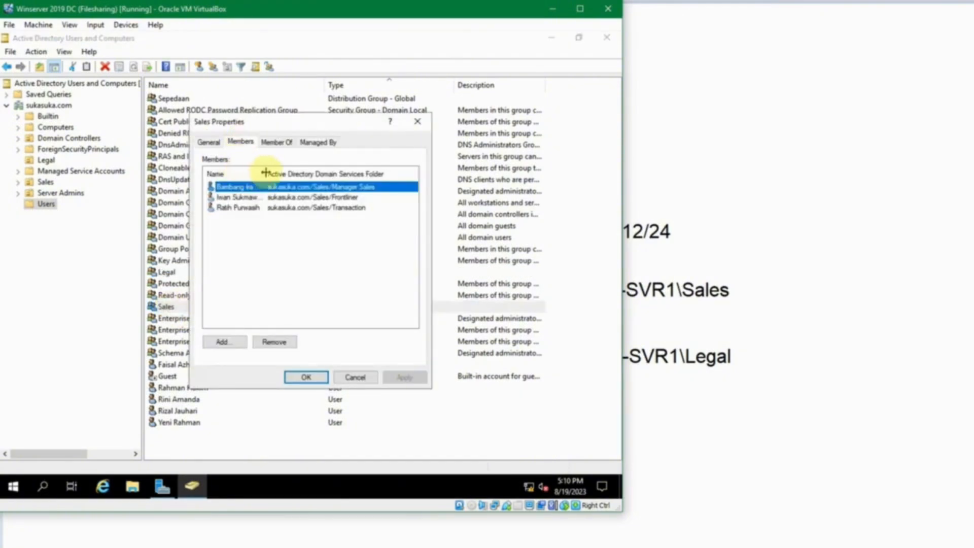
{"action": "left_click_drag", "start_coordinate": [265, 172], "coordinate": [322, 171]}
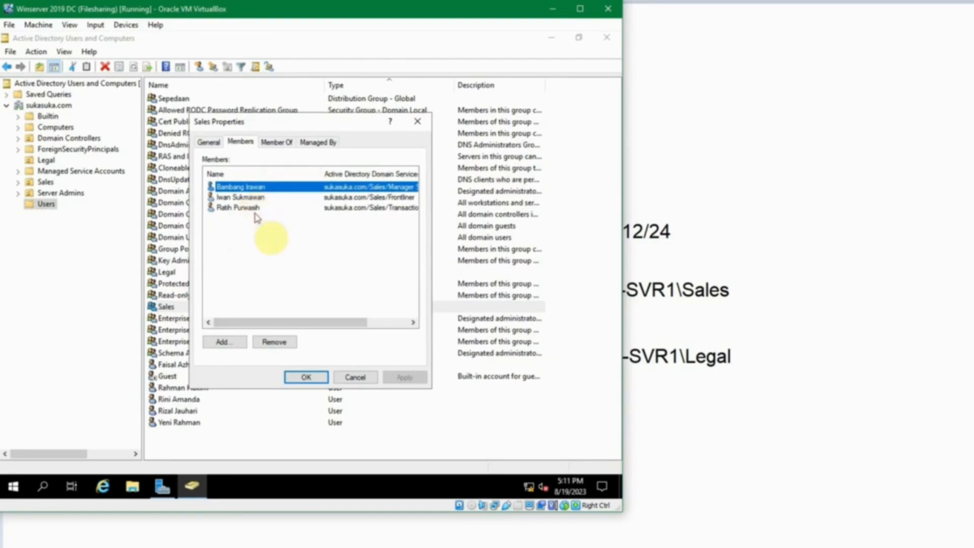
{"action": "left_click", "coordinate": [305, 377]}
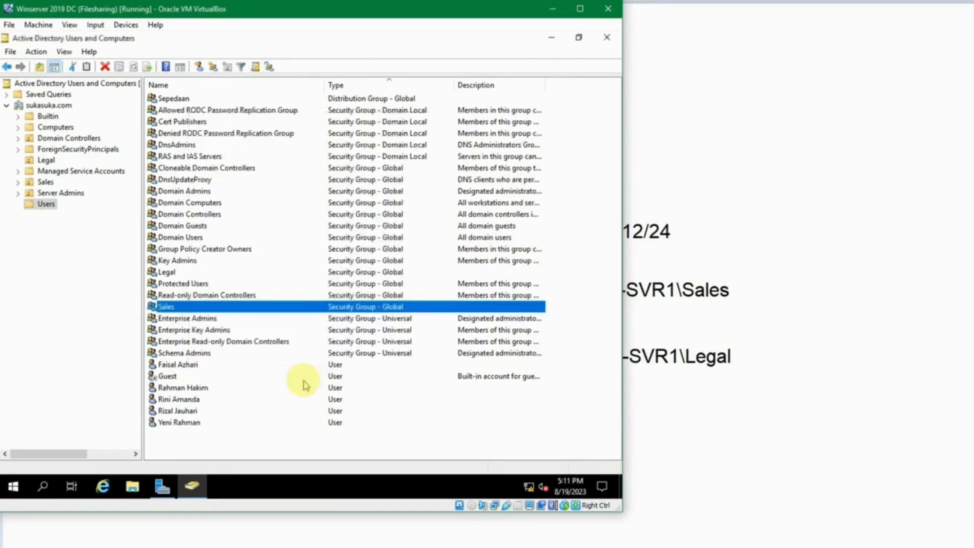
{"action": "left_click", "coordinate": [191, 399]}
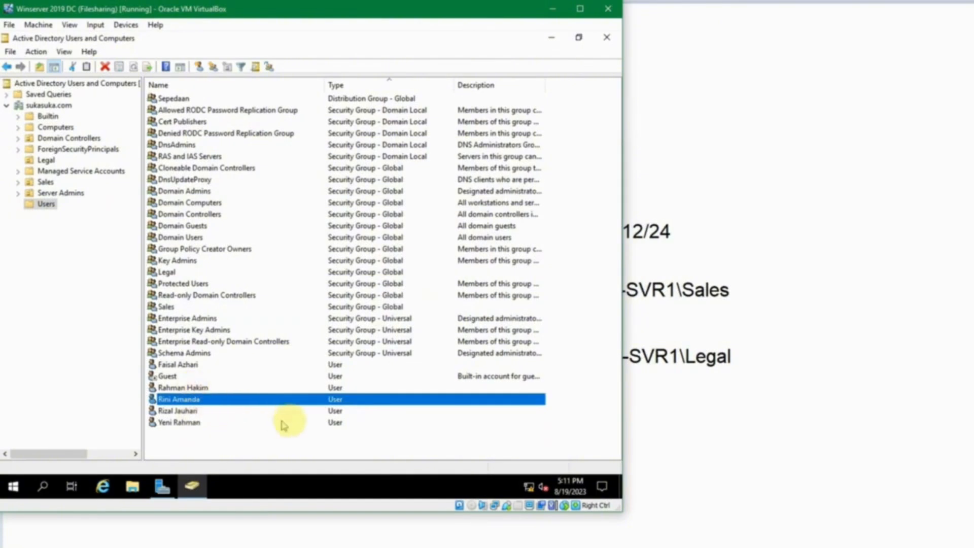
{"action": "left_click", "coordinate": [375, 434]}
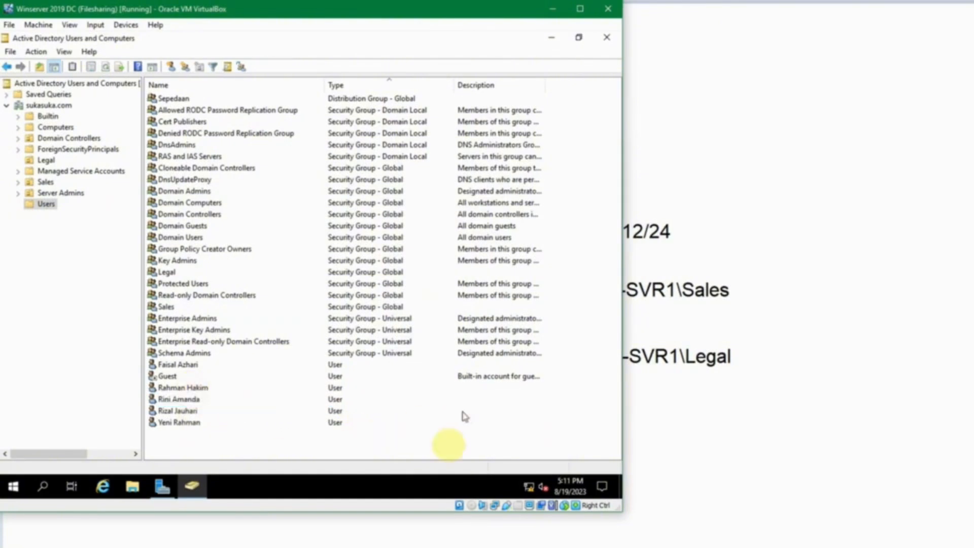
Step: Switch to the file server VM and browse File Explorer to Local Disk (C:)
{"action": "mouse_move", "coordinate": [277, 527]}
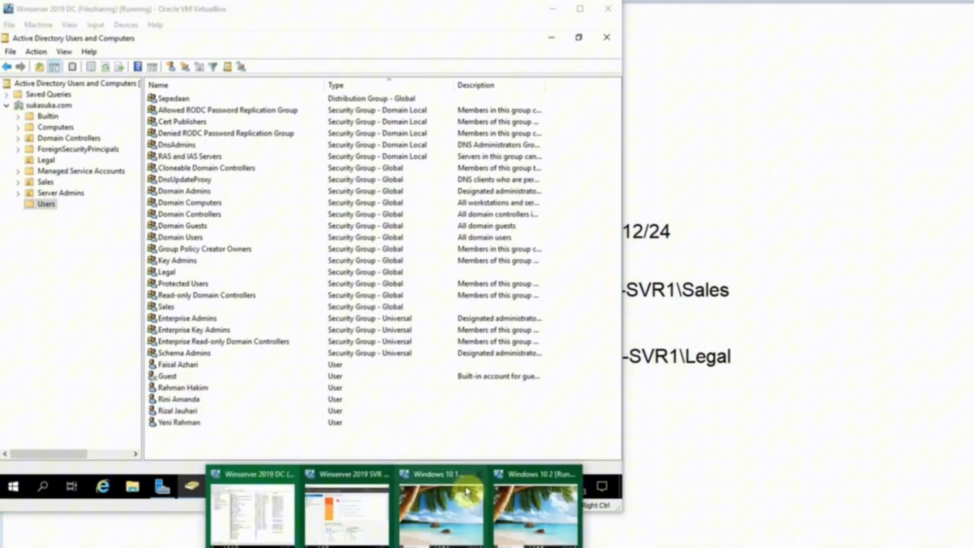
{"action": "left_click", "coordinate": [349, 499]}
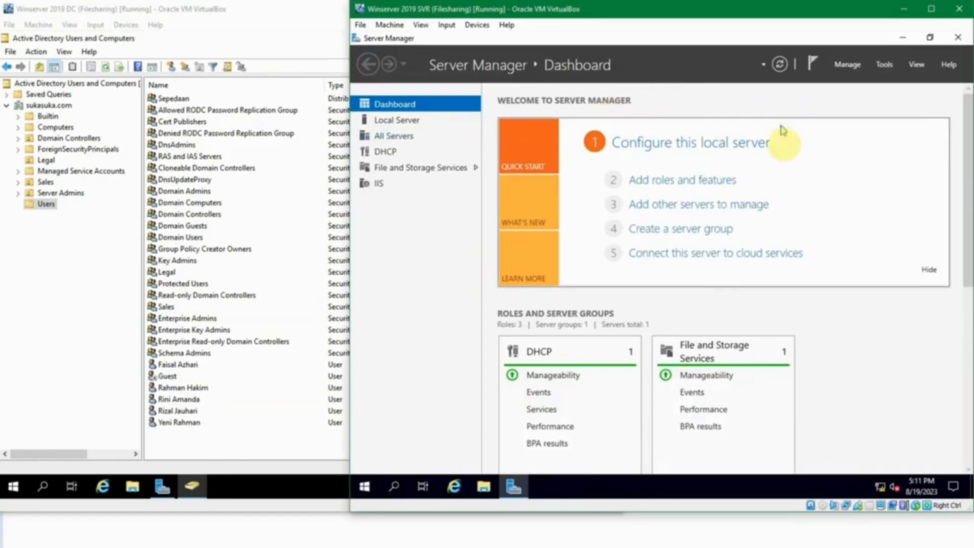
{"action": "left_click", "coordinate": [482, 487]}
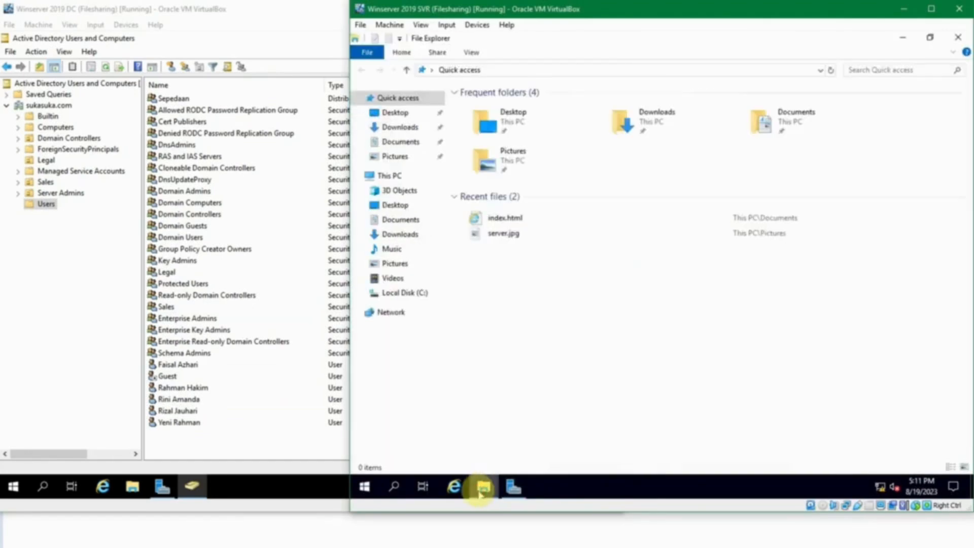
{"action": "left_click", "coordinate": [425, 293]}
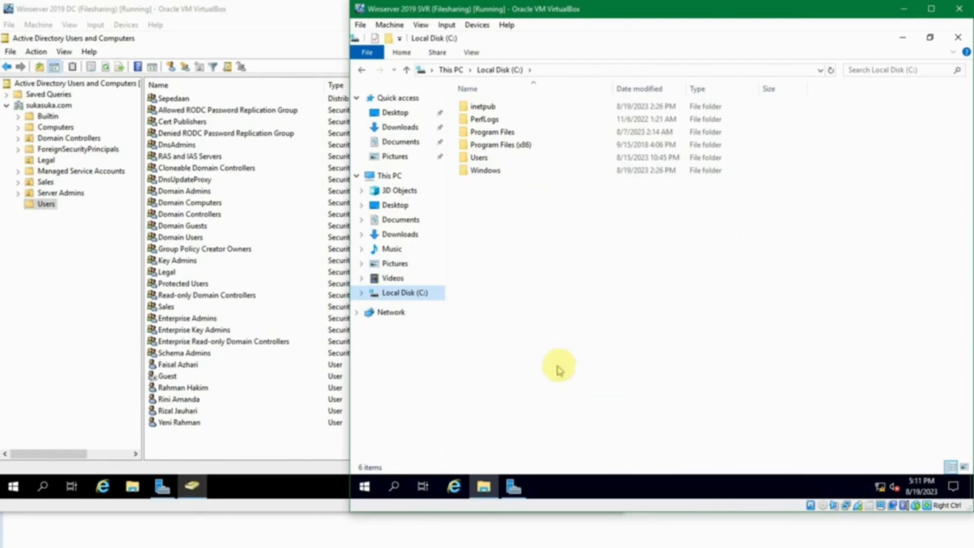
Step: Create a new folder named Shared in C:
{"action": "right_click", "coordinate": [535, 248]}
{"action": "left_click", "coordinate": [527, 225]}
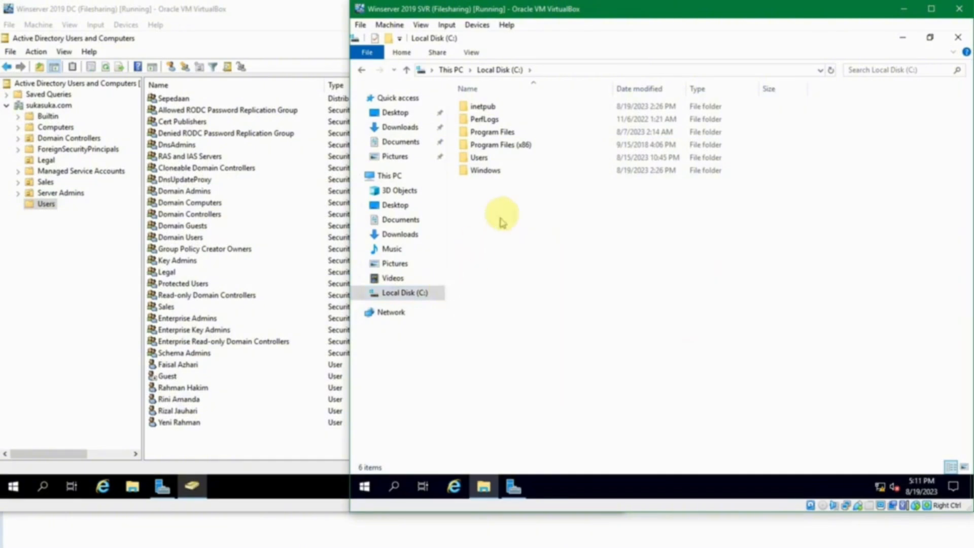
{"action": "right_click", "coordinate": [507, 208]}
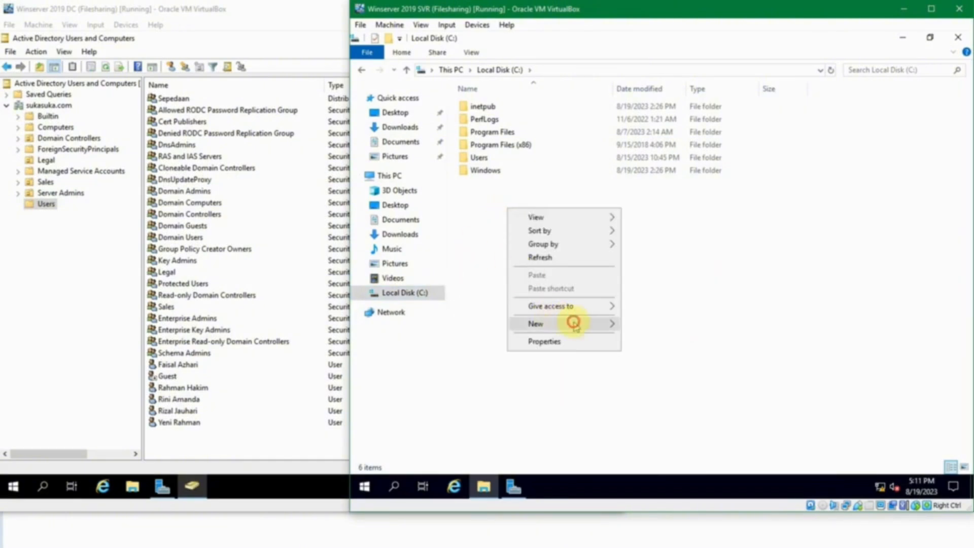
{"action": "mouse_move", "coordinate": [573, 323]}
{"action": "left_click", "coordinate": [663, 320]}
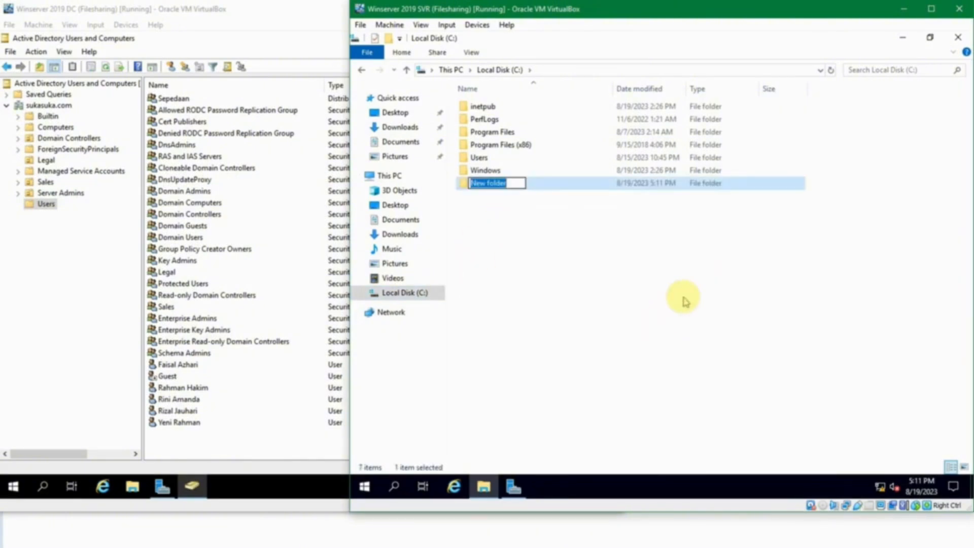
{"action": "type", "text": "Shared"}
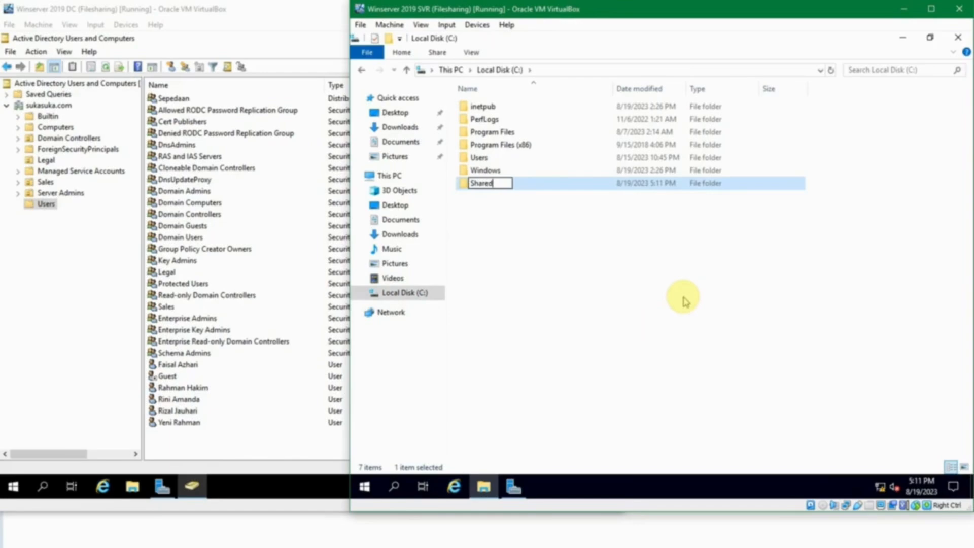
{"action": "key", "text": "Return"}
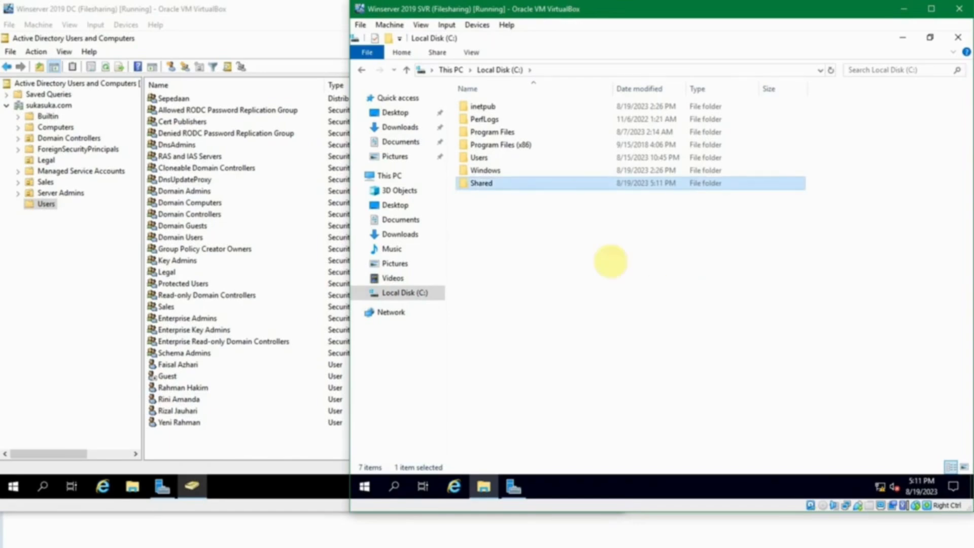
Step: Inside Shared, create the General, Legal and Sales subfolders
{"action": "double_click", "coordinate": [503, 183]}
{"action": "right_click", "coordinate": [532, 134]}
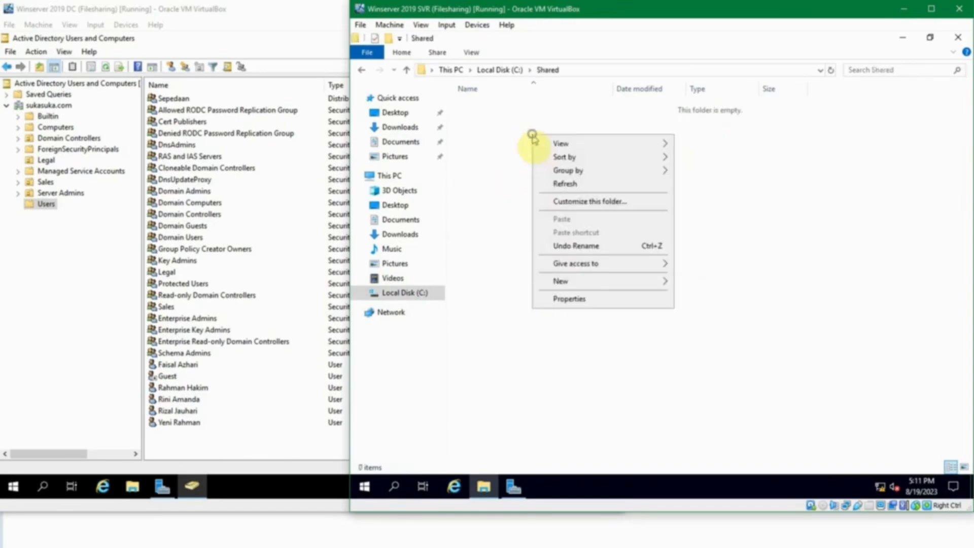
{"action": "mouse_move", "coordinate": [624, 285]}
{"action": "left_click", "coordinate": [913, 333]}
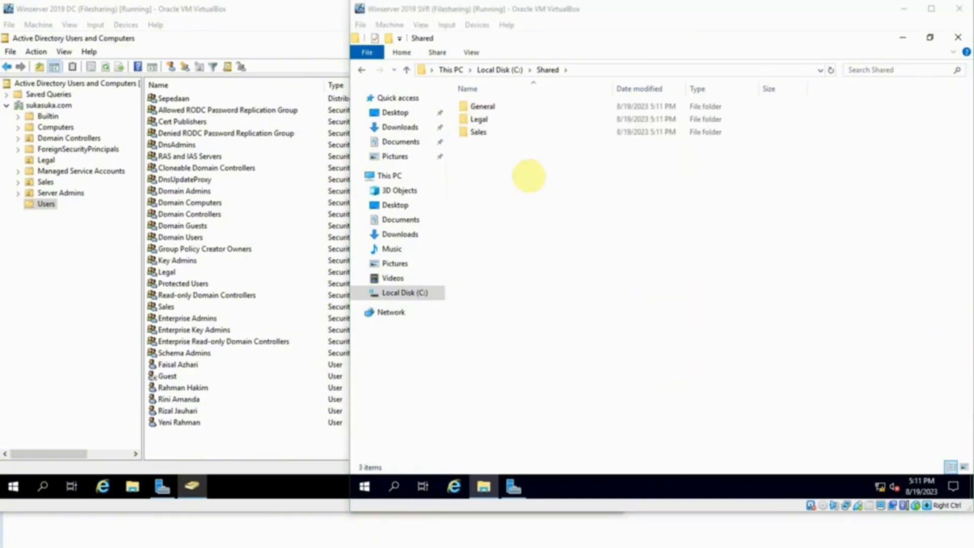
{"action": "left_click", "coordinate": [512, 159]}
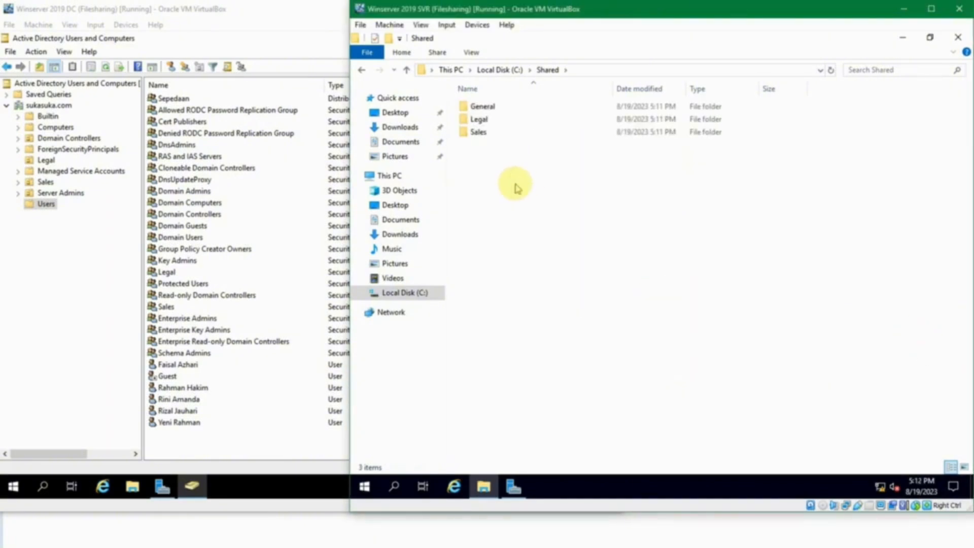
Step: Select the General folder and bring up its context menu
{"action": "left_click", "coordinate": [487, 107]}
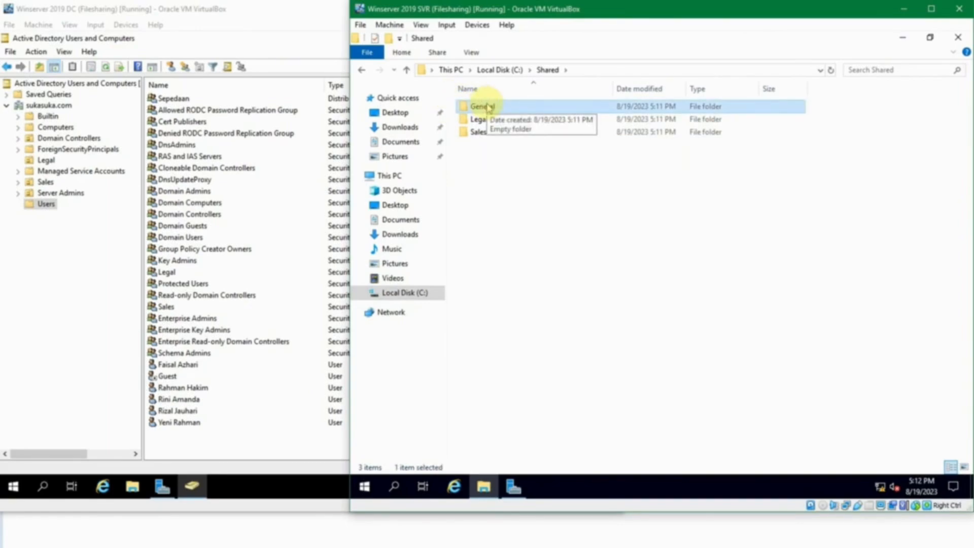
{"action": "left_click", "coordinate": [504, 169]}
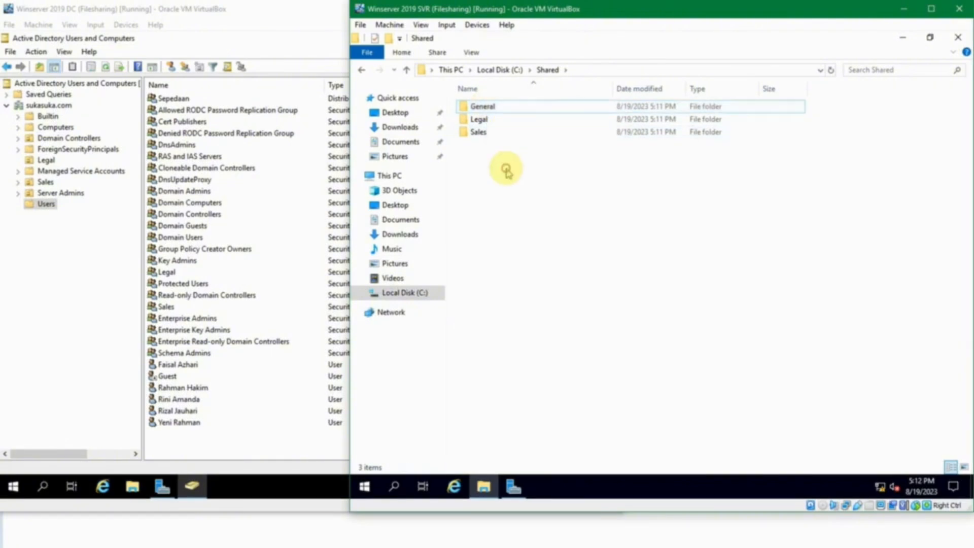
{"action": "left_click", "coordinate": [484, 109]}
{"action": "left_click", "coordinate": [514, 169]}
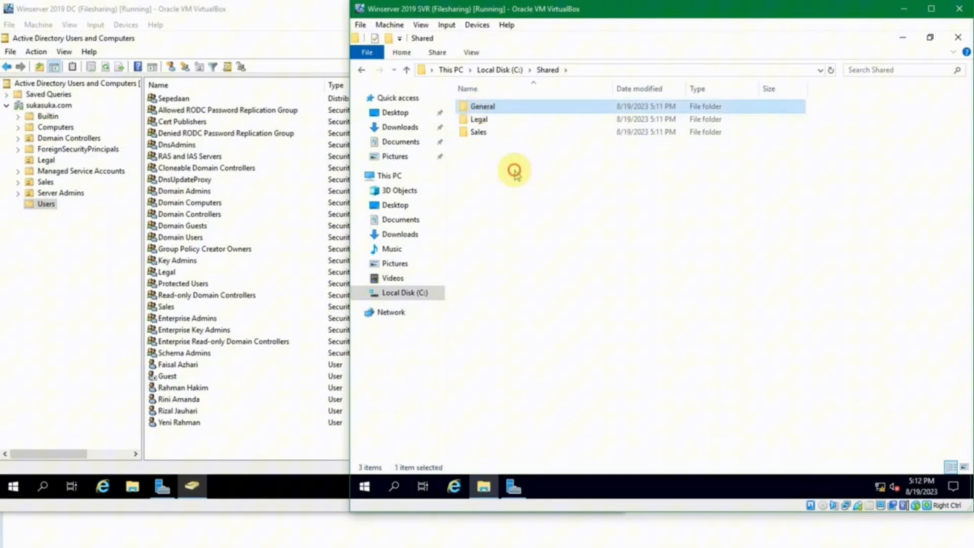
{"action": "left_click", "coordinate": [483, 109]}
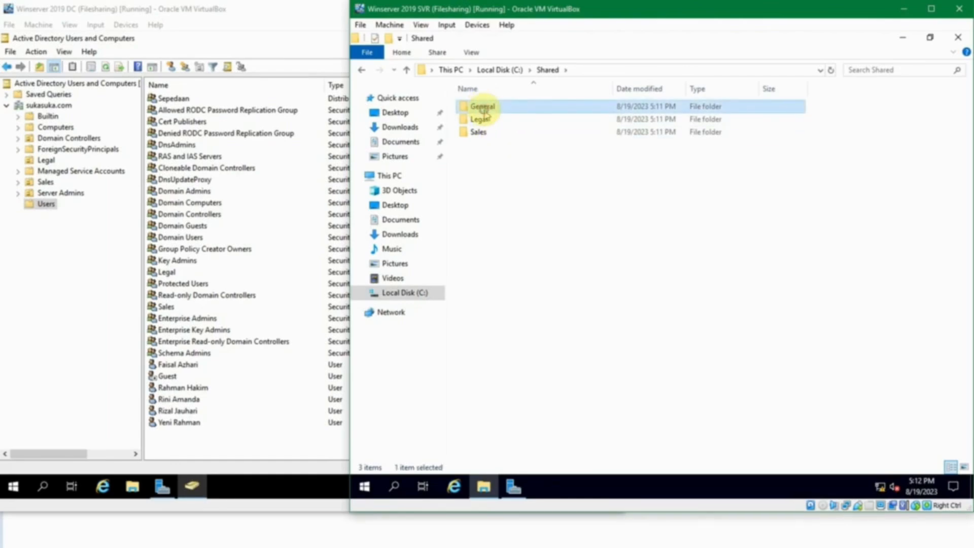
{"action": "right_click", "coordinate": [485, 109]}
Step: Open General's properties on the Sharing tab and start sharing with specific people
{"action": "left_click", "coordinate": [550, 331]}
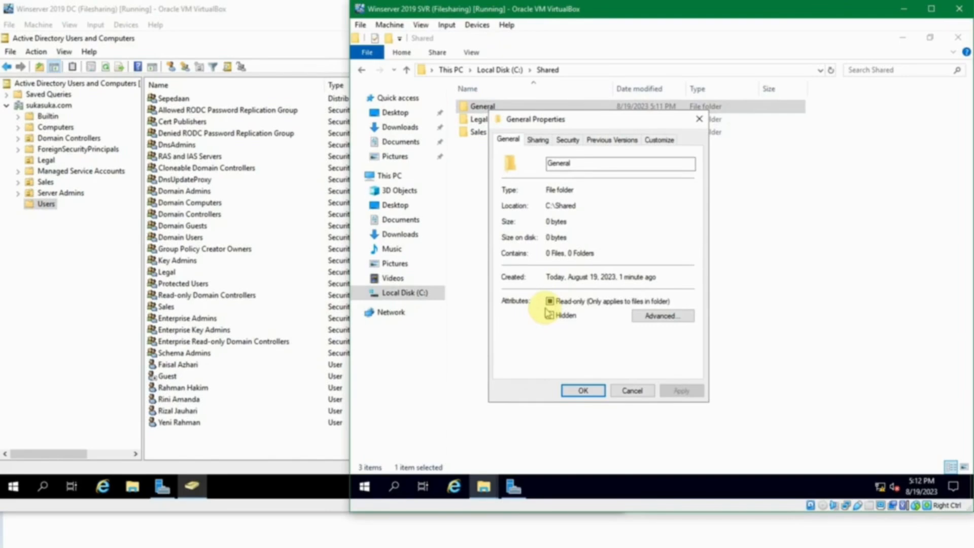
{"action": "left_click", "coordinate": [533, 141]}
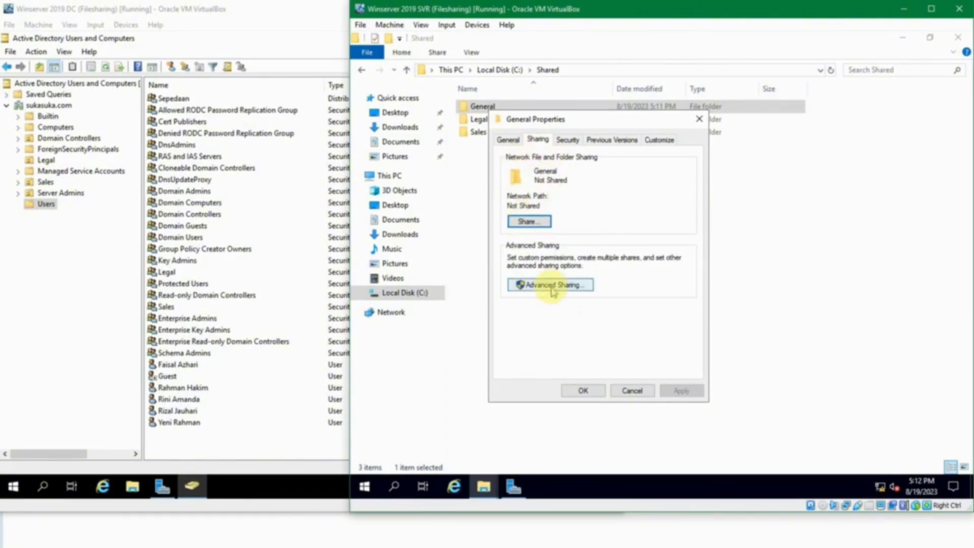
{"action": "left_click", "coordinate": [528, 221]}
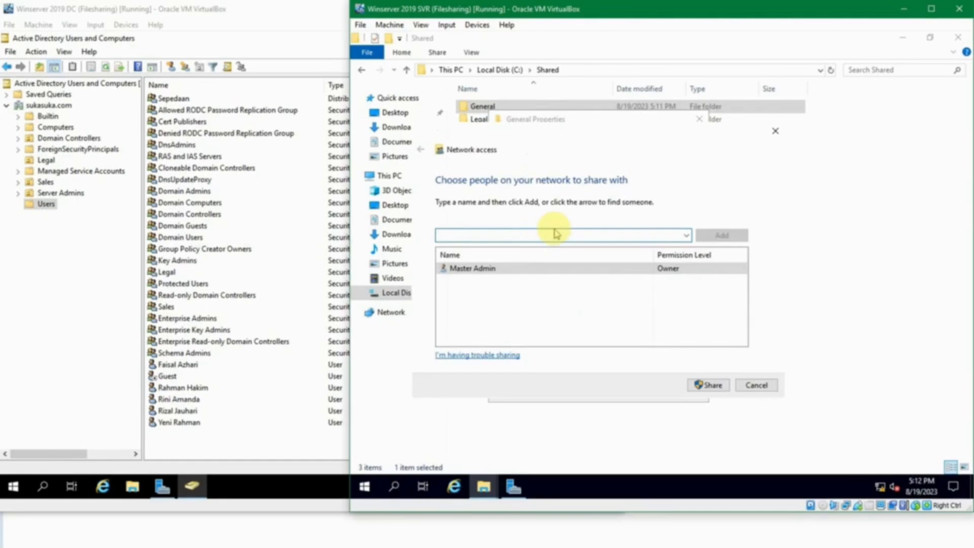
Step: Add a domain user at Read permission in the sharing wizard, then cancel the wizard
{"action": "type", "text": "rini"}
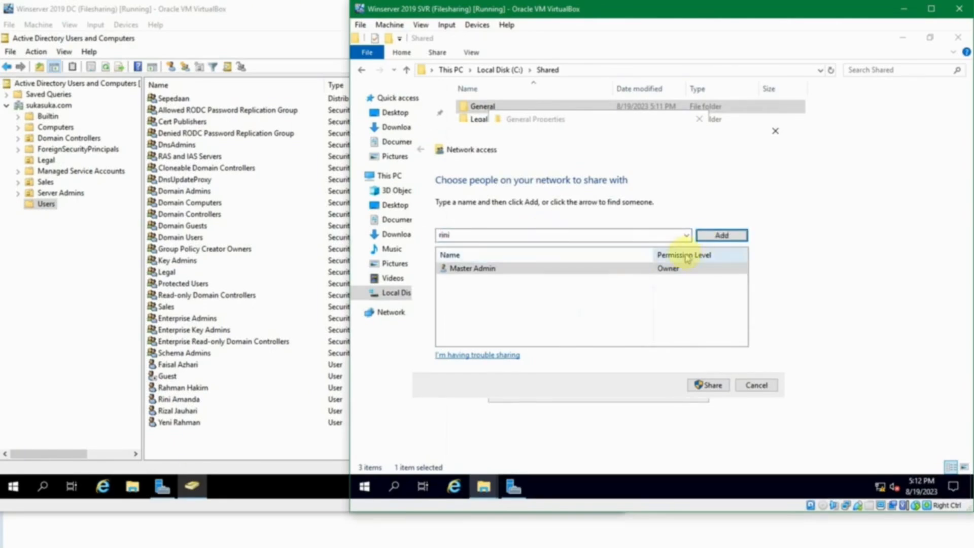
{"action": "left_click", "coordinate": [707, 235]}
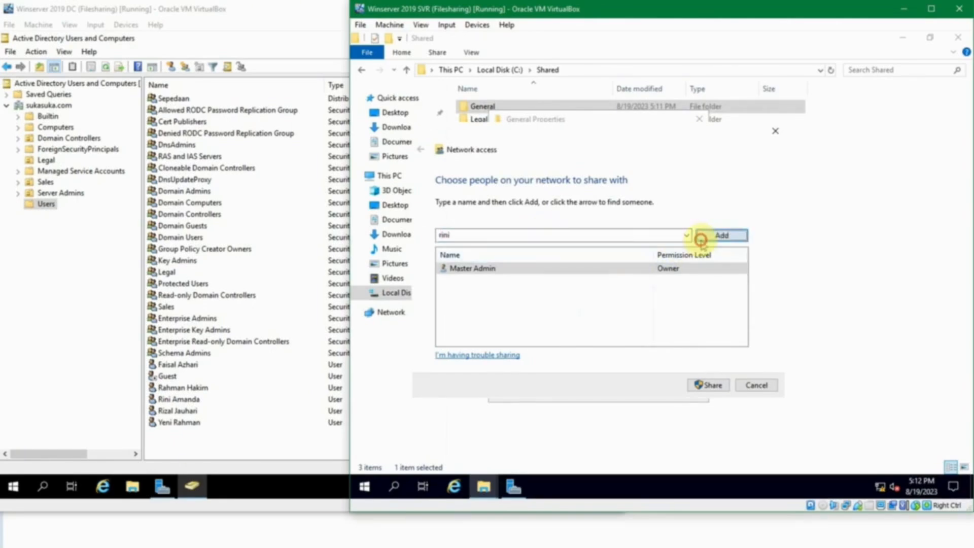
{"action": "left_click", "coordinate": [691, 269]}
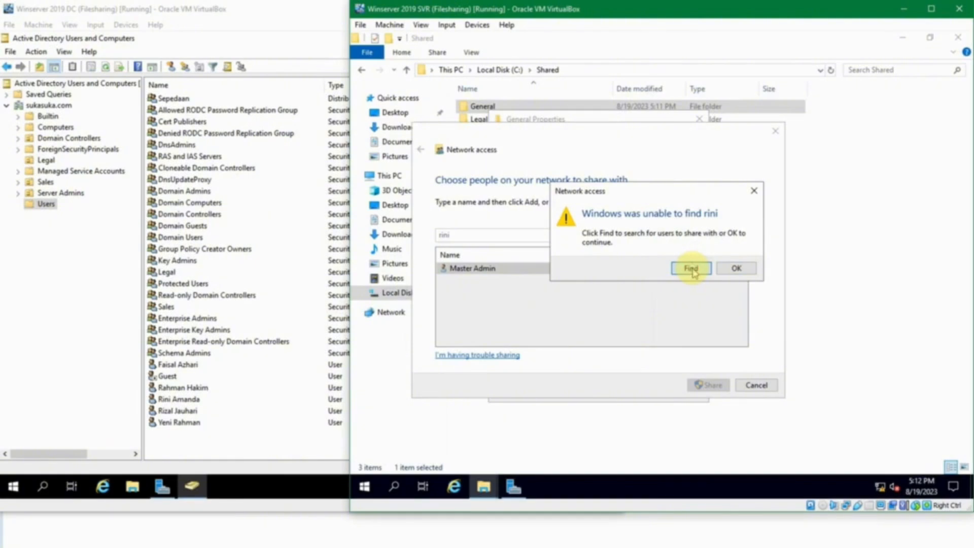
{"action": "type", "text": "rini"}
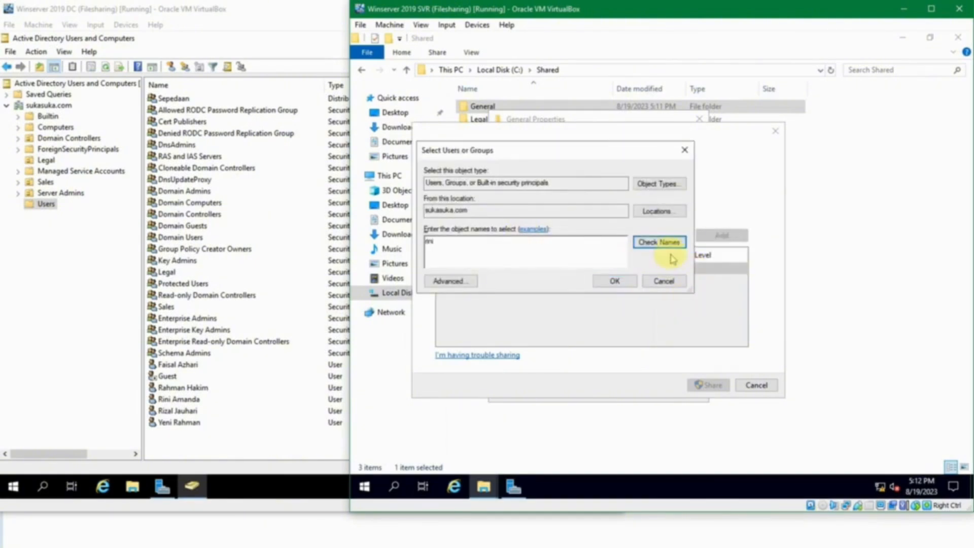
{"action": "left_click", "coordinate": [662, 244]}
{"action": "left_click", "coordinate": [622, 281]}
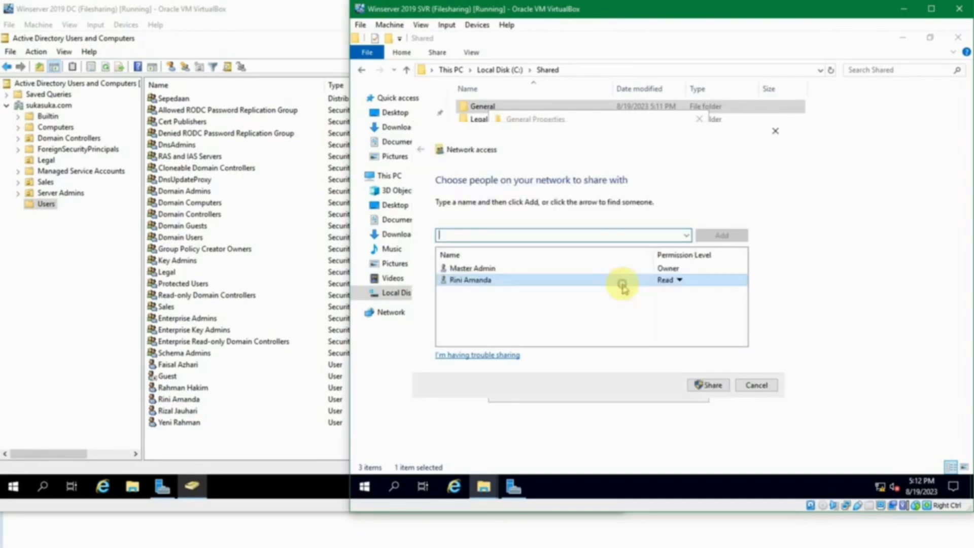
{"action": "left_click", "coordinate": [667, 282]}
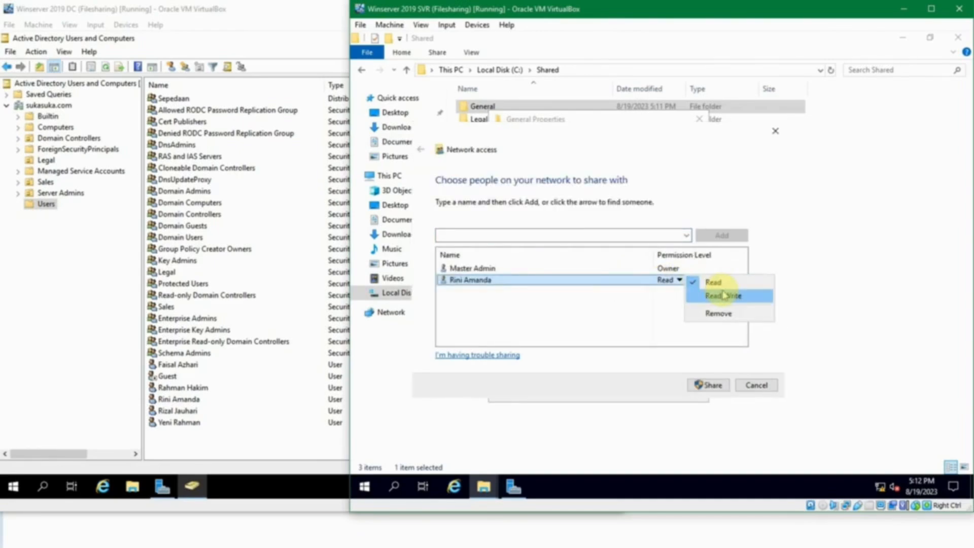
{"action": "left_click", "coordinate": [652, 311]}
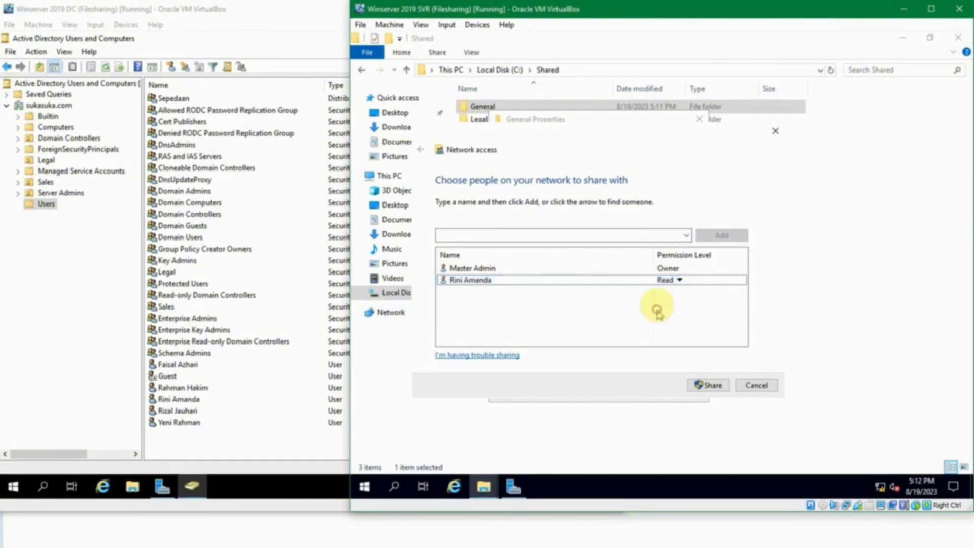
{"action": "left_click", "coordinate": [758, 385]}
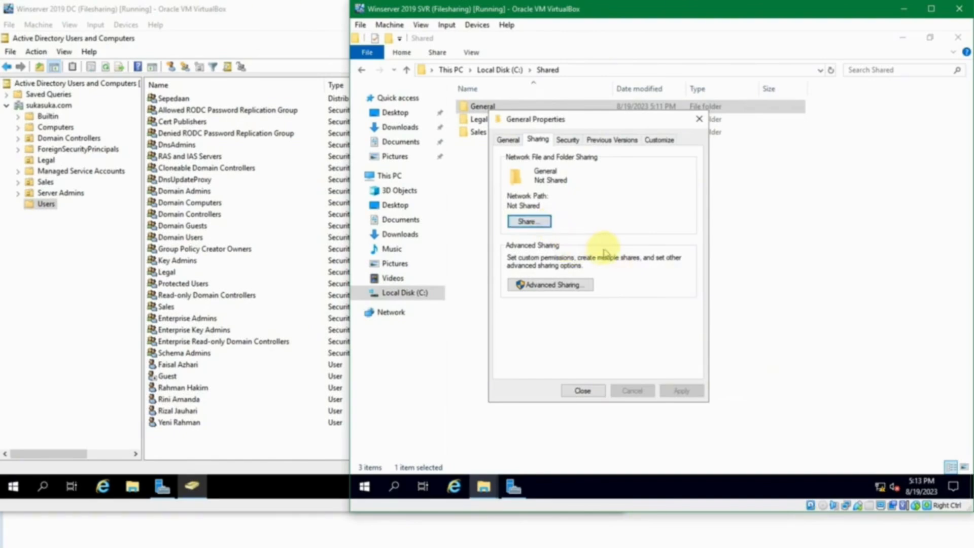
Step: In Advanced Sharing, share General under the name General, review the user limit, open Permissions
{"action": "left_click", "coordinate": [556, 288]}
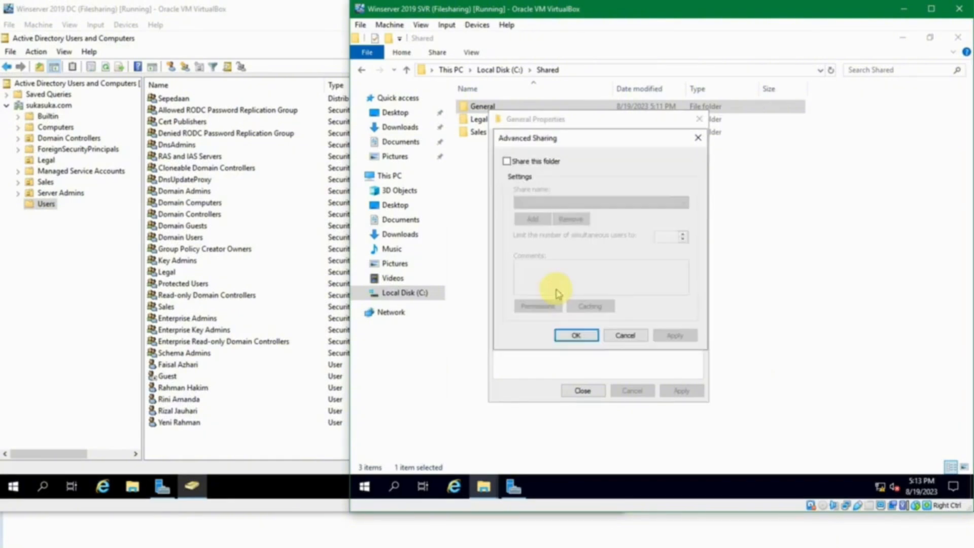
{"action": "left_click", "coordinate": [538, 163]}
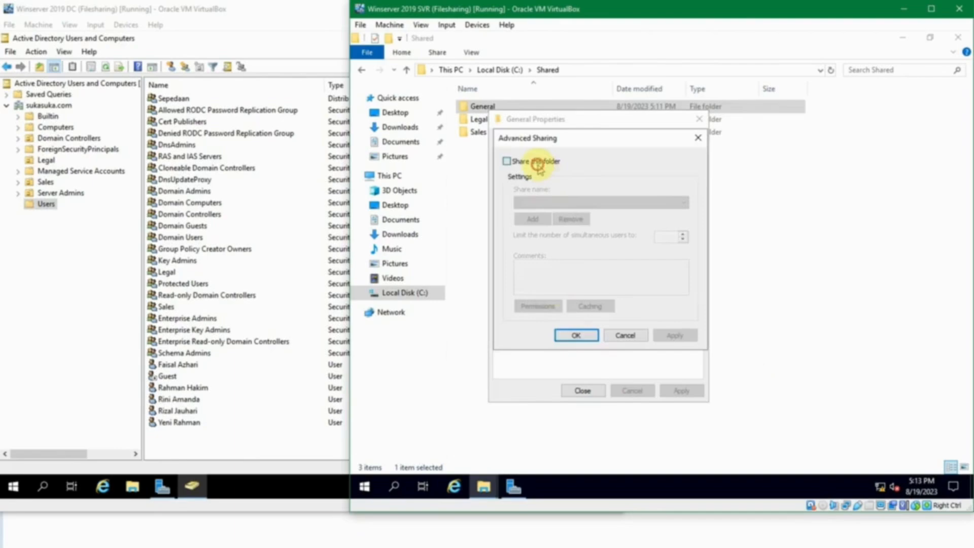
{"action": "left_click", "coordinate": [560, 201]}
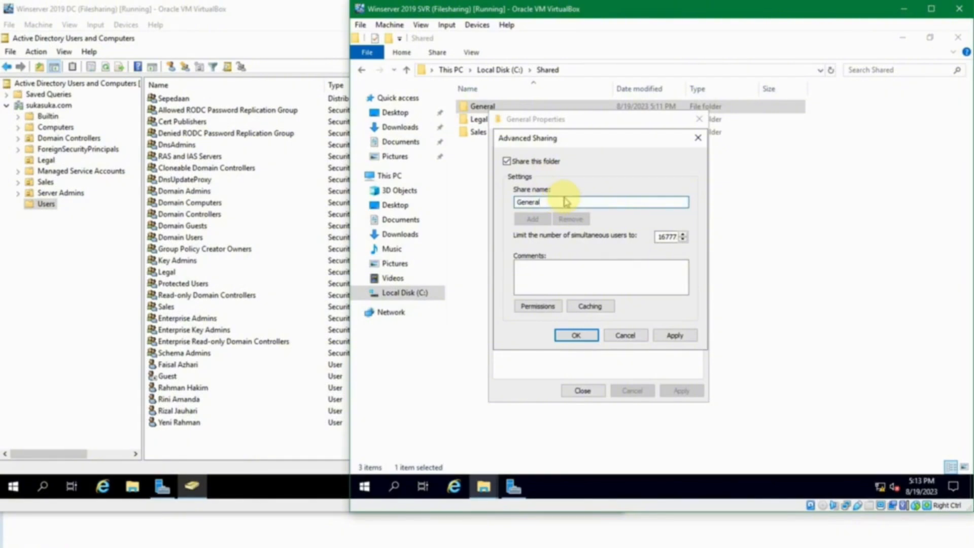
{"action": "left_click", "coordinate": [668, 237]}
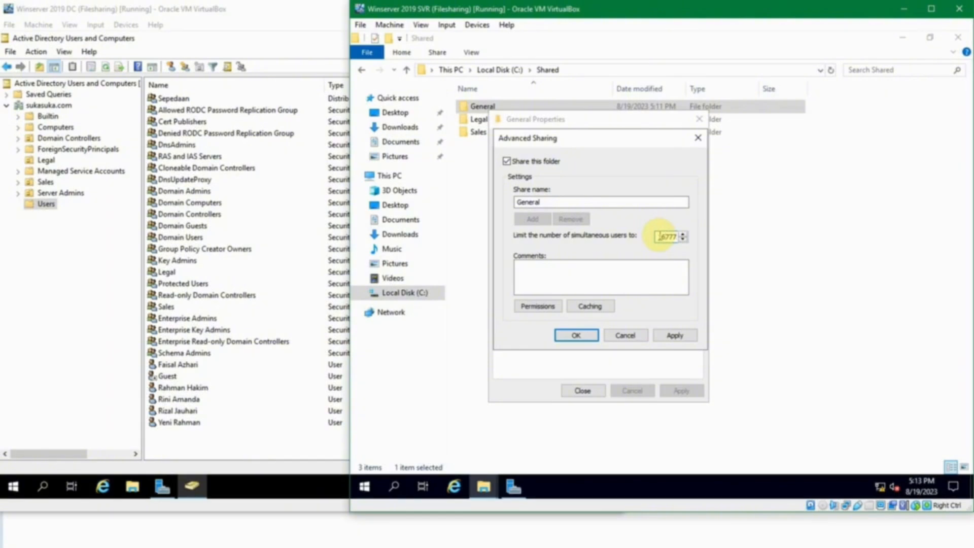
{"action": "double_click", "coordinate": [659, 236]}
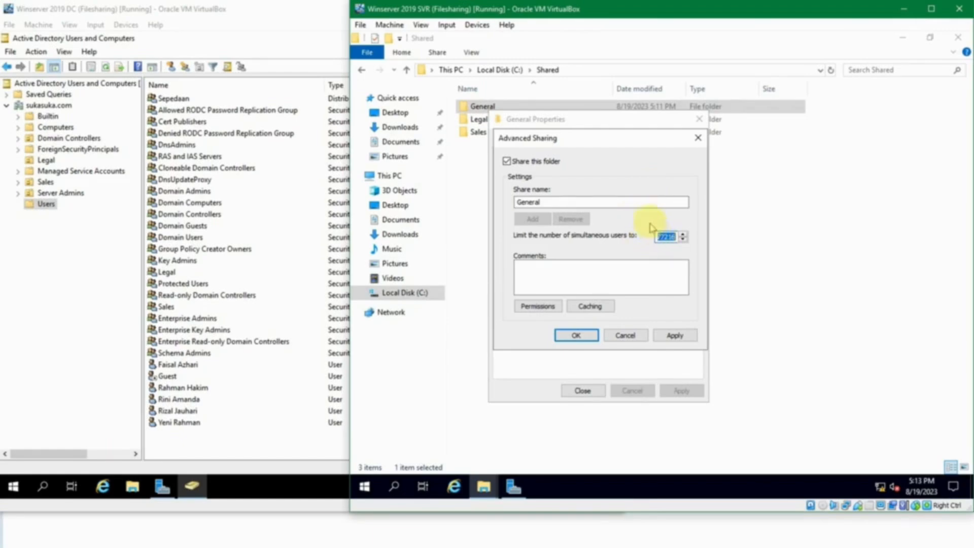
{"action": "left_click", "coordinate": [540, 310]}
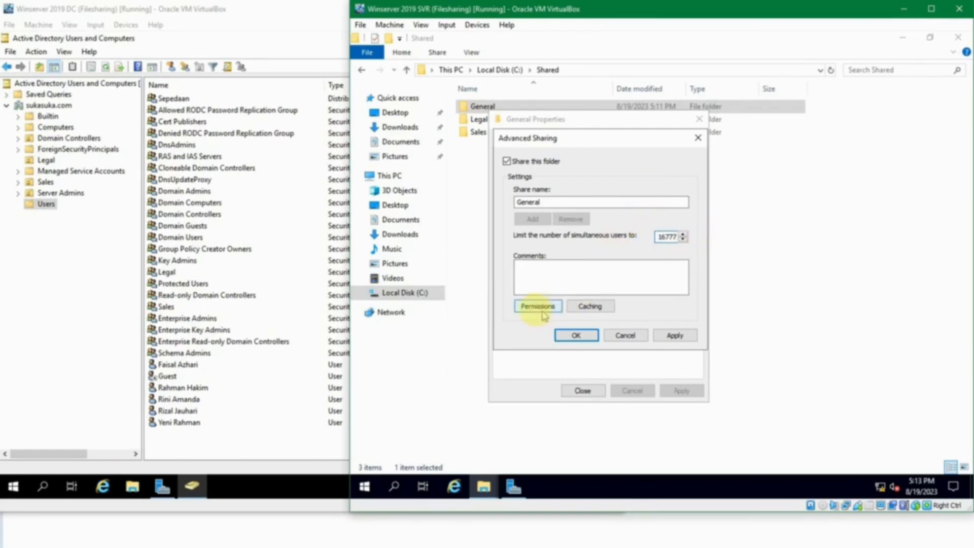
{"action": "left_click", "coordinate": [548, 278]}
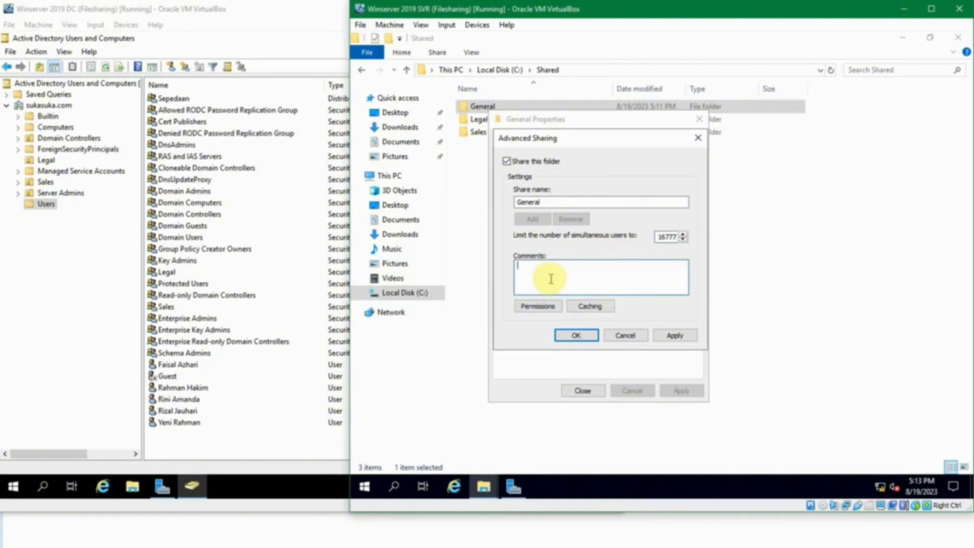
{"action": "left_click", "coordinate": [529, 310]}
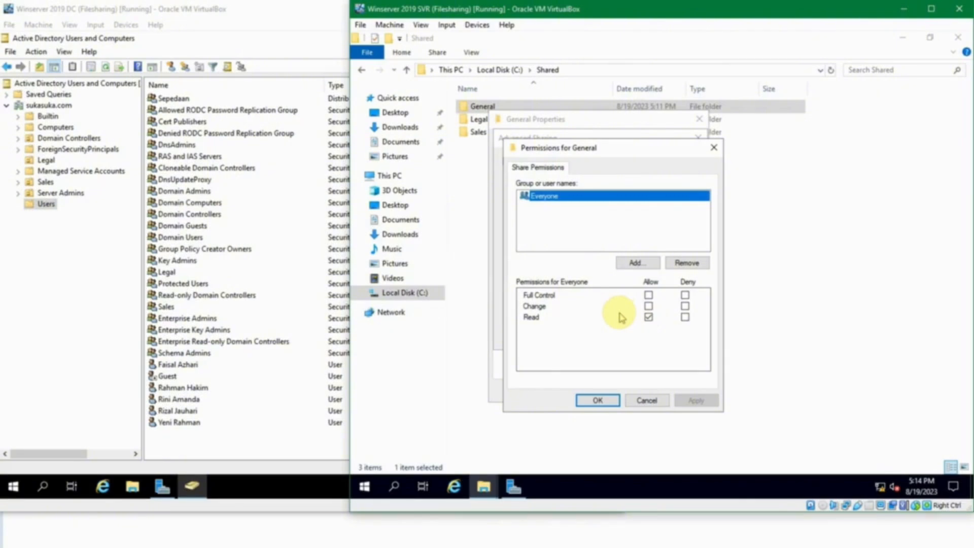
Step: Leave Everyone with Read only, unticking Change and Full Control, then confirm and close the dialogs
{"action": "left_click", "coordinate": [647, 306]}
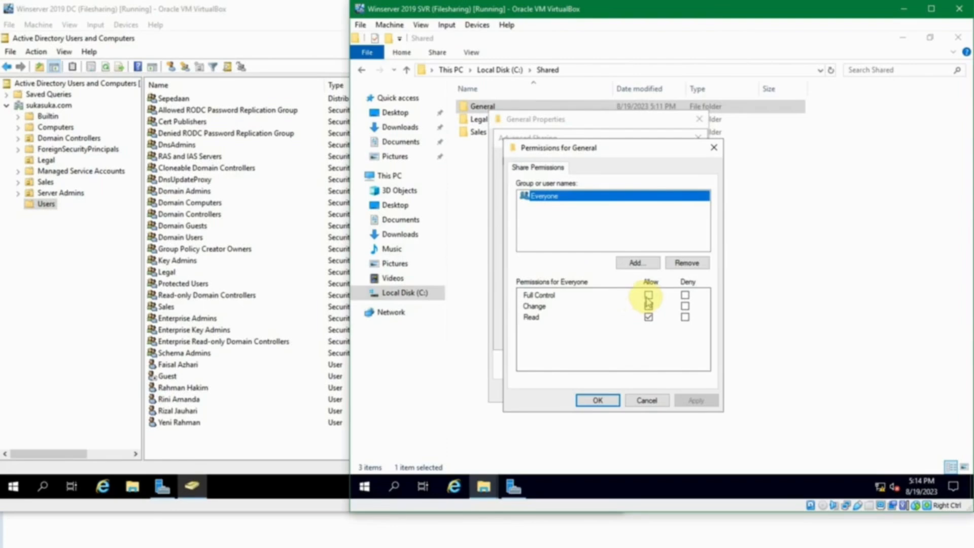
{"action": "left_click", "coordinate": [647, 295]}
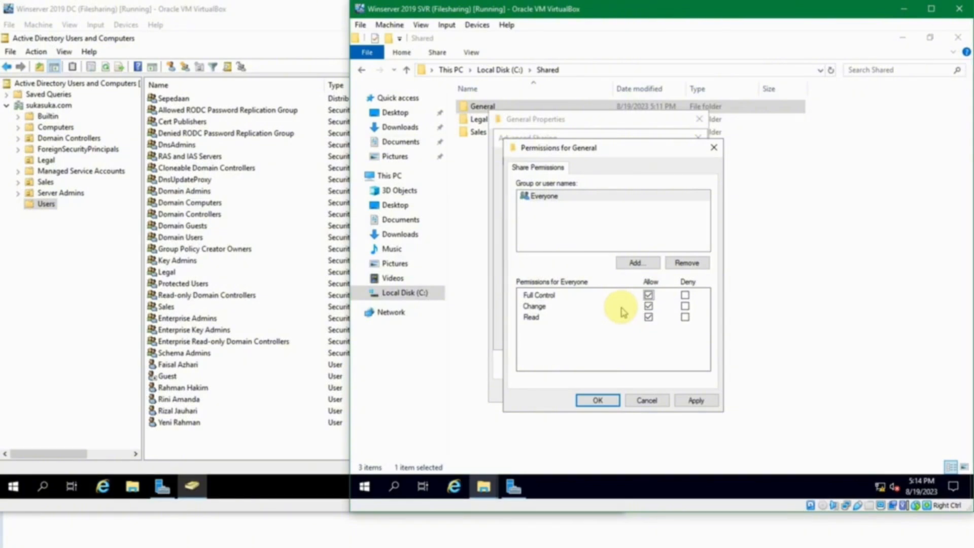
{"action": "left_click", "coordinate": [649, 295]}
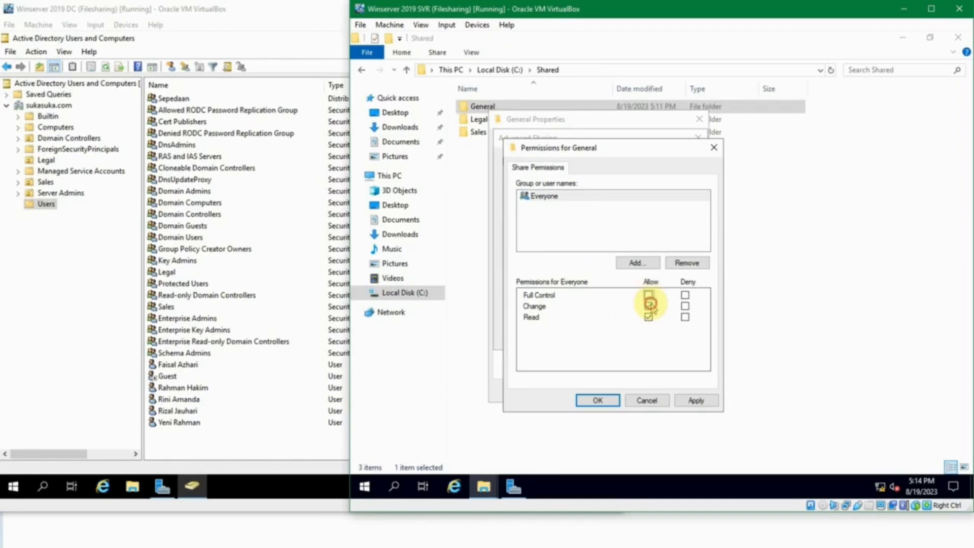
{"action": "left_click", "coordinate": [649, 305]}
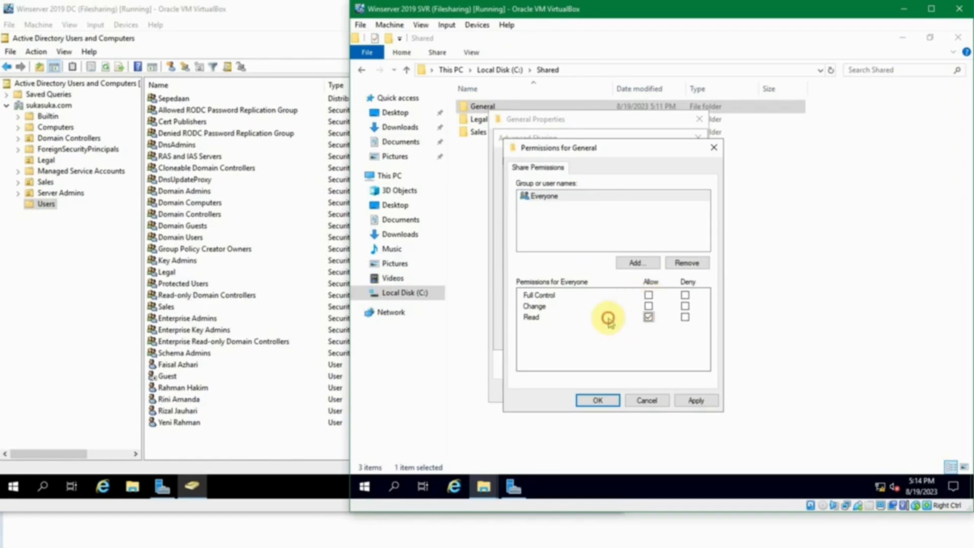
{"action": "left_click", "coordinate": [611, 400]}
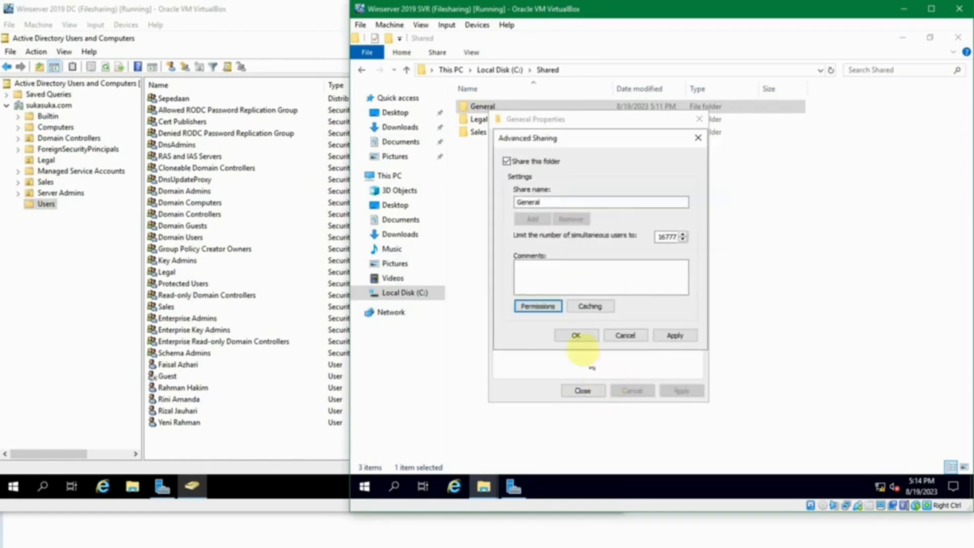
{"action": "left_click", "coordinate": [578, 335]}
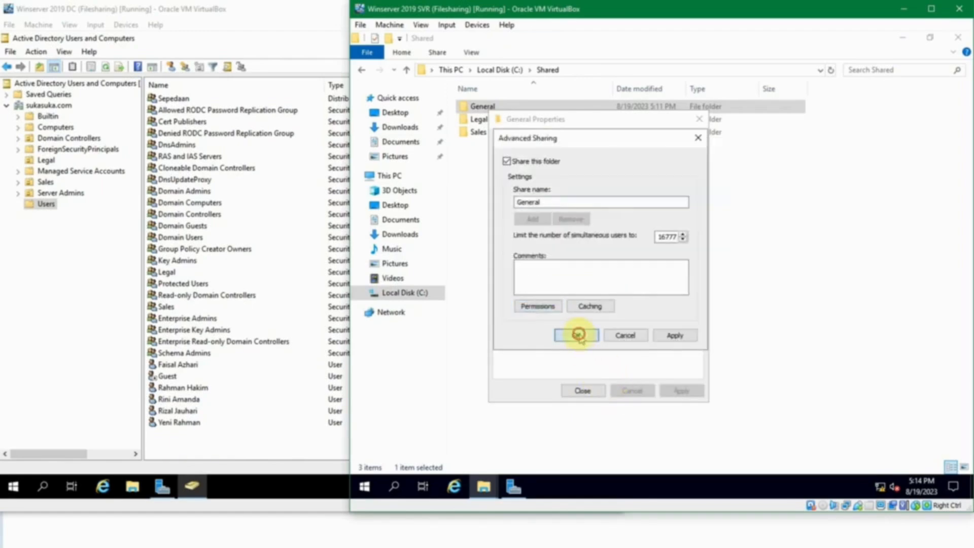
{"action": "left_click", "coordinate": [583, 391]}
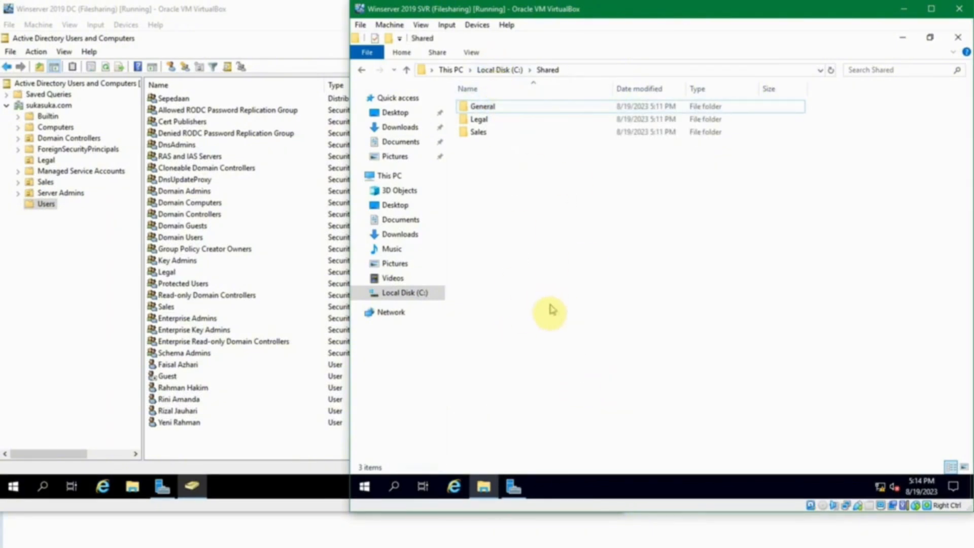
Step: On the first Windows 10 client, run \\jkt-svr1 and open the General share
{"action": "mouse_move", "coordinate": [408, 536]}
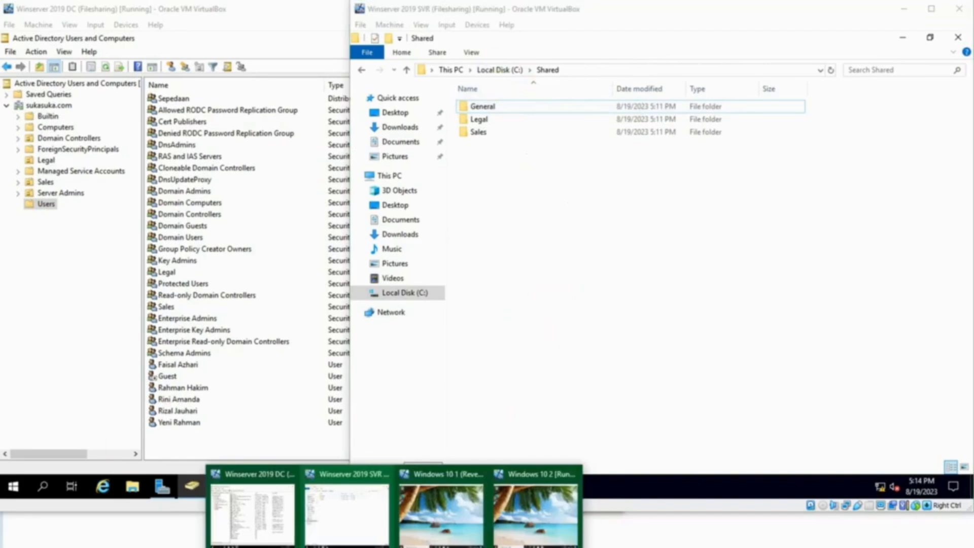
{"action": "left_click", "coordinate": [431, 514]}
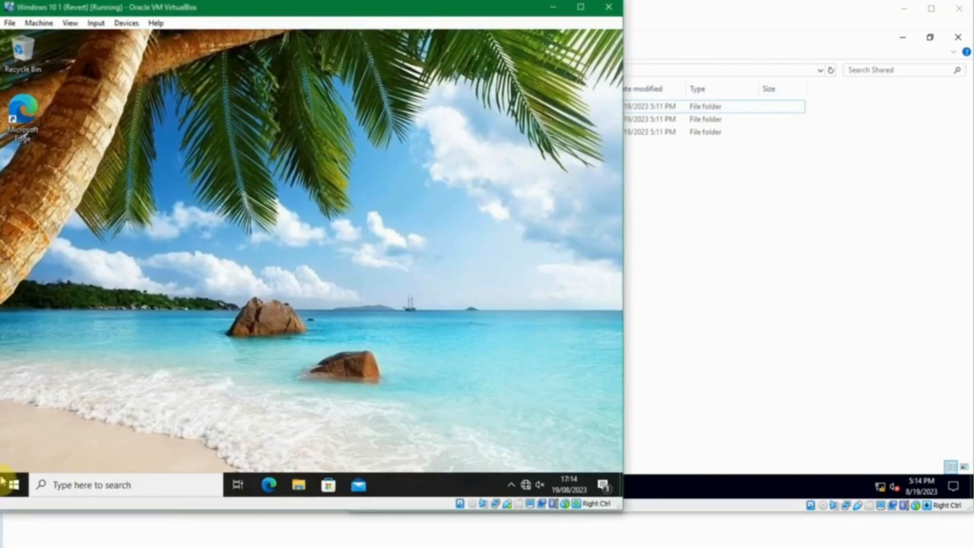
{"action": "left_click", "coordinate": [12, 483]}
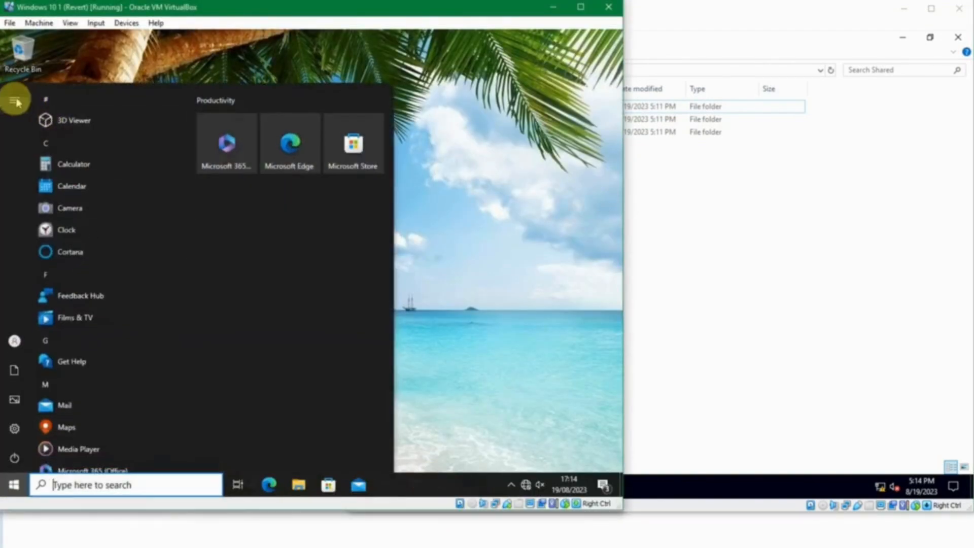
{"action": "left_click", "coordinate": [15, 101]}
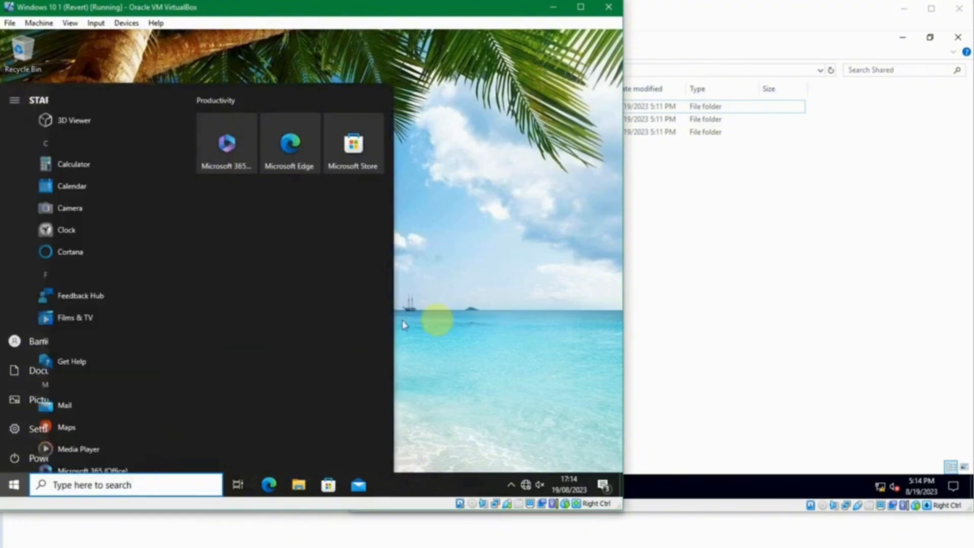
{"action": "left_click", "coordinate": [458, 321]}
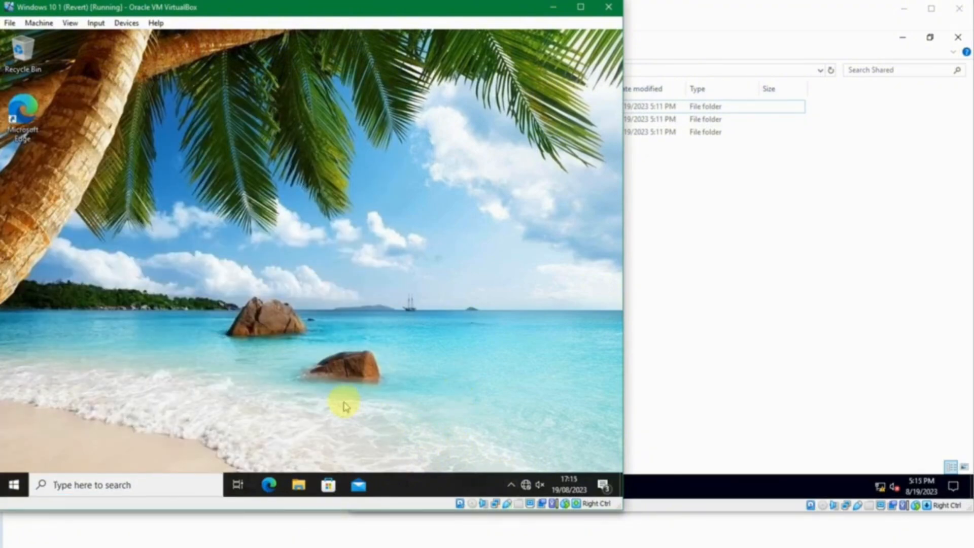
{"action": "key", "text": "super+r"}
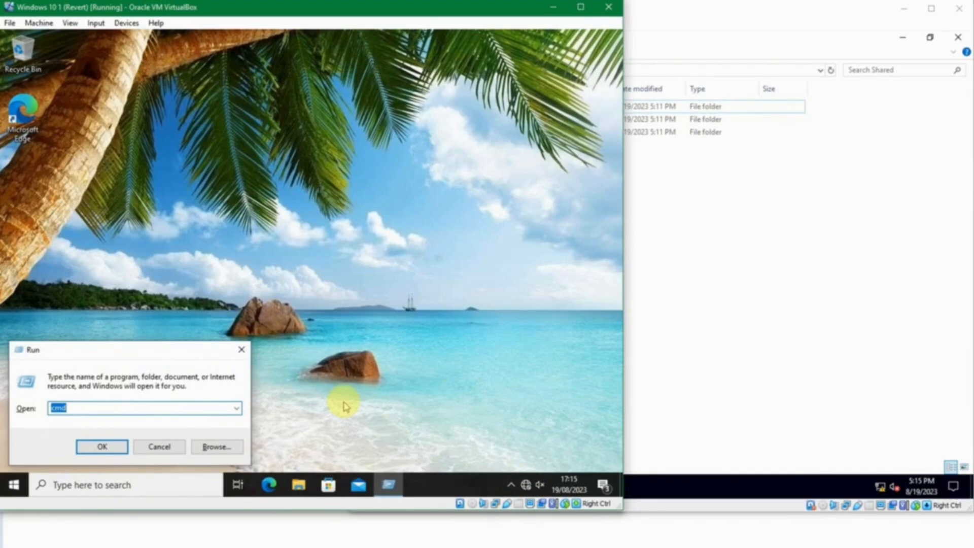
{"action": "type", "text": "\\\\jkt-svr1"}
{"action": "key", "text": "Return"}
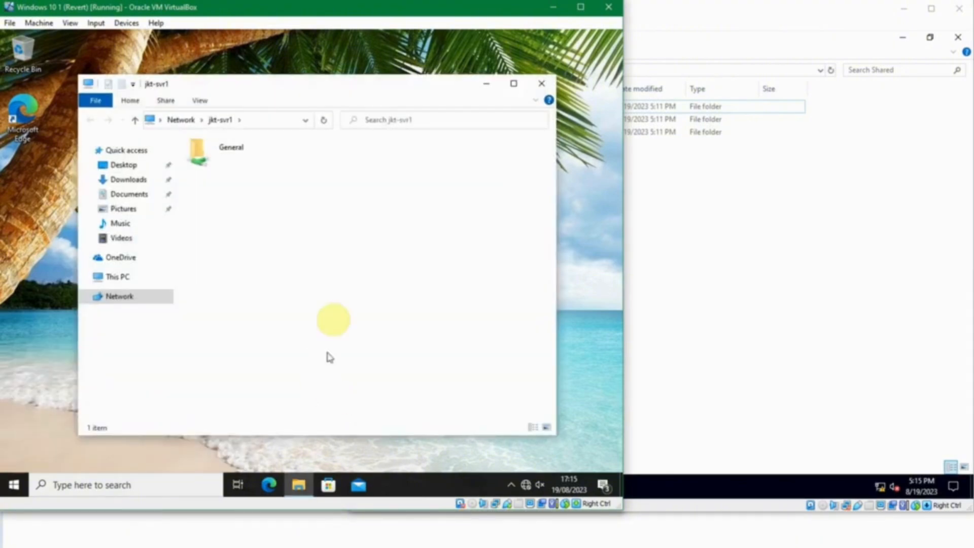
{"action": "double_click", "coordinate": [233, 162]}
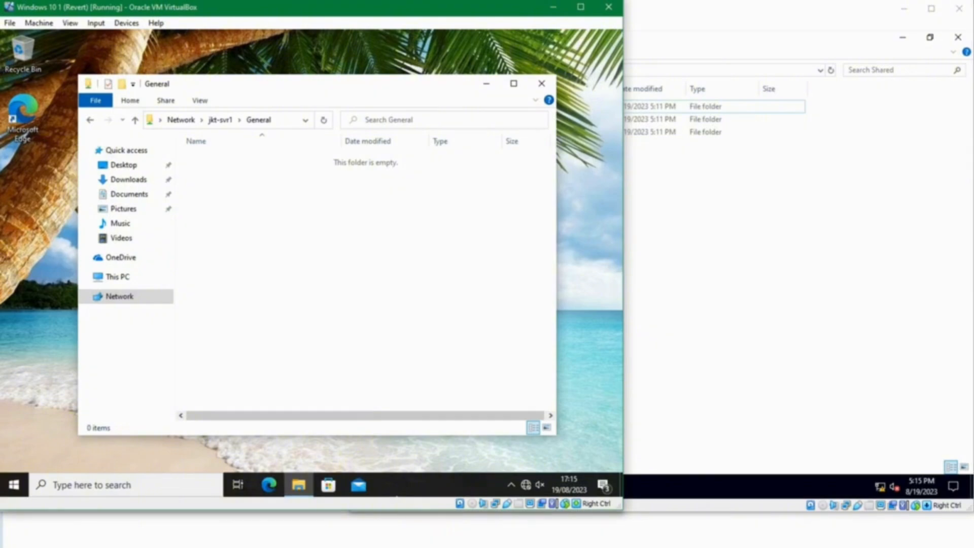
Step: On the second Windows 10 client, open \\jkt-svr1 from Run and open the General share
{"action": "mouse_move", "coordinate": [459, 531]}
{"action": "left_click", "coordinate": [528, 520]}
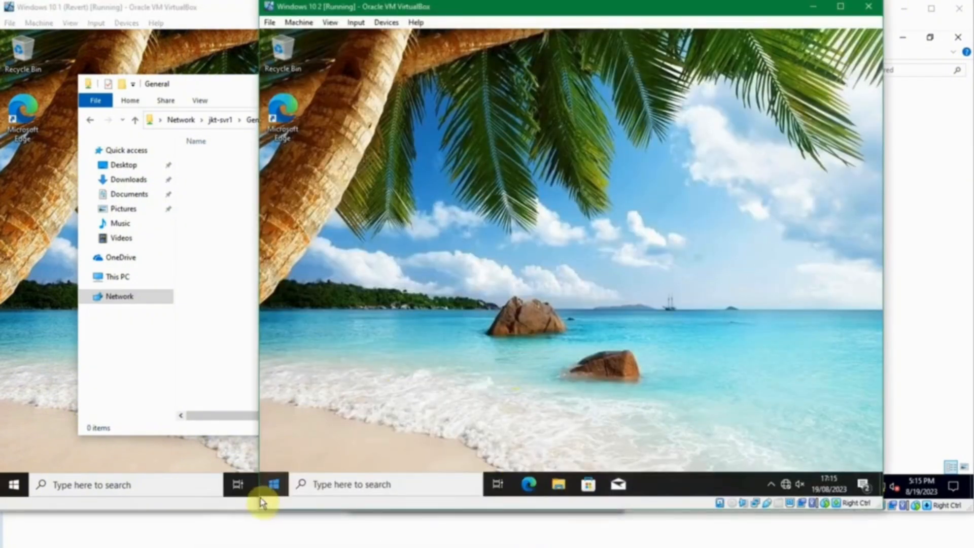
{"action": "left_click", "coordinate": [273, 486]}
{"action": "left_click", "coordinate": [280, 103]}
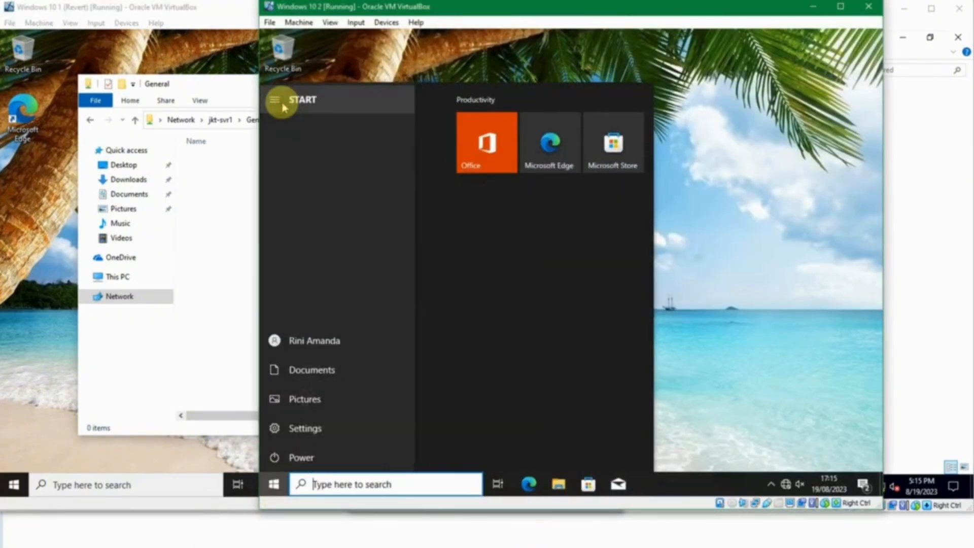
{"action": "left_click", "coordinate": [758, 346]}
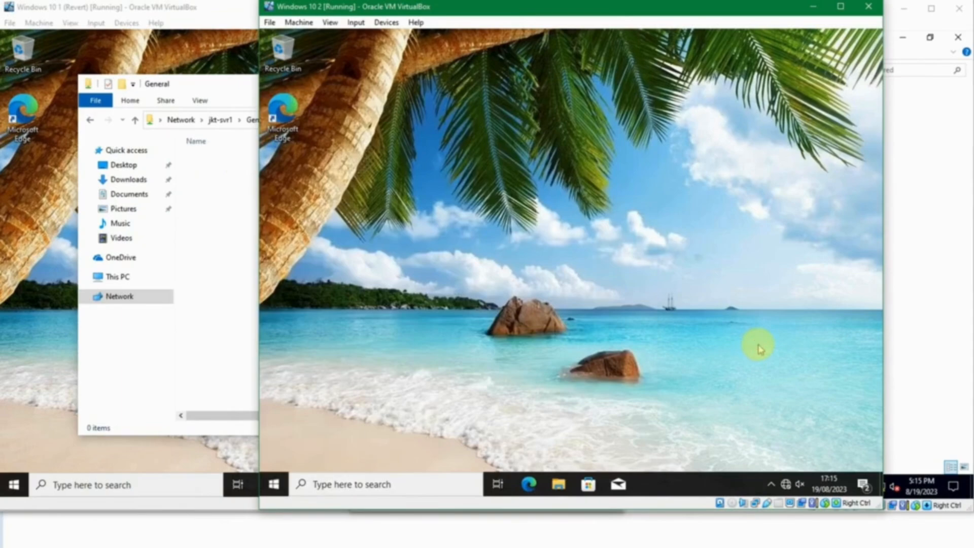
{"action": "key", "text": "super+r"}
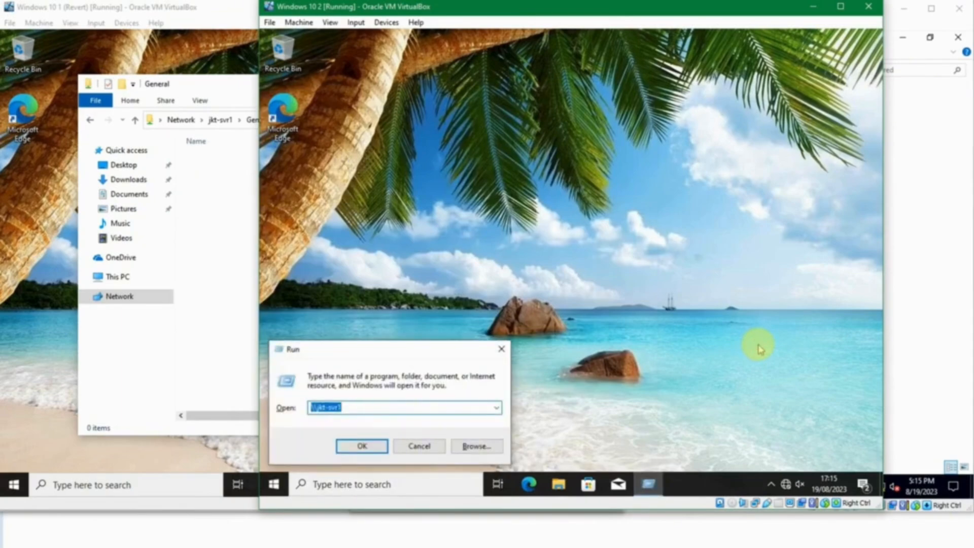
{"action": "key", "text": "Right"}
{"action": "key", "text": "Return"}
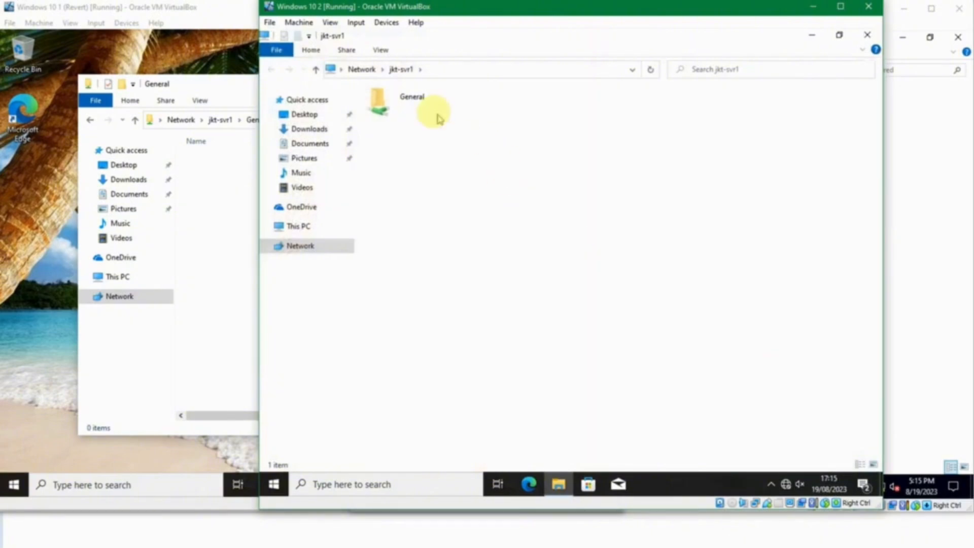
{"action": "double_click", "coordinate": [438, 118]}
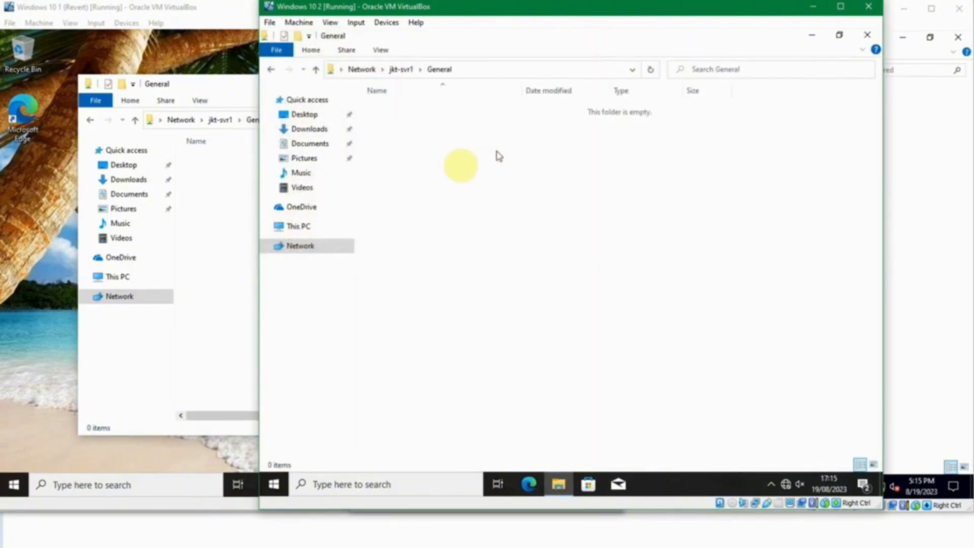
{"action": "left_click", "coordinate": [169, 455]}
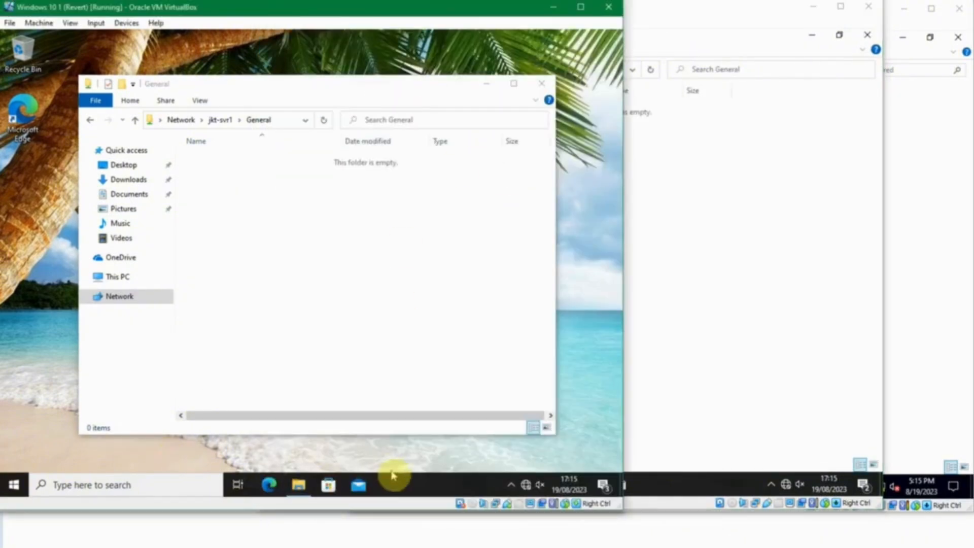
Step: Create 'test file.txt' containing 'bla bla bla' in the server's Shared\General folder
{"action": "left_click", "coordinate": [380, 515]}
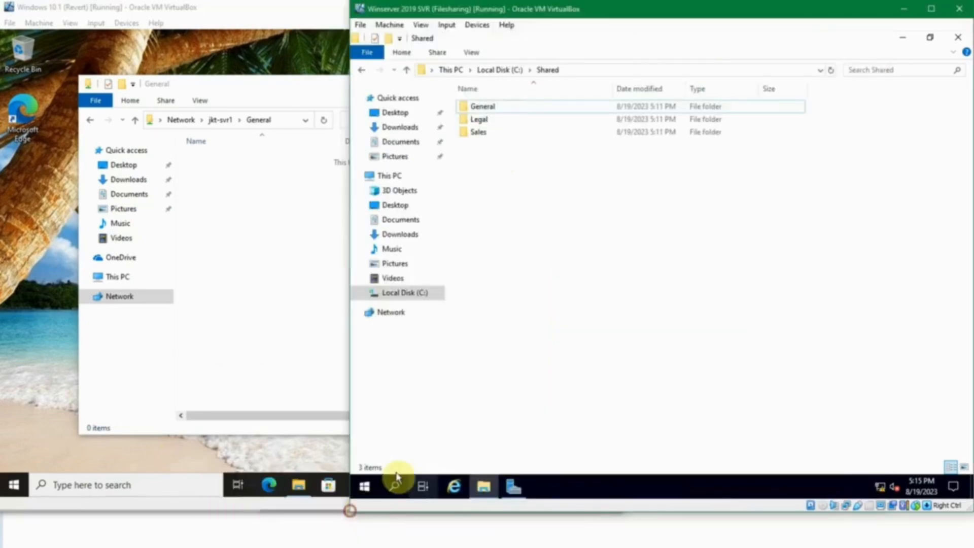
{"action": "double_click", "coordinate": [475, 106]}
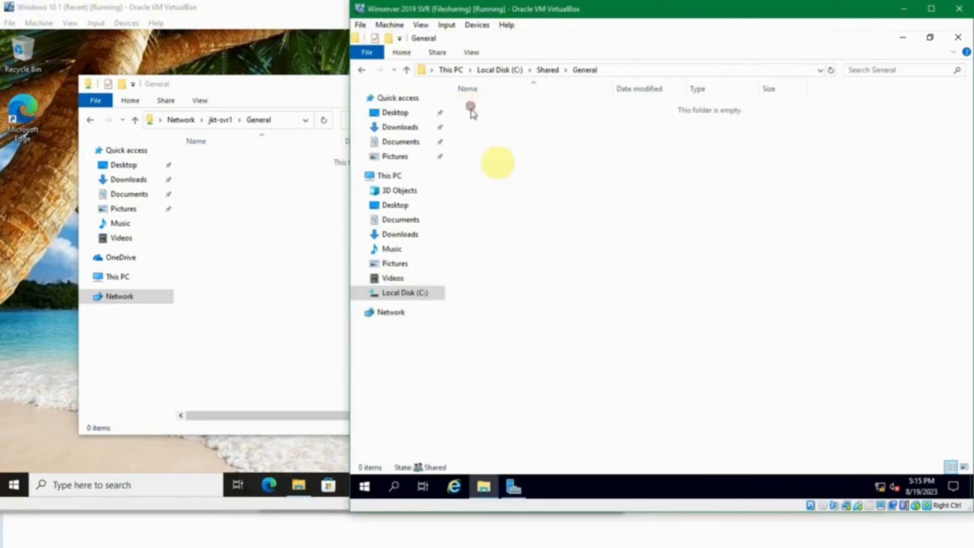
{"action": "right_click", "coordinate": [517, 195]}
{"action": "mouse_move", "coordinate": [602, 343]}
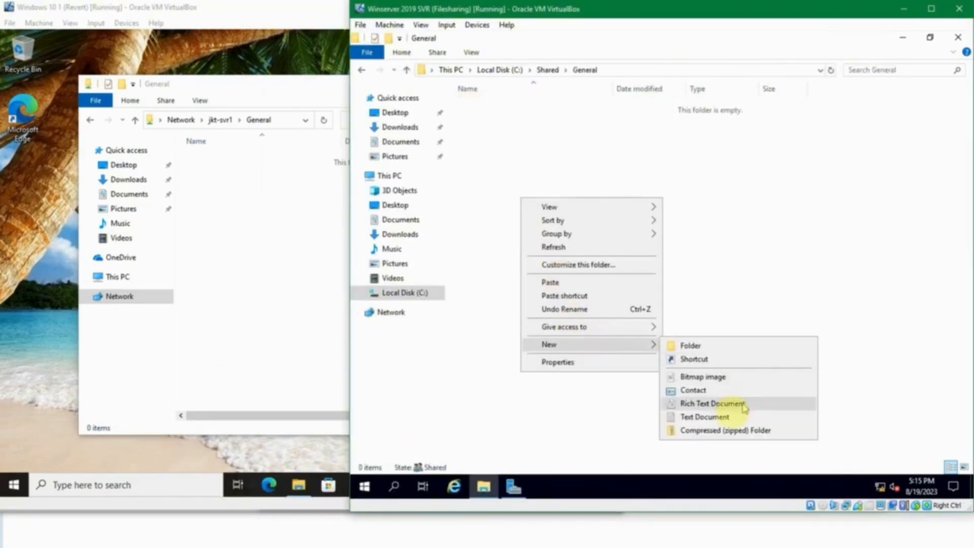
{"action": "left_click", "coordinate": [733, 418]}
{"action": "type", "text": "te"}
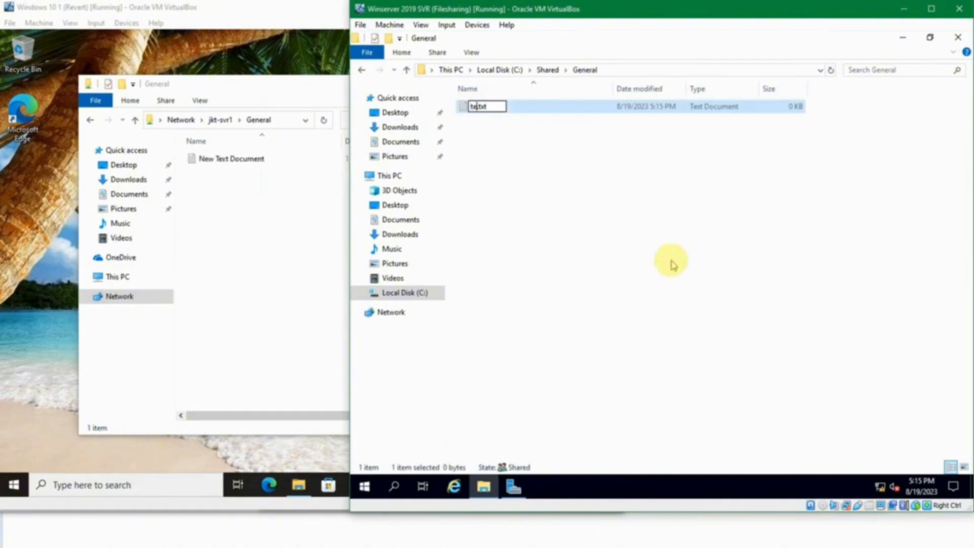
{"action": "type", "text": "st file"}
{"action": "key", "text": "Return"}
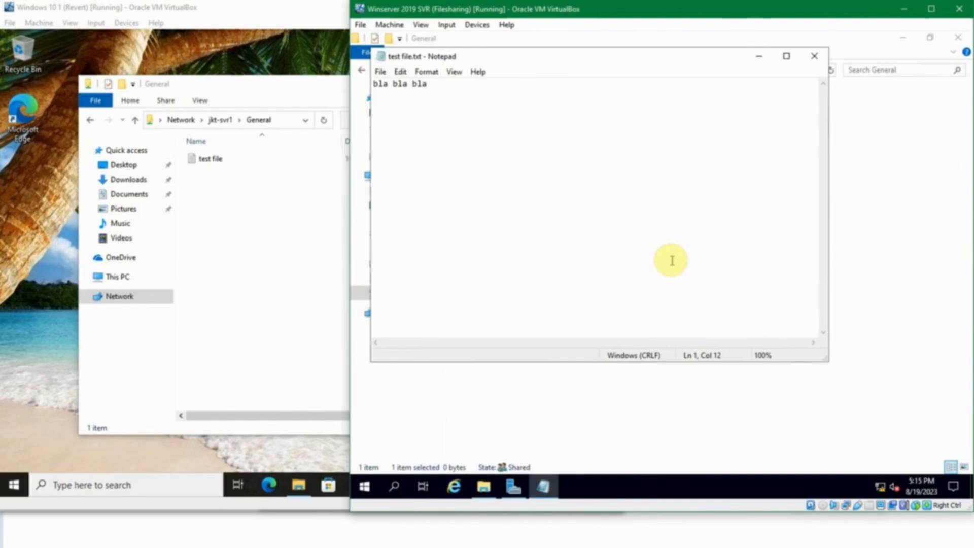
{"action": "left_click", "coordinate": [814, 56]}
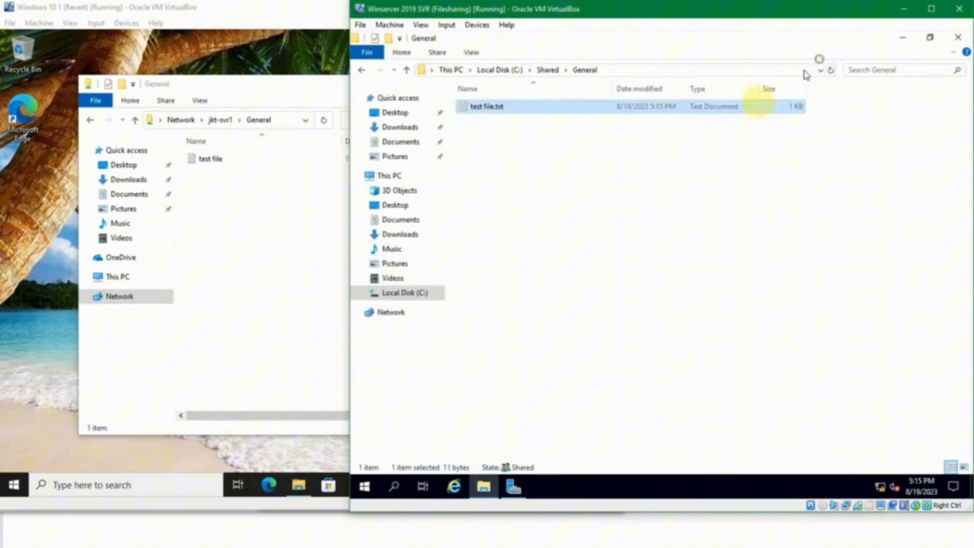
{"action": "left_click", "coordinate": [628, 153]}
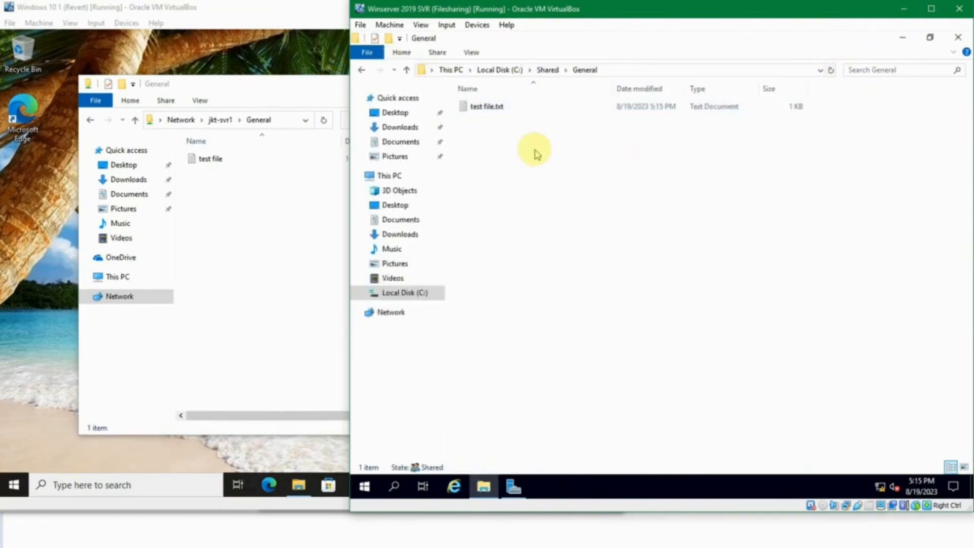
{"action": "left_click", "coordinate": [284, 259]}
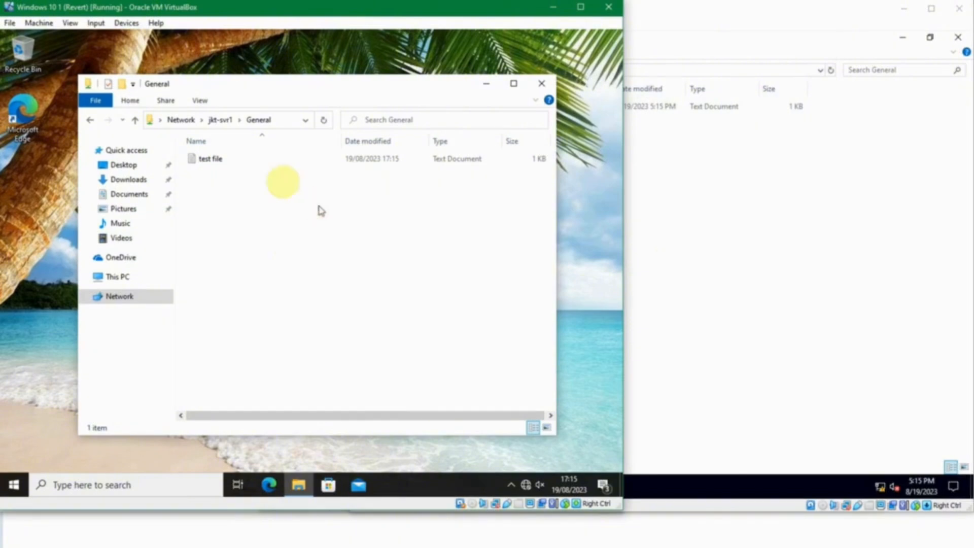
{"action": "left_click", "coordinate": [197, 157]}
{"action": "double_click", "coordinate": [196, 156]}
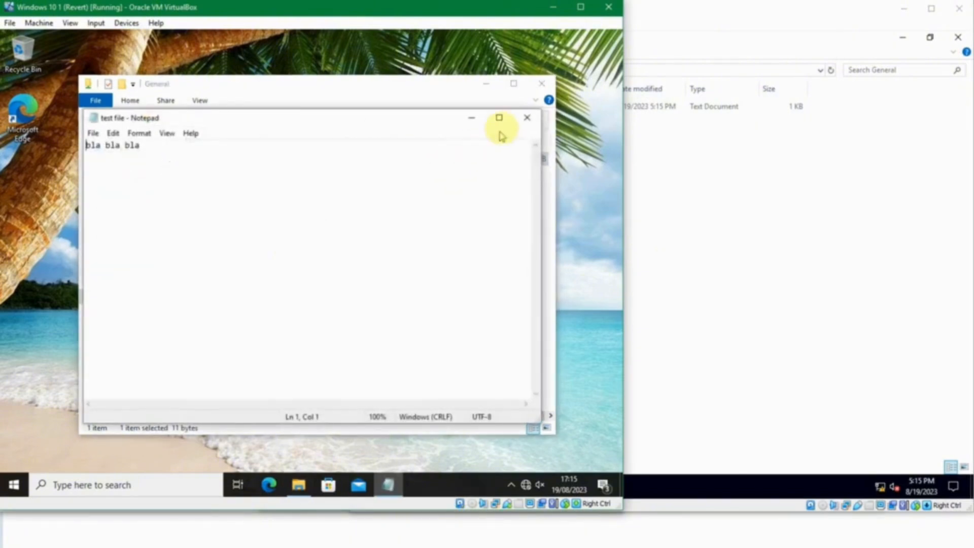
{"action": "left_click", "coordinate": [519, 115]}
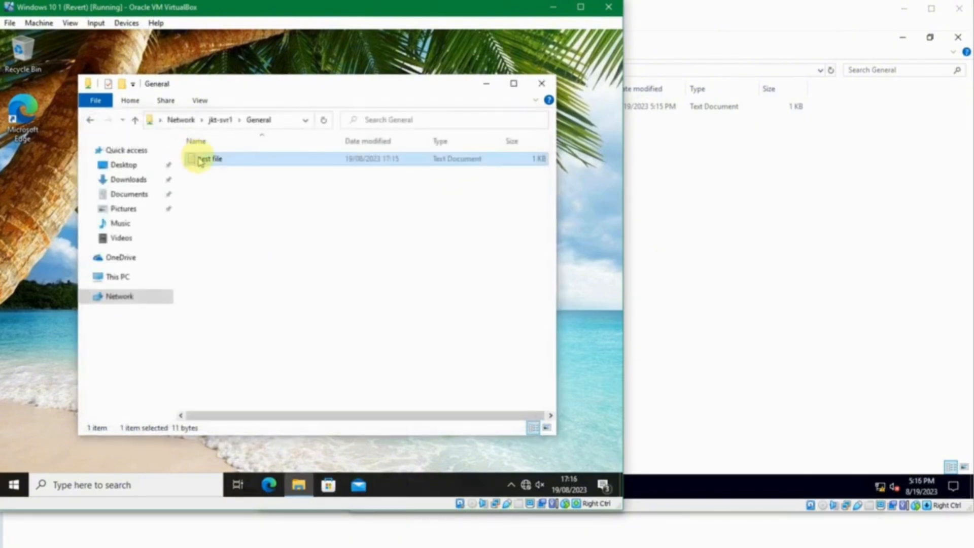
{"action": "left_click", "coordinate": [213, 159]}
{"action": "type", "text": "ffsdfdsfdsf"}
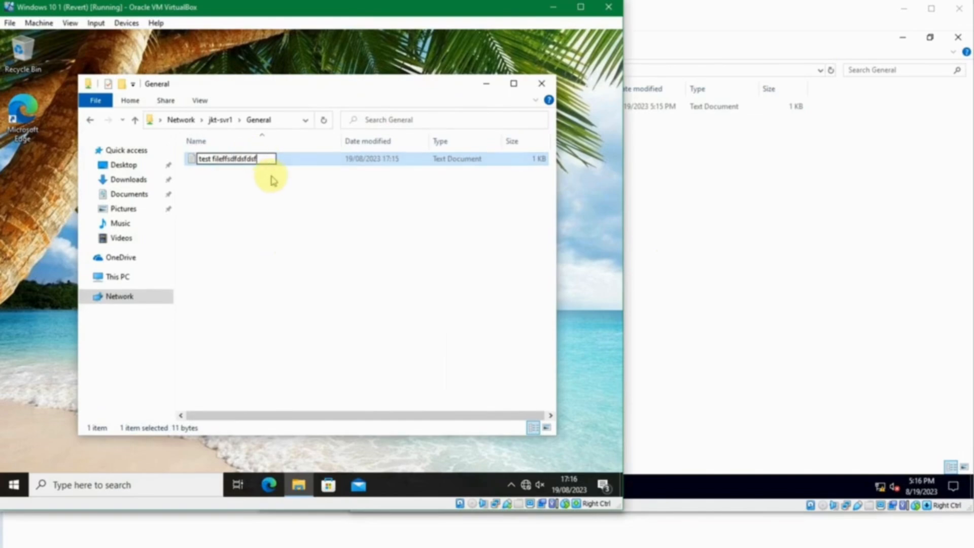
{"action": "key", "text": "Return"}
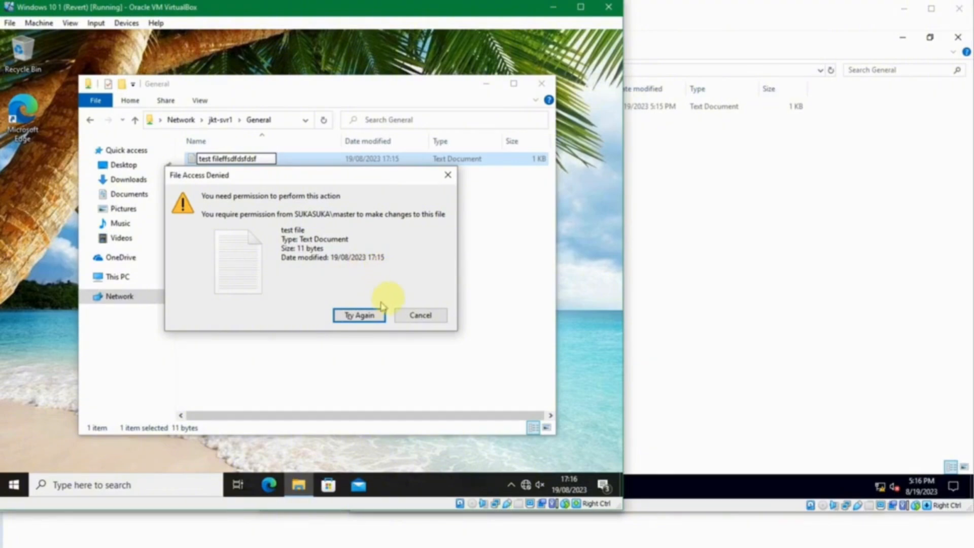
{"action": "left_click", "coordinate": [448, 174]}
{"action": "left_click", "coordinate": [305, 187]}
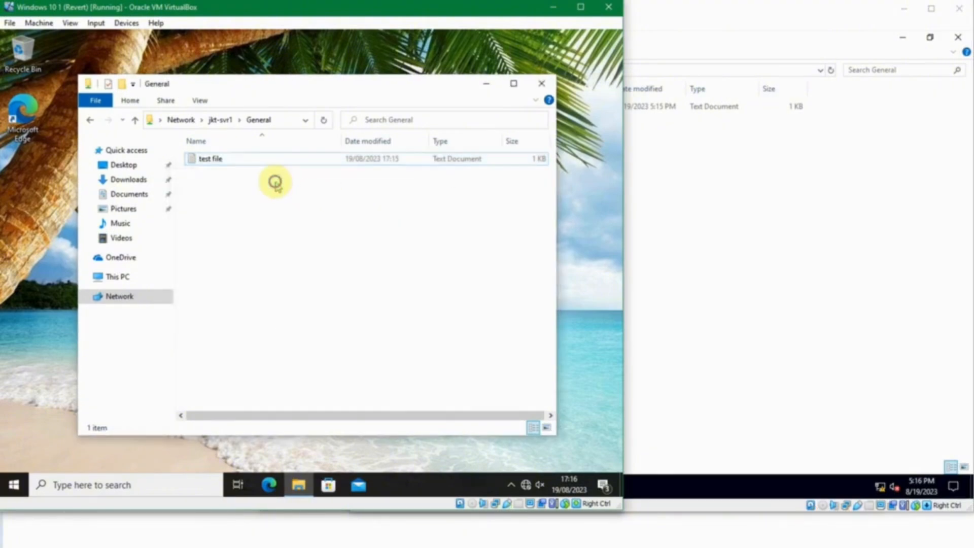
{"action": "right_click", "coordinate": [276, 183]}
{"action": "mouse_move", "coordinate": [378, 296]}
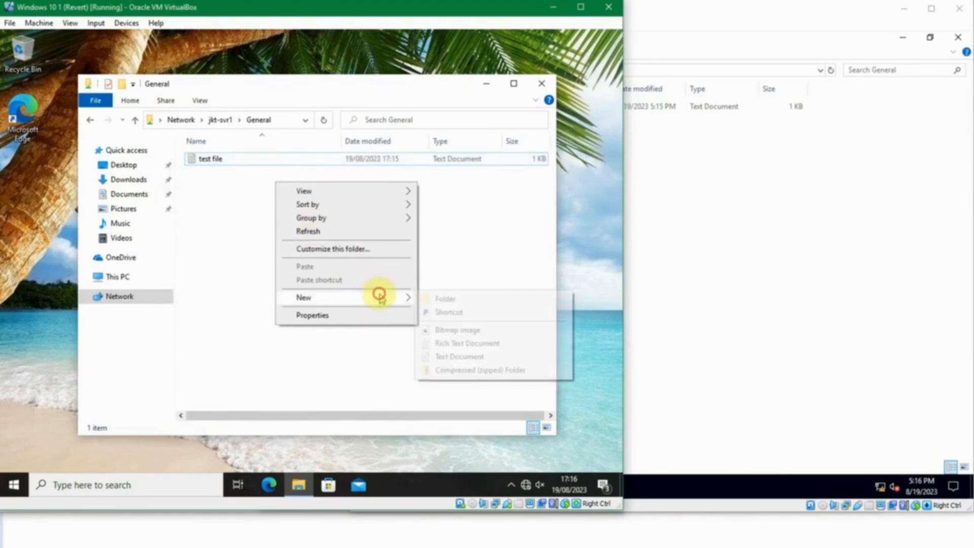
{"action": "left_click", "coordinate": [442, 298]}
{"action": "left_click", "coordinate": [438, 304]}
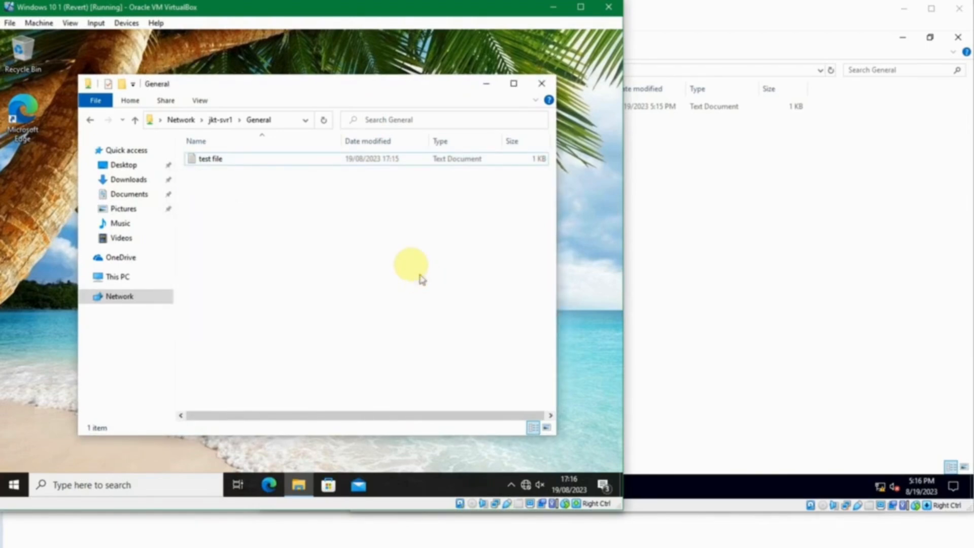
{"action": "mouse_move", "coordinate": [269, 161]}
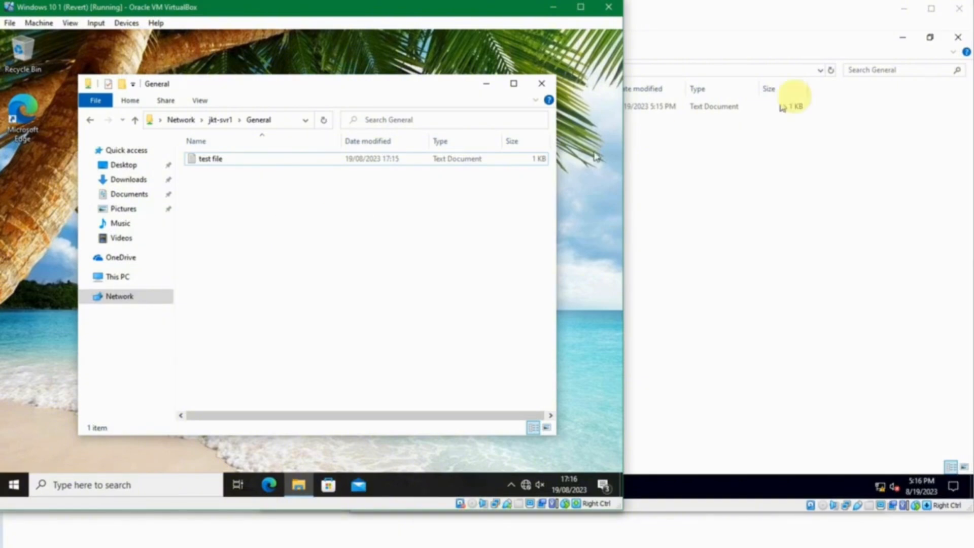
{"action": "left_click", "coordinate": [702, 164]}
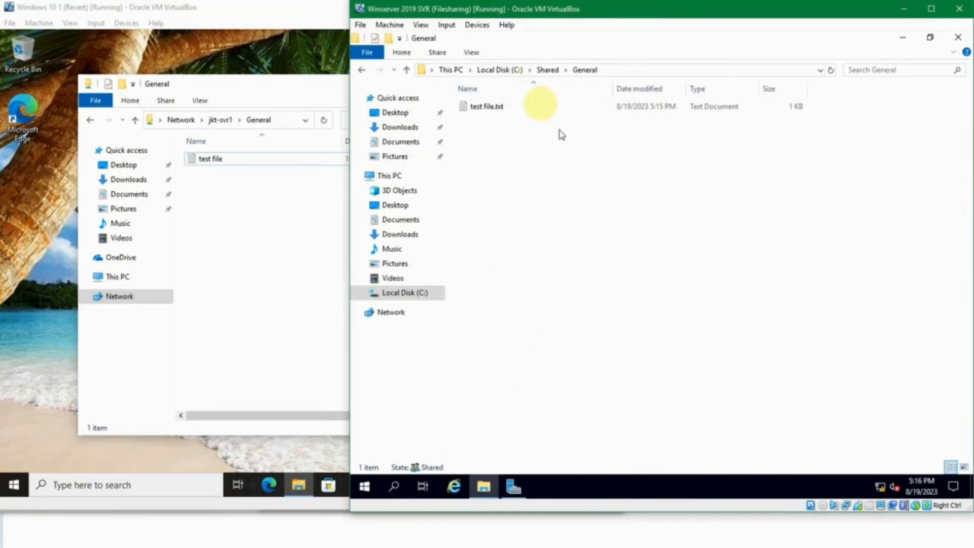
Step: Go back up to C:\Shared, select the Sales folder and bring up its context menu
{"action": "left_click", "coordinate": [542, 71]}
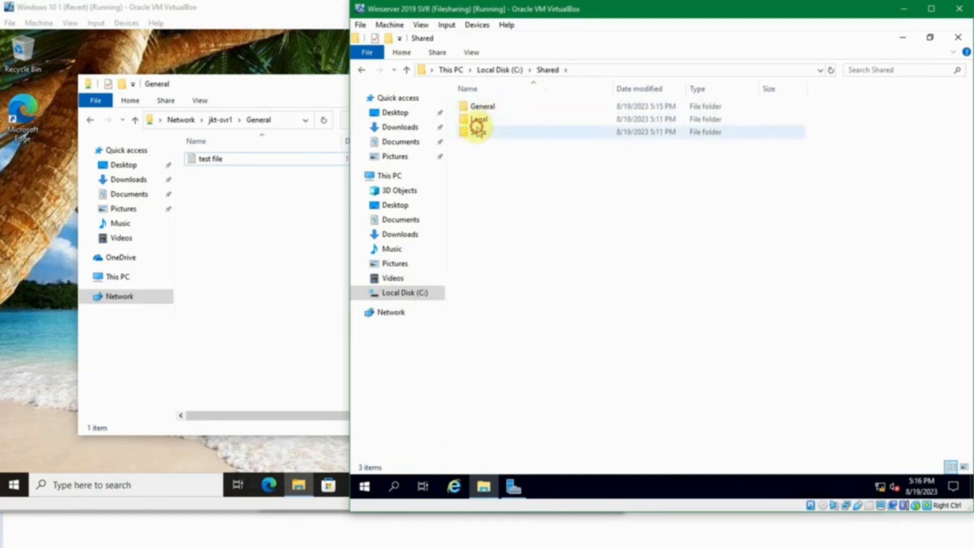
{"action": "left_click", "coordinate": [477, 131]}
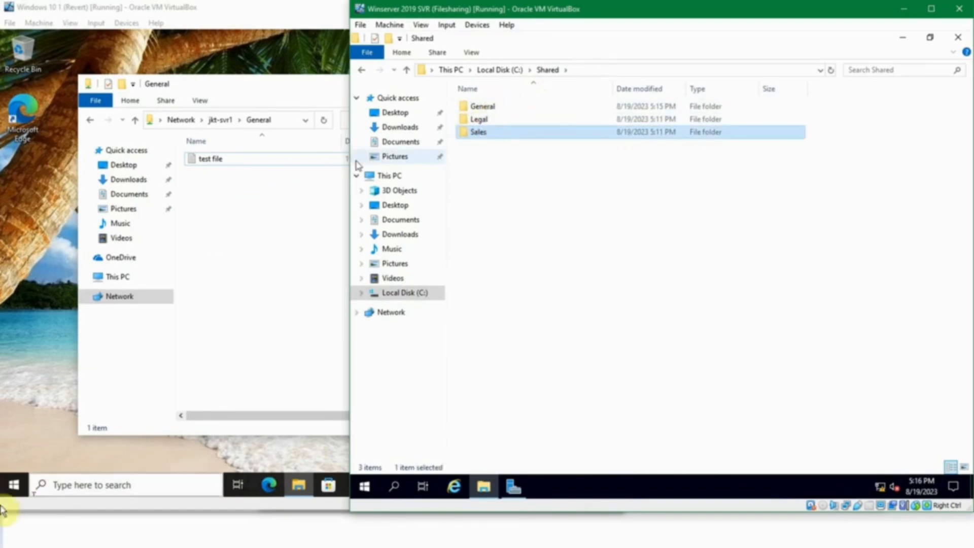
{"action": "left_click", "coordinate": [14, 485]}
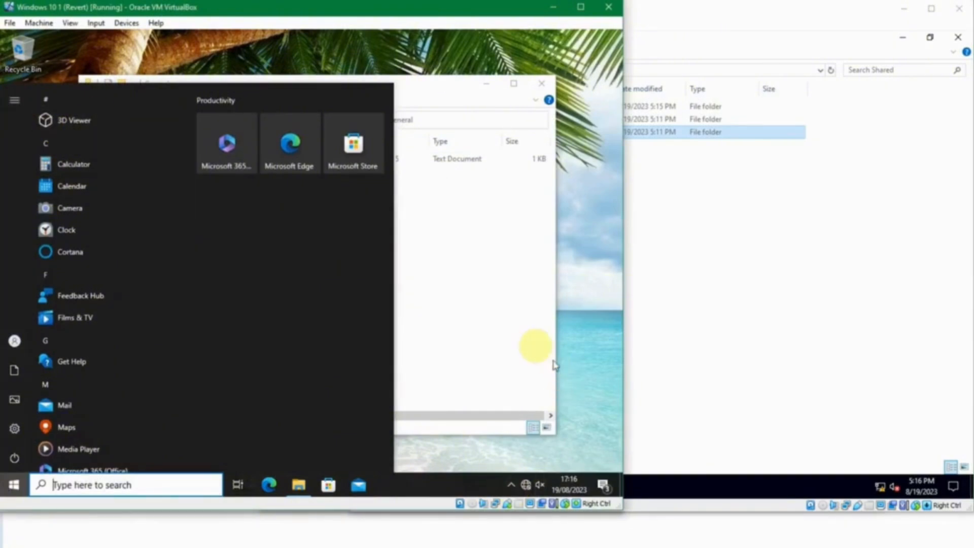
{"action": "left_click", "coordinate": [731, 288]}
{"action": "right_click", "coordinate": [478, 133]}
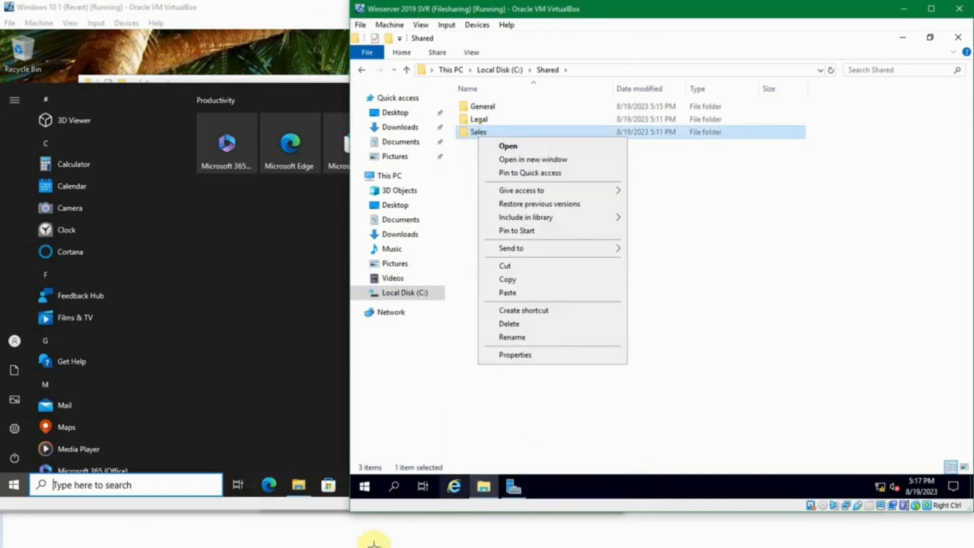
Step: Recheck the Sales group's three members on the domain controller, then minimize that VM window
{"action": "mouse_move", "coordinate": [374, 541]}
{"action": "left_click", "coordinate": [279, 515]}
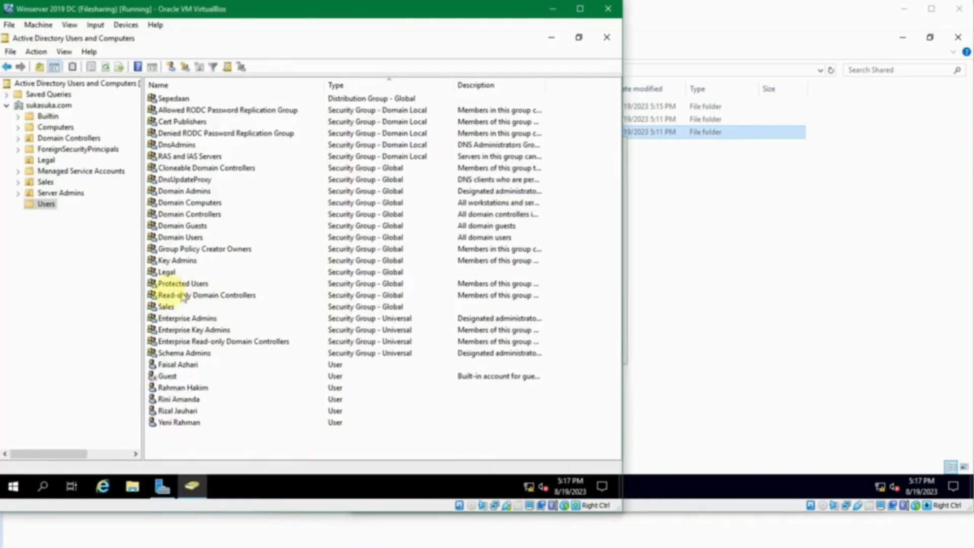
{"action": "double_click", "coordinate": [166, 306]}
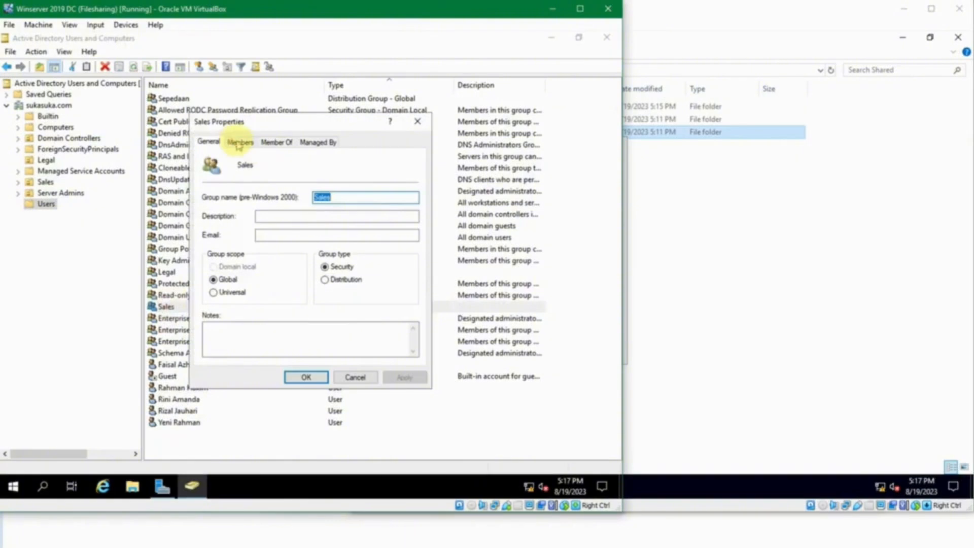
{"action": "left_click", "coordinate": [238, 144]}
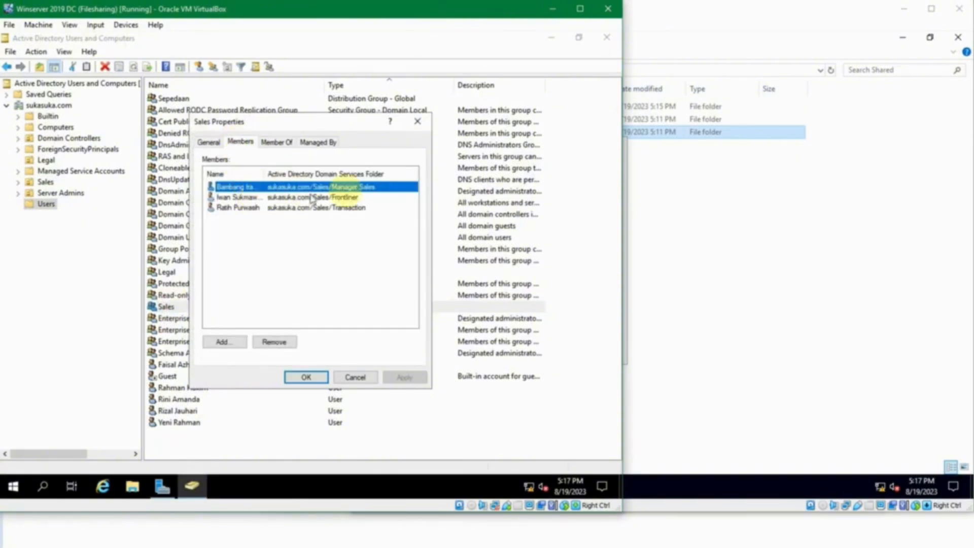
{"action": "left_click", "coordinate": [368, 377]}
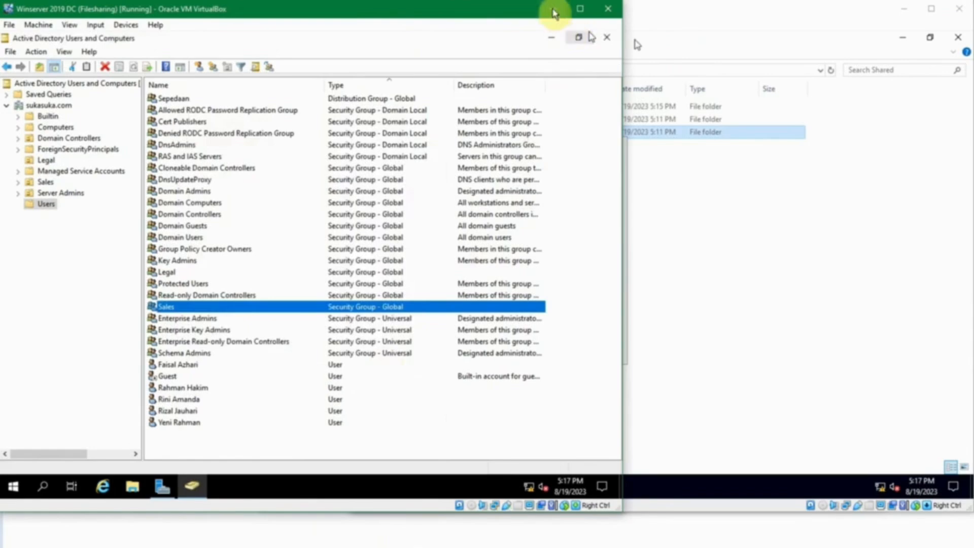
{"action": "left_click", "coordinate": [553, 9]}
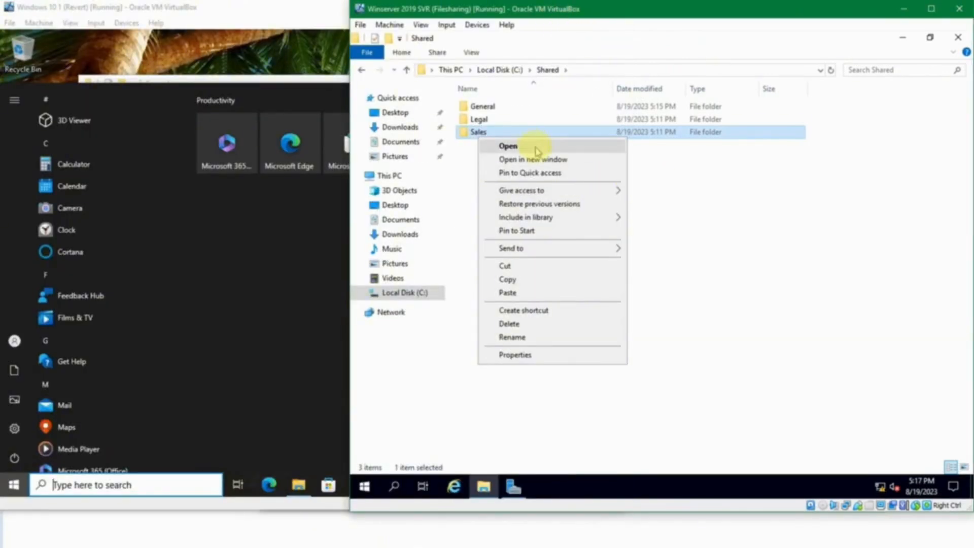
Step: Turn on Share this folder for Sales in its Advanced Sharing settings
{"action": "right_click", "coordinate": [471, 132]}
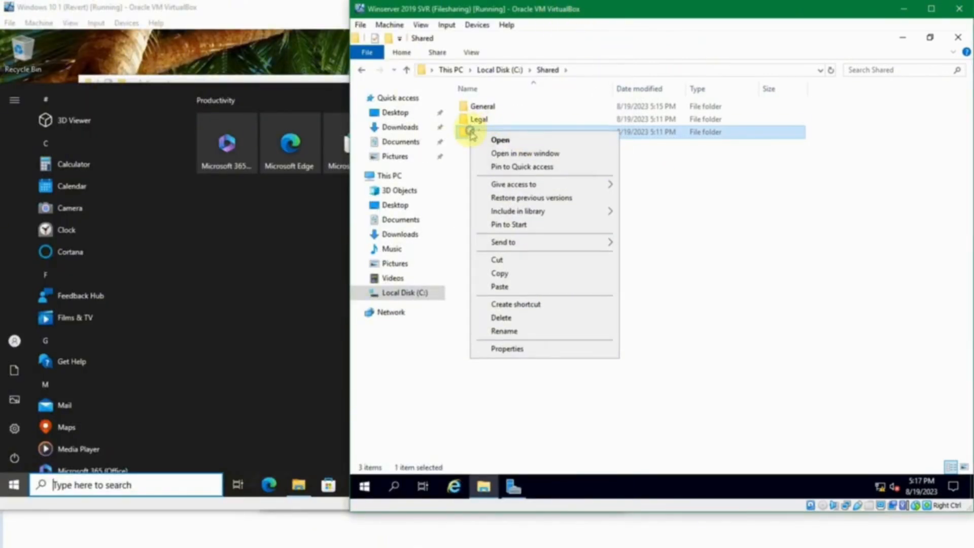
{"action": "left_click", "coordinate": [544, 350]}
{"action": "left_click", "coordinate": [525, 161]}
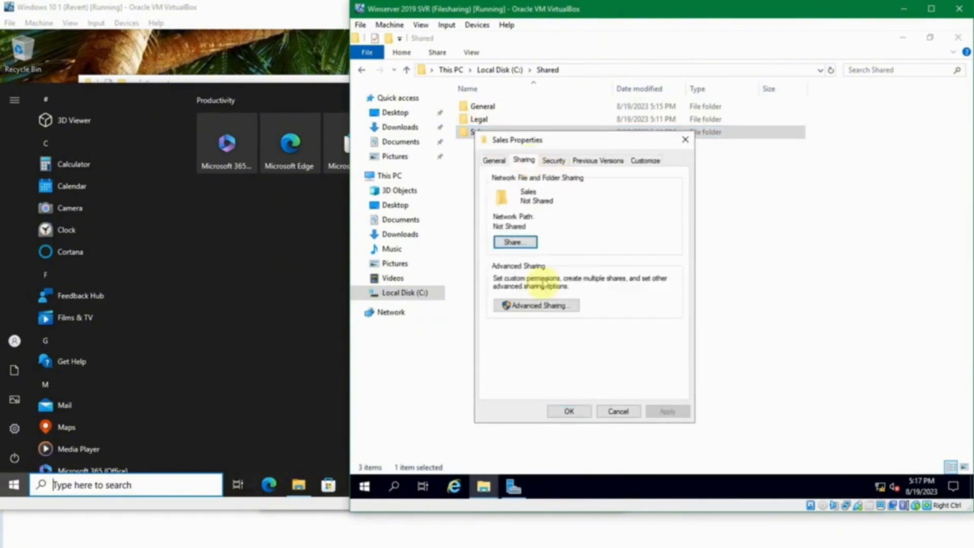
{"action": "left_click", "coordinate": [556, 303]}
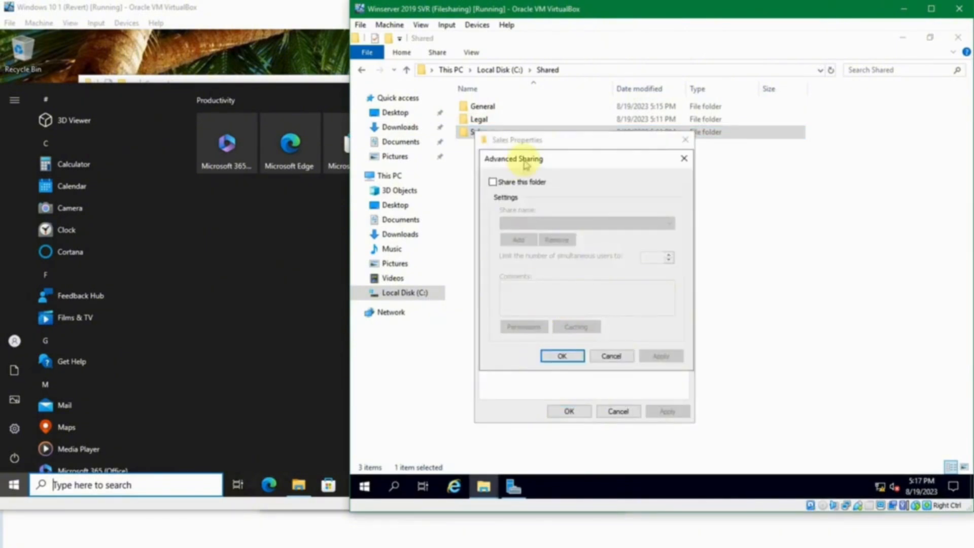
{"action": "left_click", "coordinate": [522, 182]}
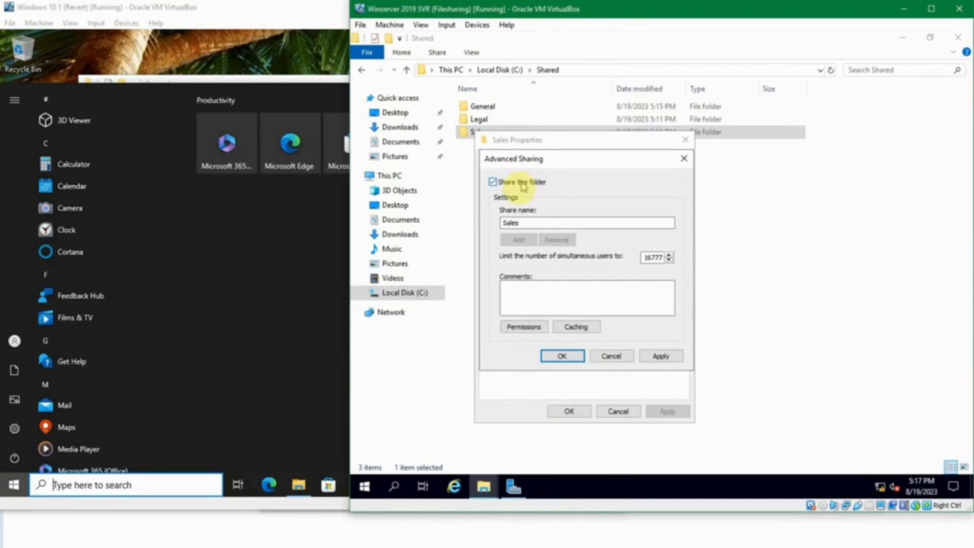
Step: Replace Everyone with the Sales group, allow Full Control, and apply the share settings
{"action": "left_click", "coordinate": [526, 327]}
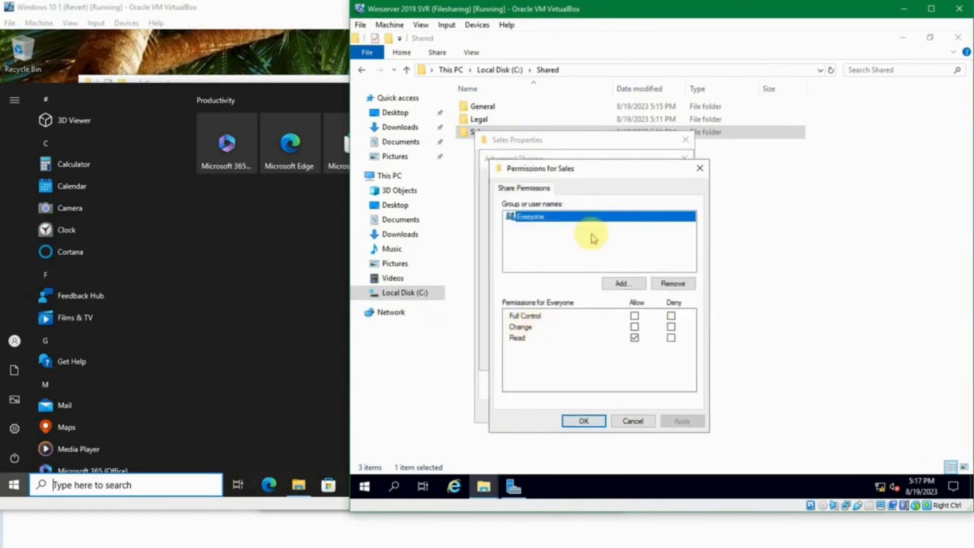
{"action": "left_click", "coordinate": [671, 284]}
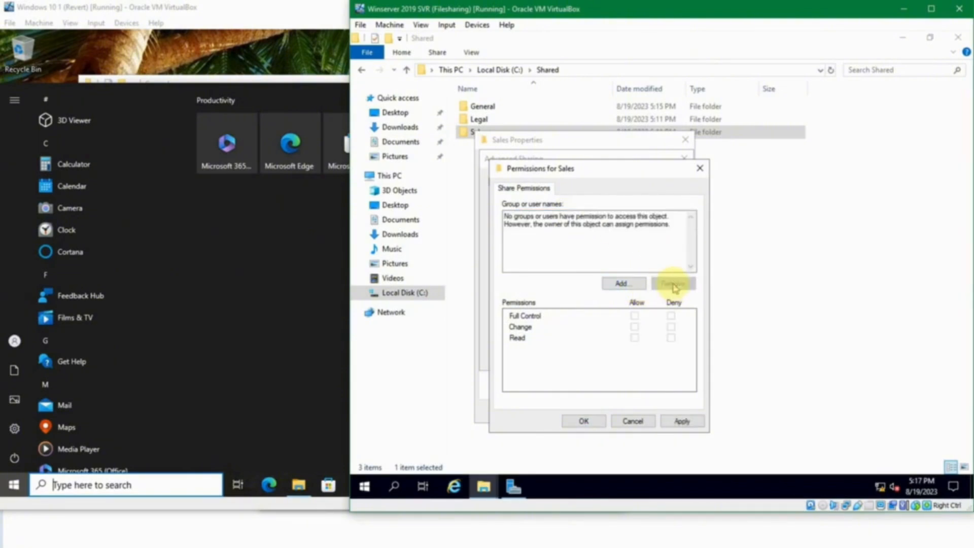
{"action": "left_click", "coordinate": [632, 286]}
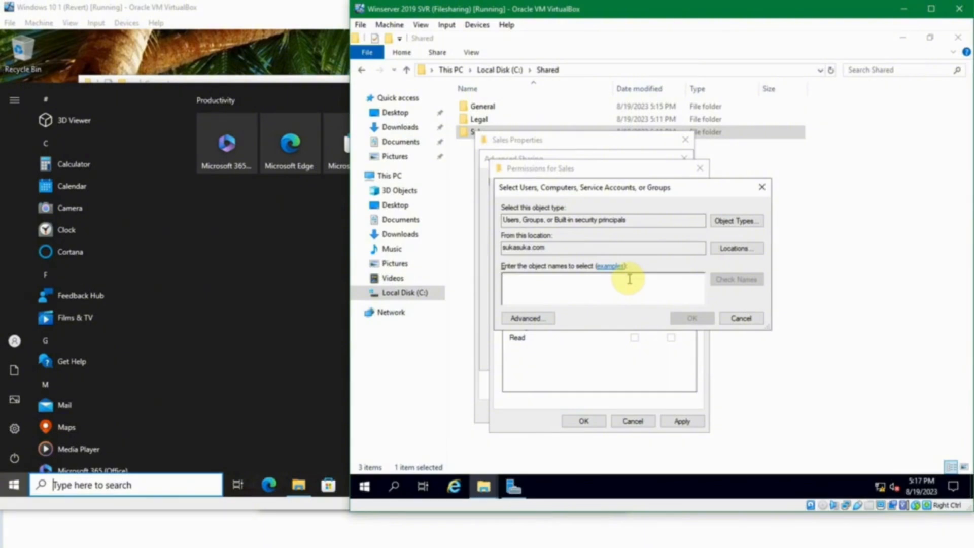
{"action": "type", "text": "sales"}
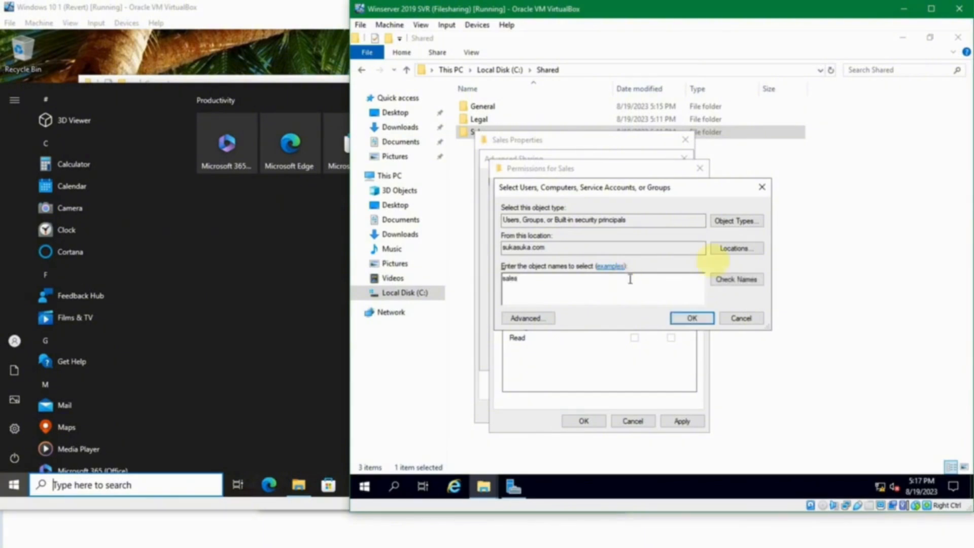
{"action": "left_click", "coordinate": [756, 277]}
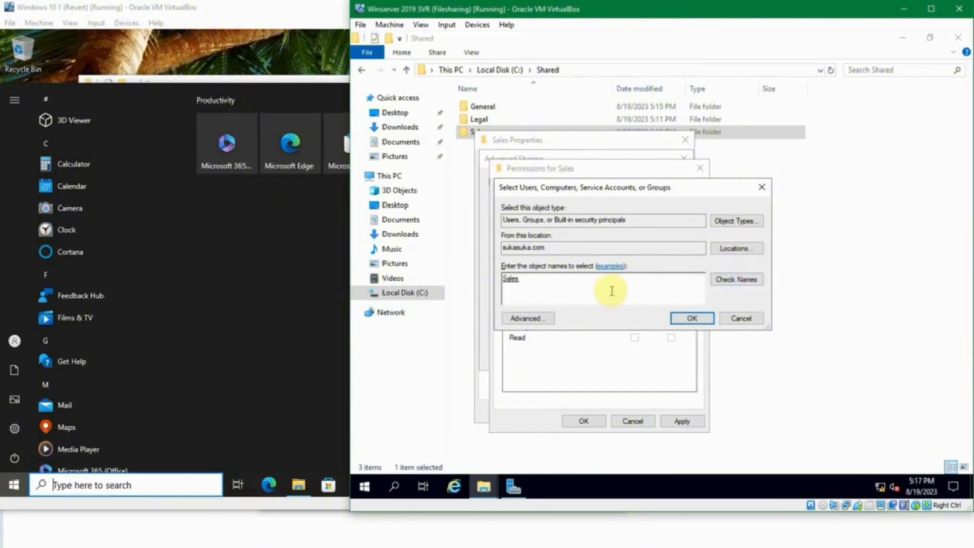
{"action": "left_click", "coordinate": [691, 317]}
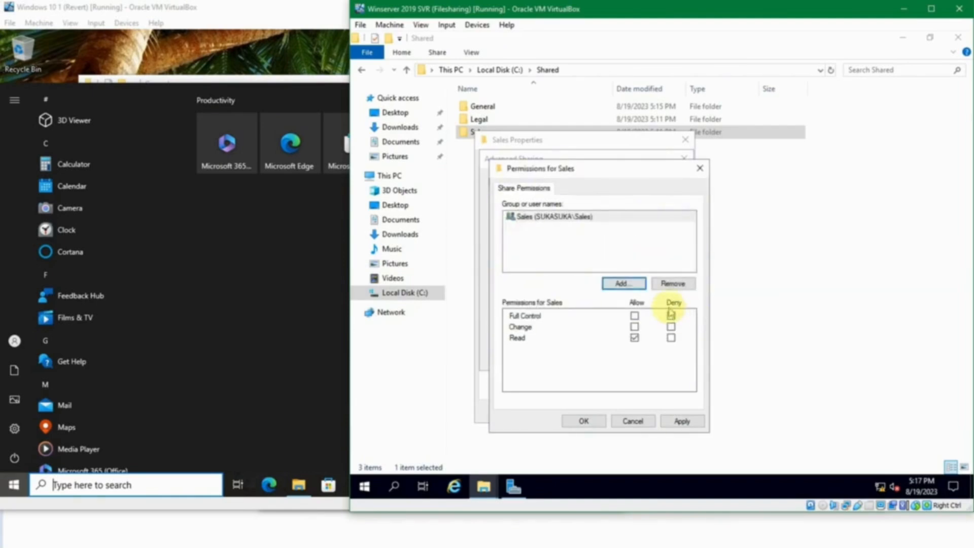
{"action": "left_click", "coordinate": [634, 316]}
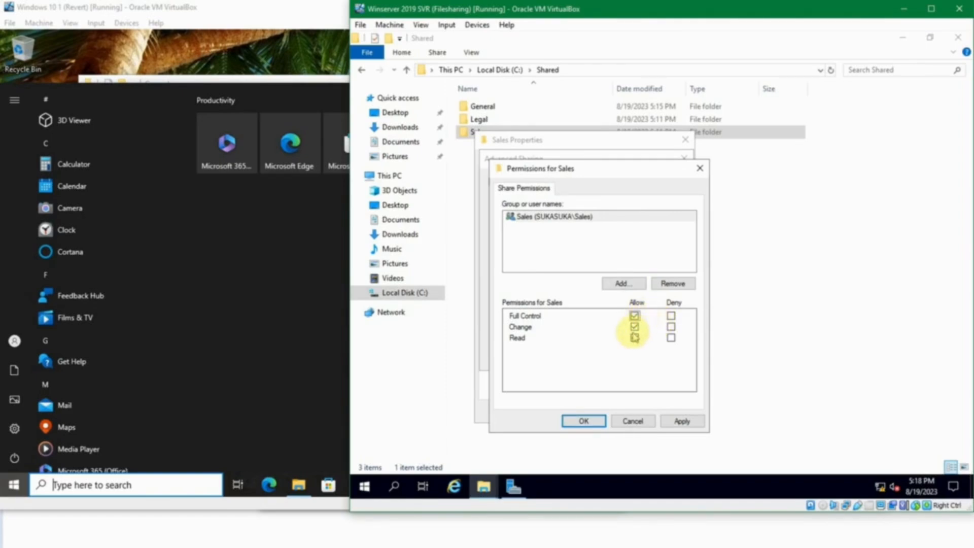
{"action": "left_click", "coordinate": [584, 421]}
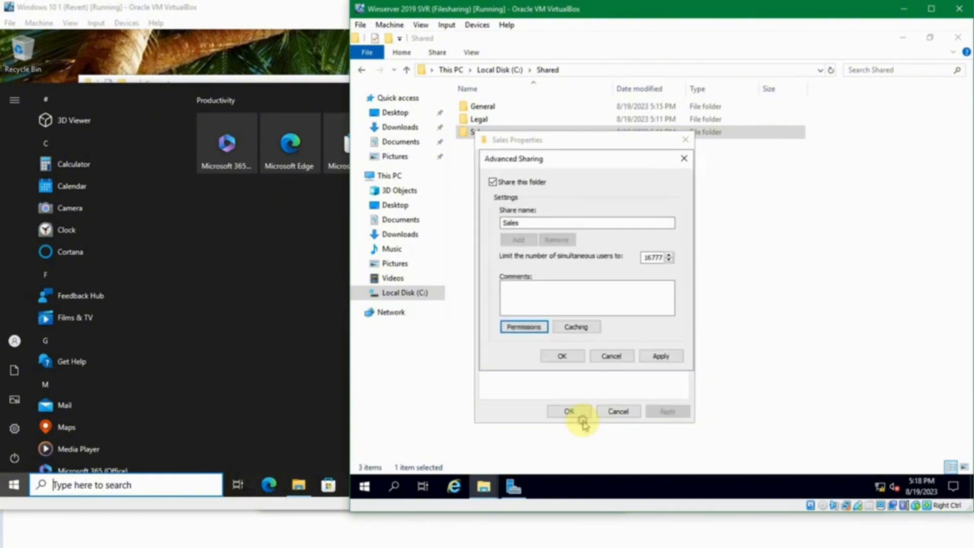
{"action": "left_click", "coordinate": [572, 358]}
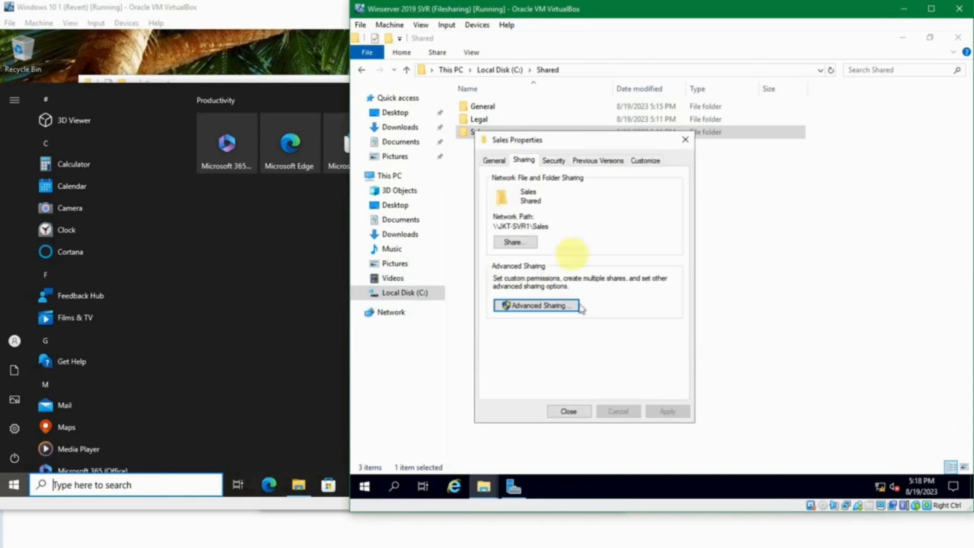
Step: Add the Sales group with Full control on the Sales folder's Security tab, then close Properties
{"action": "left_click", "coordinate": [553, 160]}
{"action": "left_click", "coordinate": [635, 261]}
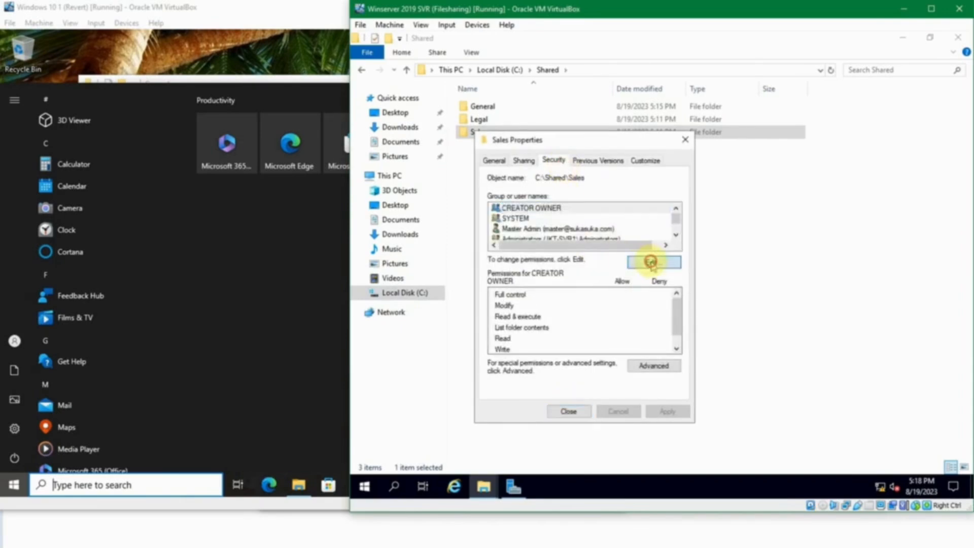
{"action": "left_click", "coordinate": [625, 322]}
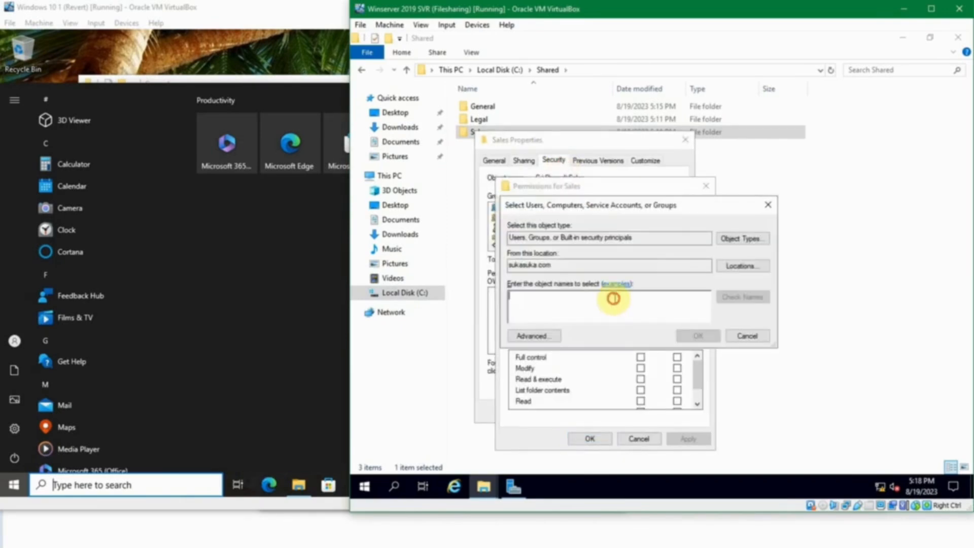
{"action": "type", "text": "sal"}
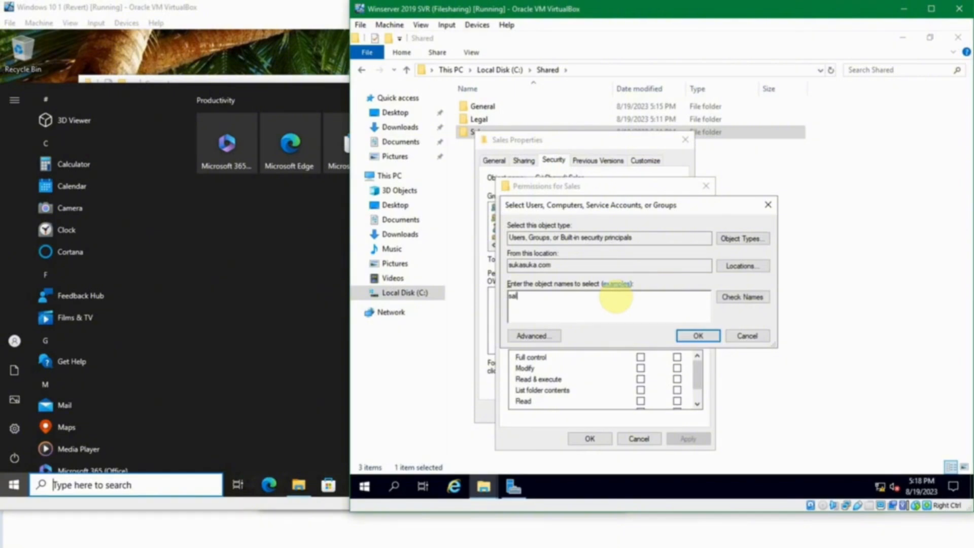
{"action": "type", "text": "es"}
{"action": "left_click", "coordinate": [749, 296]}
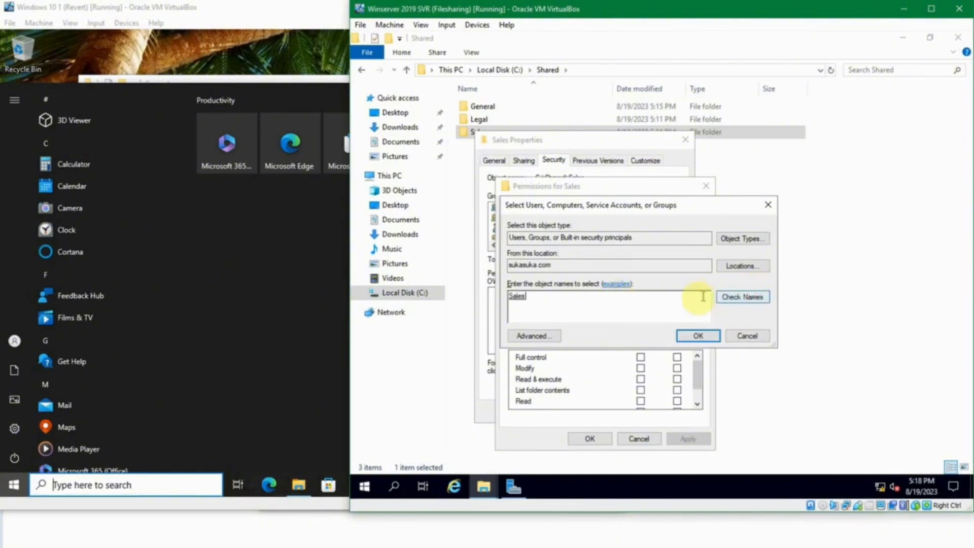
{"action": "left_click", "coordinate": [693, 335]}
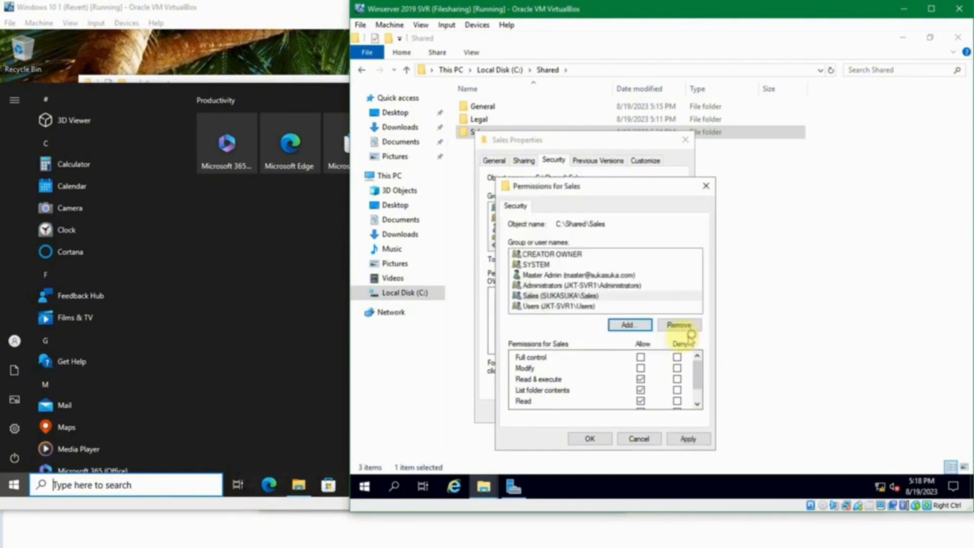
{"action": "left_click", "coordinate": [640, 357]}
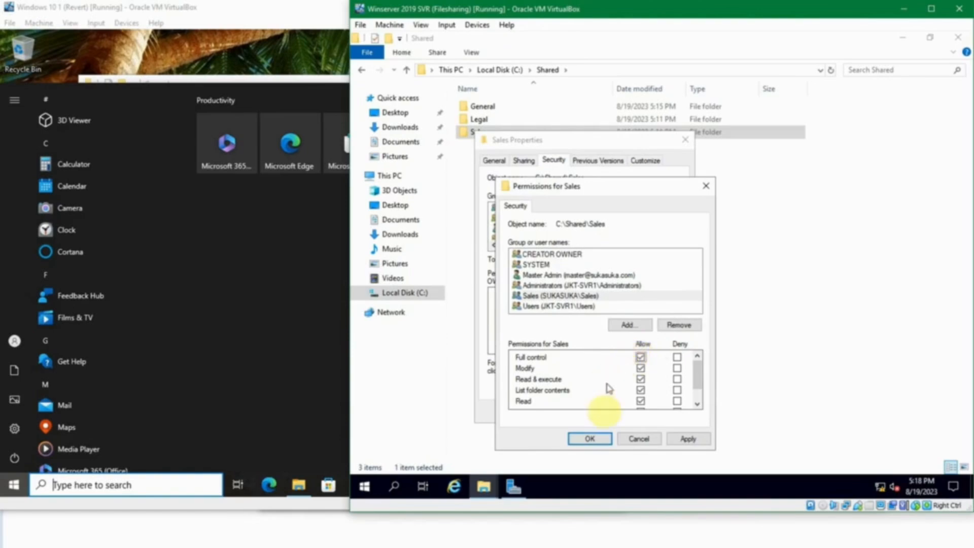
{"action": "left_click", "coordinate": [596, 437]}
{"action": "left_click", "coordinate": [569, 411]}
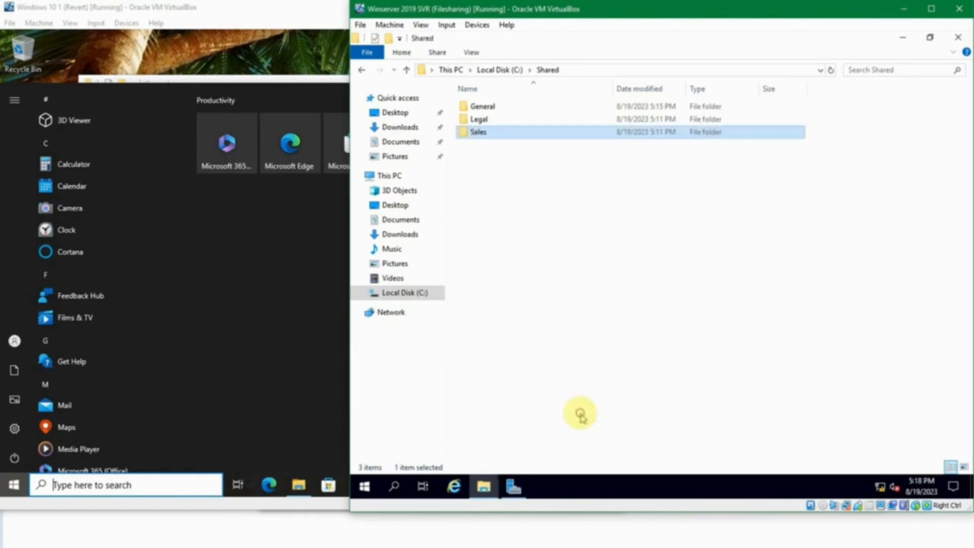
{"action": "left_click", "coordinate": [617, 298]}
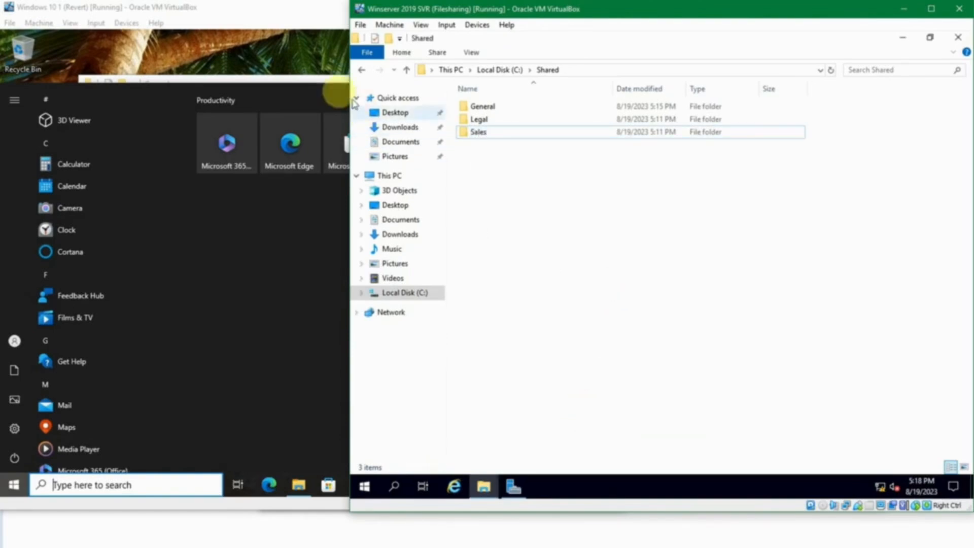
Step: On the Windows 10 client, go up to \\jkt-svr1 and open the Sales share
{"action": "left_click", "coordinate": [312, 83]}
{"action": "left_click", "coordinate": [337, 78]}
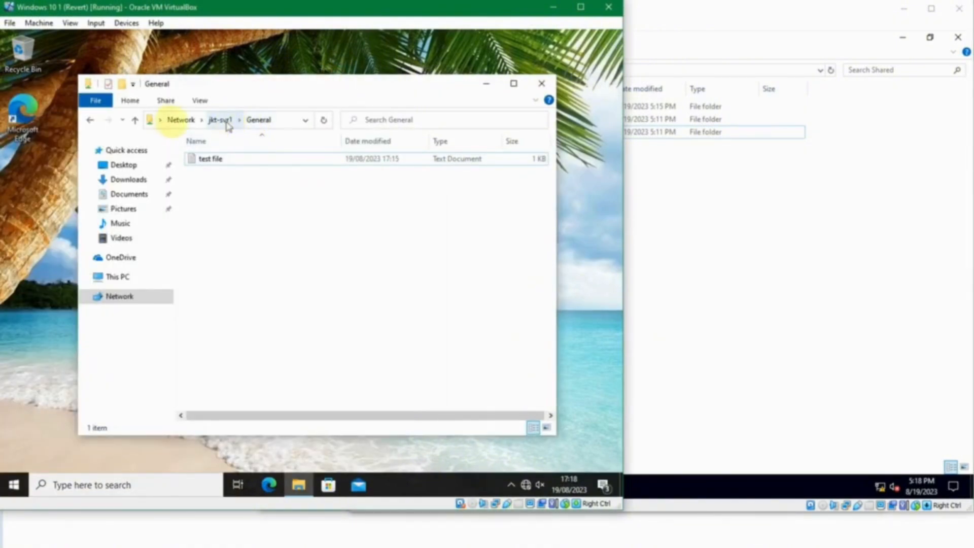
{"action": "left_click", "coordinate": [138, 121]}
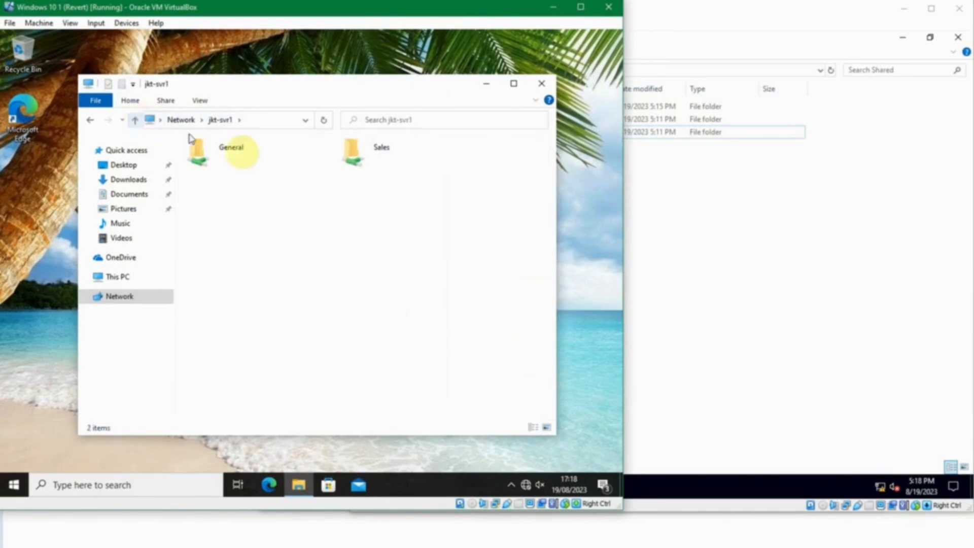
{"action": "left_click", "coordinate": [260, 119]}
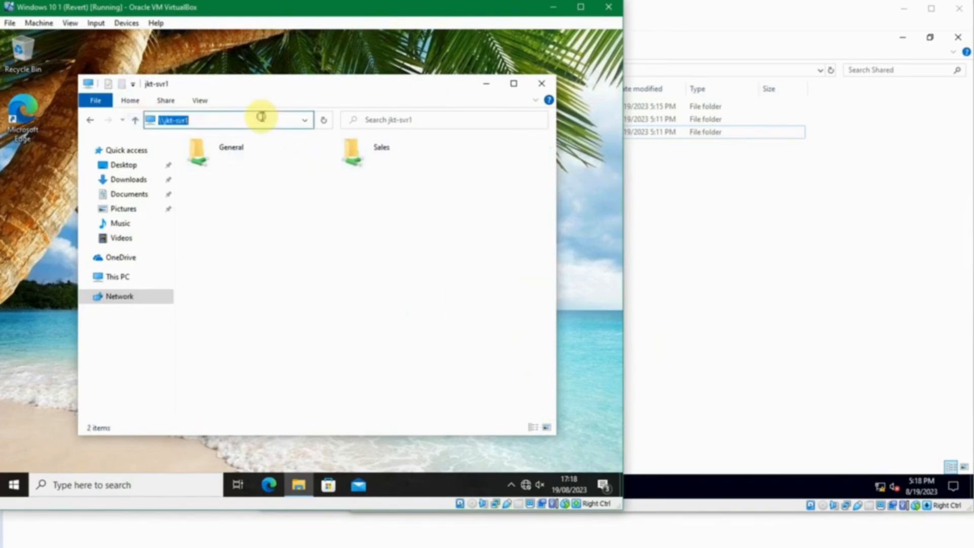
{"action": "left_click", "coordinate": [261, 120]}
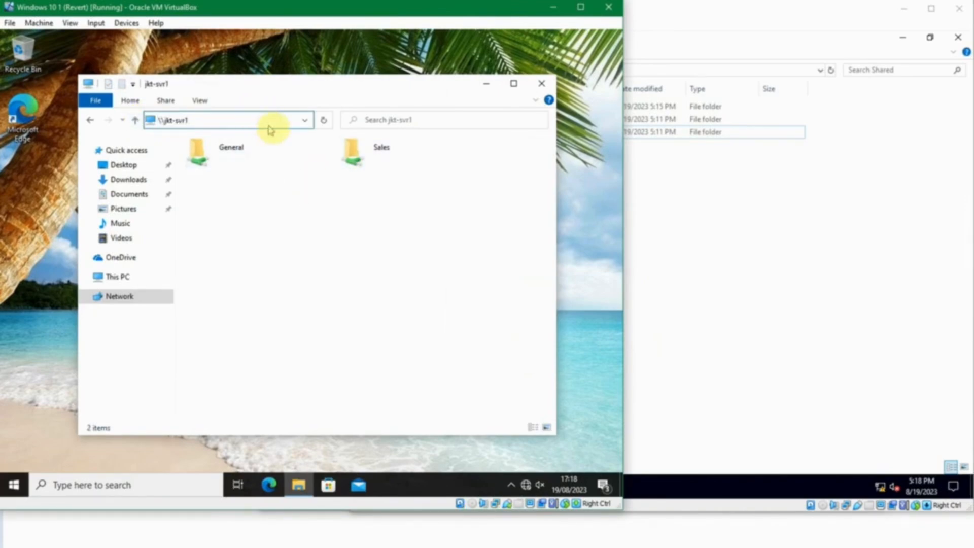
{"action": "double_click", "coordinate": [356, 161]}
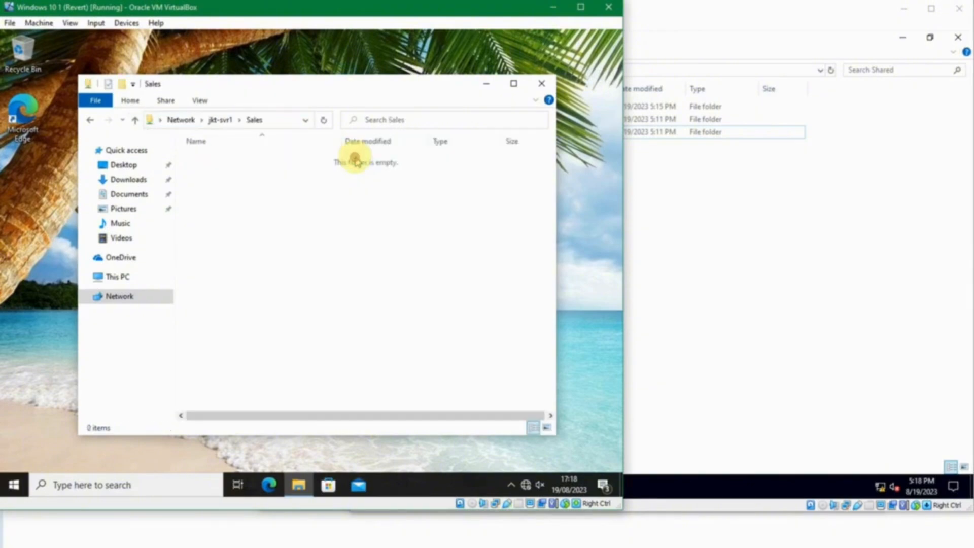
Step: Create a New folder and a New Text Document with default names in Sales
{"action": "right_click", "coordinate": [292, 173]}
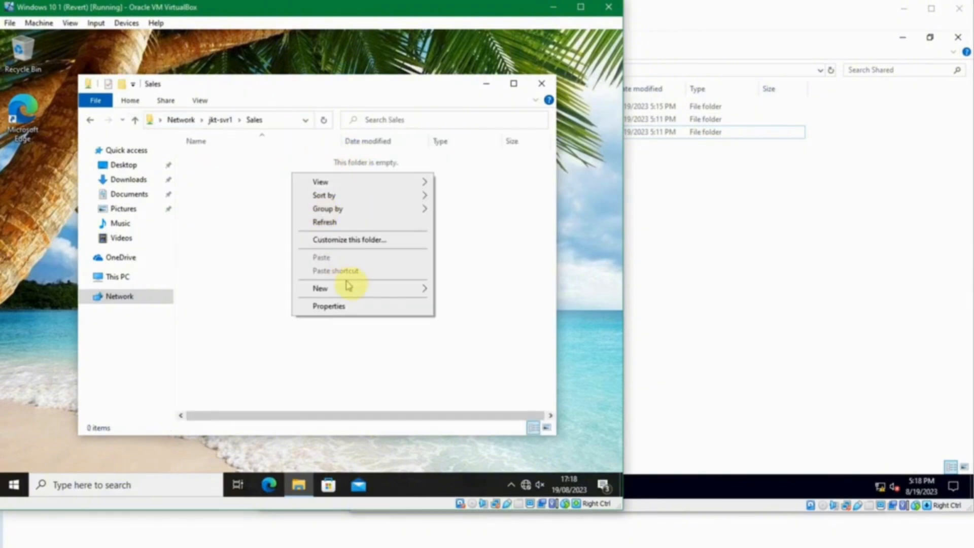
{"action": "mouse_move", "coordinate": [427, 293]}
{"action": "left_click", "coordinate": [457, 289]}
{"action": "left_click", "coordinate": [278, 224]}
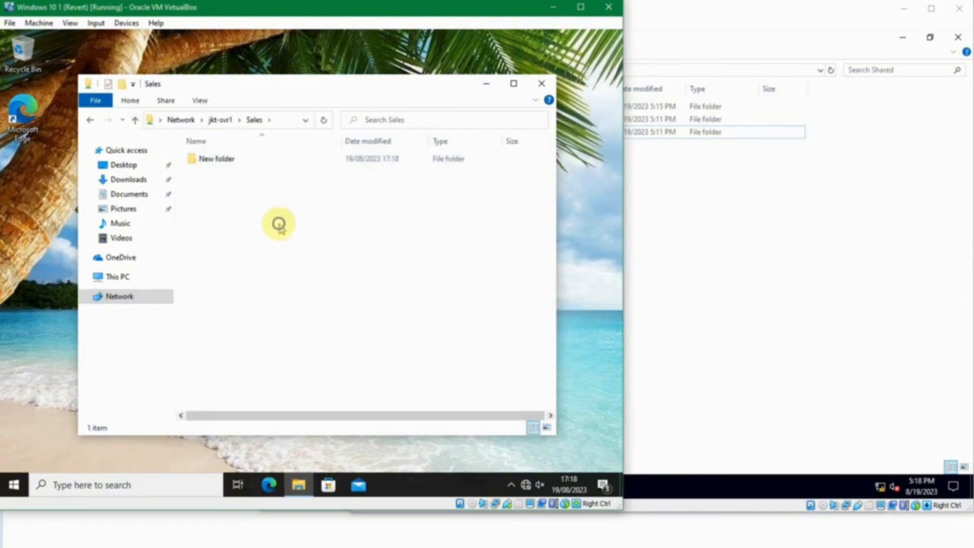
{"action": "right_click", "coordinate": [279, 224]}
{"action": "mouse_move", "coordinate": [367, 354]}
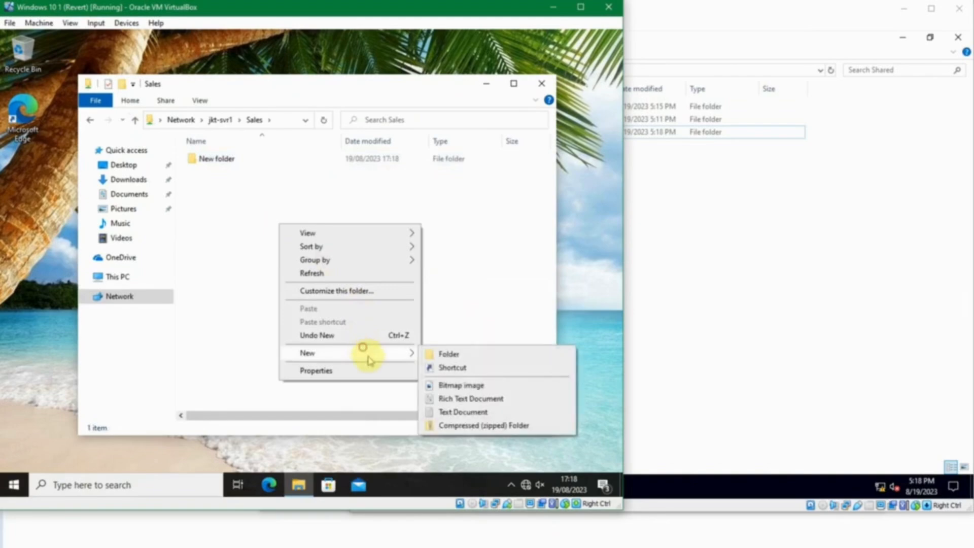
{"action": "left_click", "coordinate": [462, 412]}
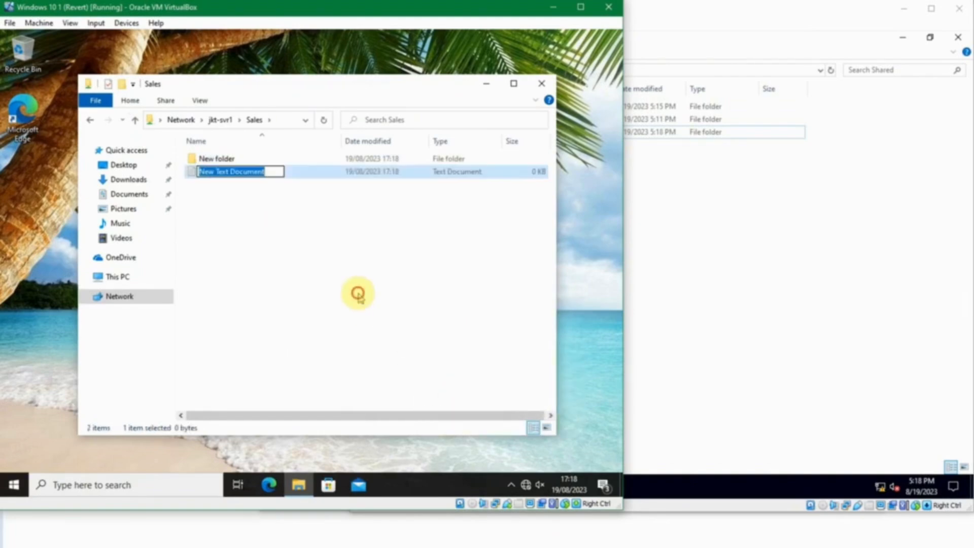
{"action": "left_click", "coordinate": [358, 301]}
Step: Type 'sdadasdsad' into the New Text Document, save it, and close the editor
{"action": "left_click", "coordinate": [253, 171]}
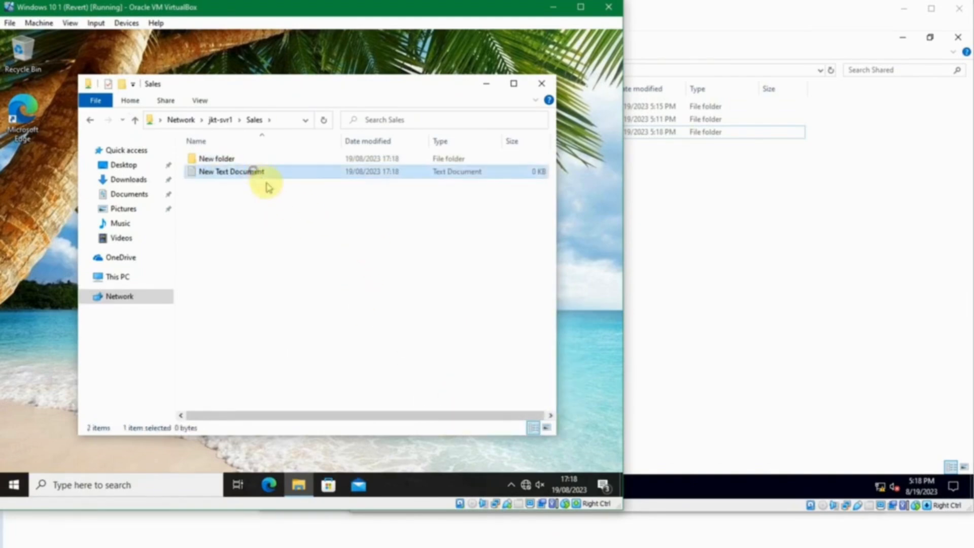
{"action": "double_click", "coordinate": [262, 172]}
{"action": "type", "text": "sdadasdsads"}
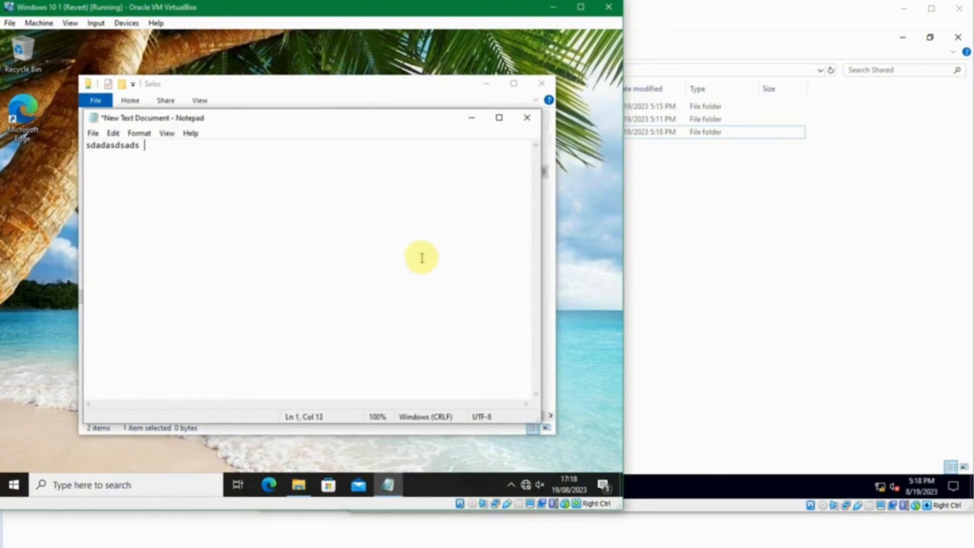
{"action": "key", "text": "ctrl+s"}
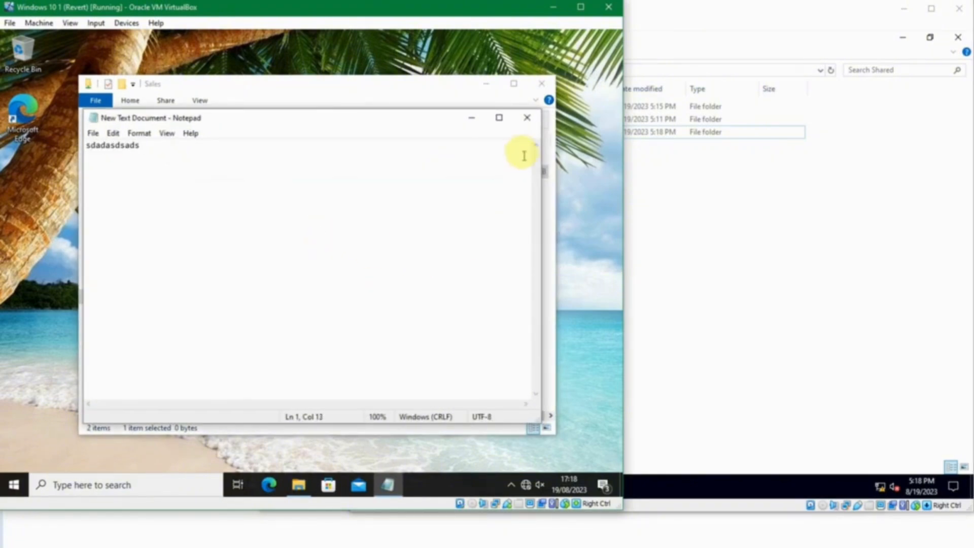
{"action": "left_click", "coordinate": [527, 117]}
Step: Copy the New Text Document from Sales to the desktop
{"action": "right_click", "coordinate": [218, 176]}
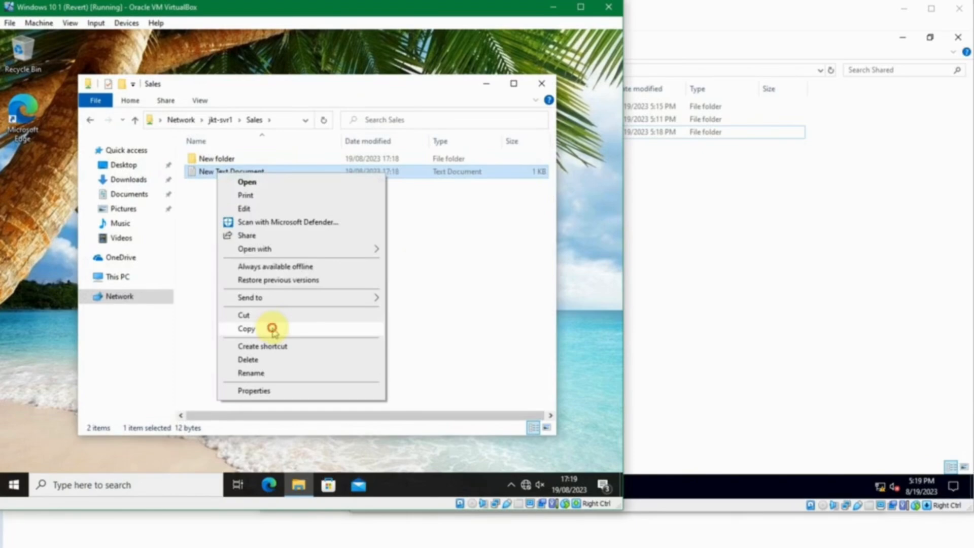
{"action": "left_click", "coordinate": [246, 329]}
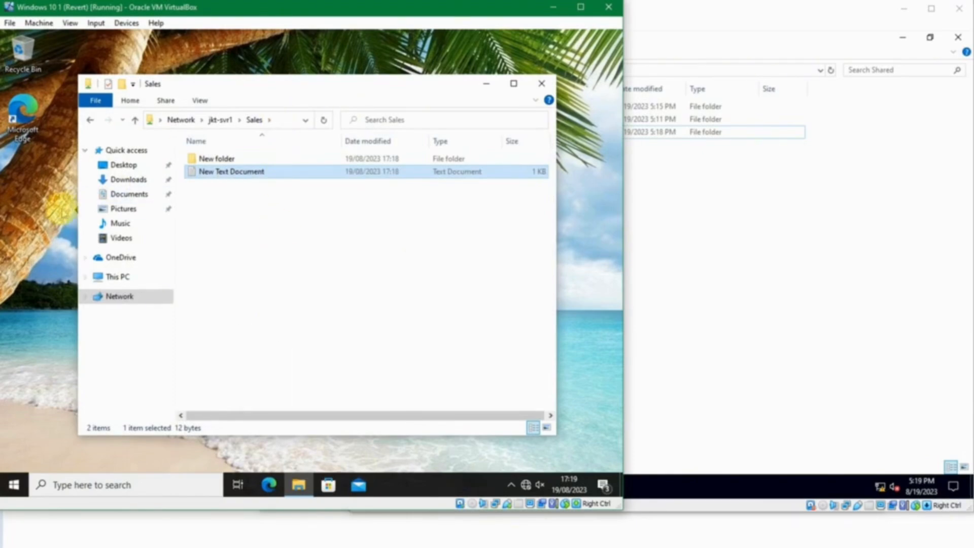
{"action": "right_click", "coordinate": [34, 217]}
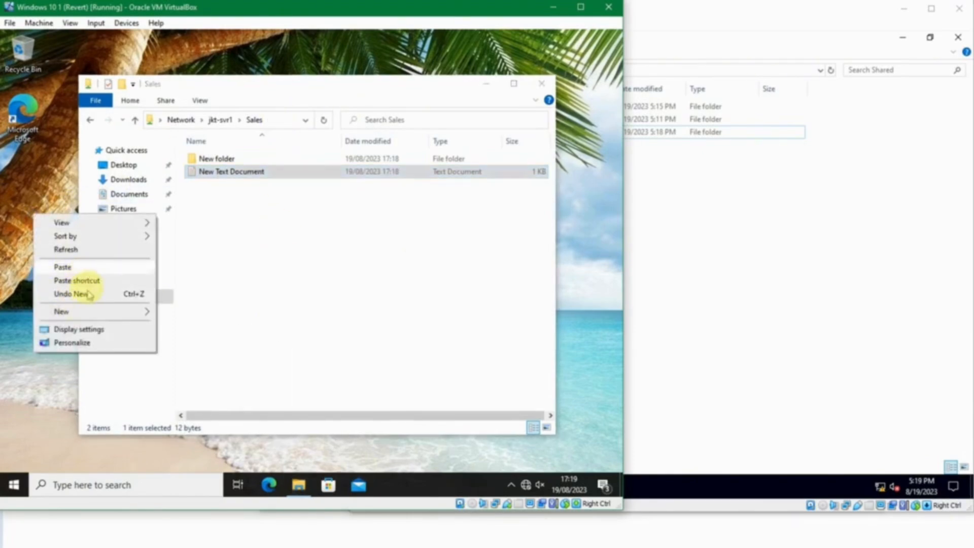
{"action": "left_click", "coordinate": [81, 266]}
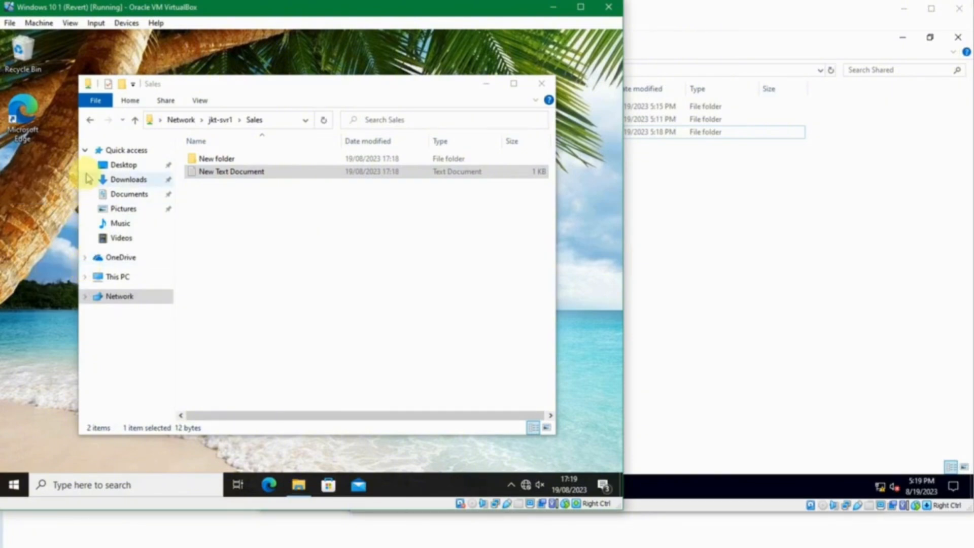
Step: Copy test file from the General share to the desktop and drag it back into General
{"action": "left_click", "coordinate": [251, 225]}
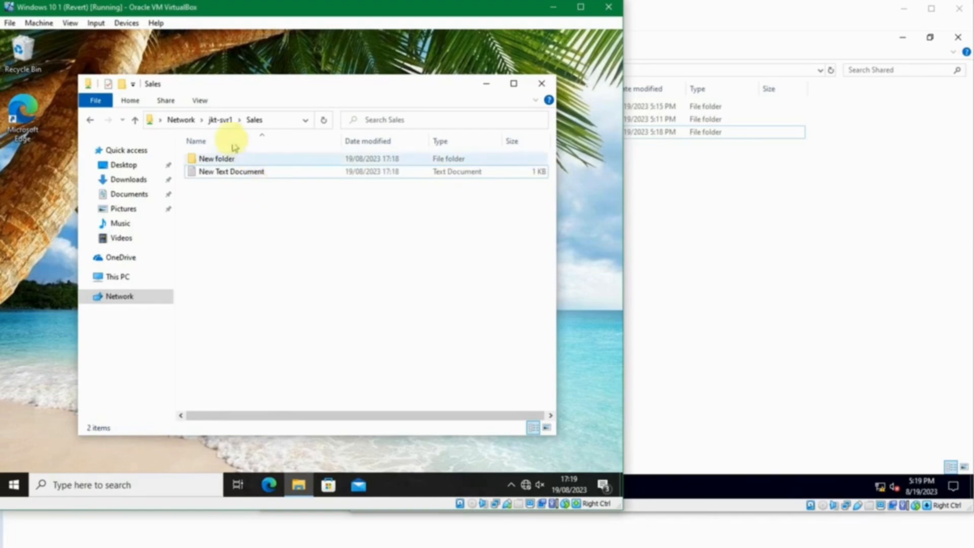
{"action": "left_click", "coordinate": [219, 119]}
{"action": "double_click", "coordinate": [215, 156]}
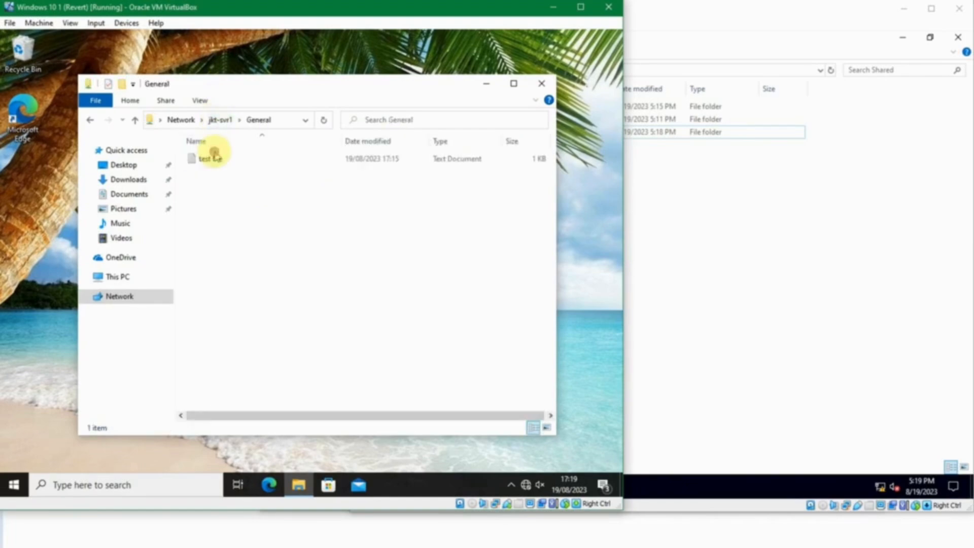
{"action": "right_click", "coordinate": [209, 162]}
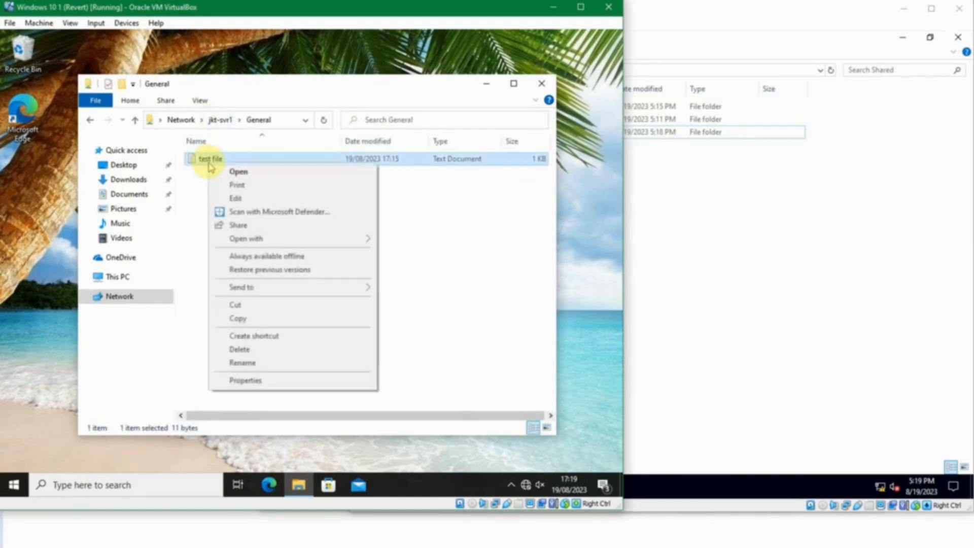
{"action": "left_click", "coordinate": [252, 318]}
{"action": "right_click", "coordinate": [46, 201]}
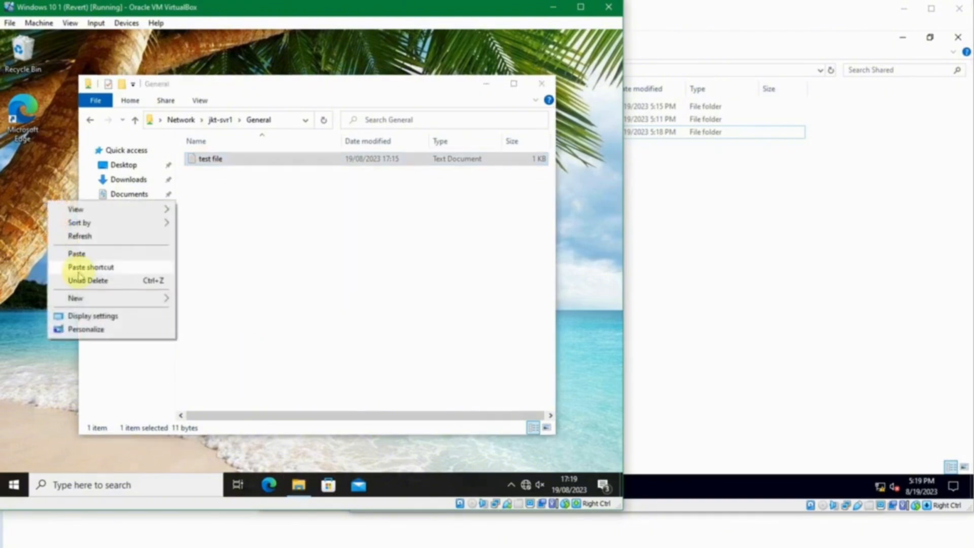
{"action": "left_click", "coordinate": [89, 258]}
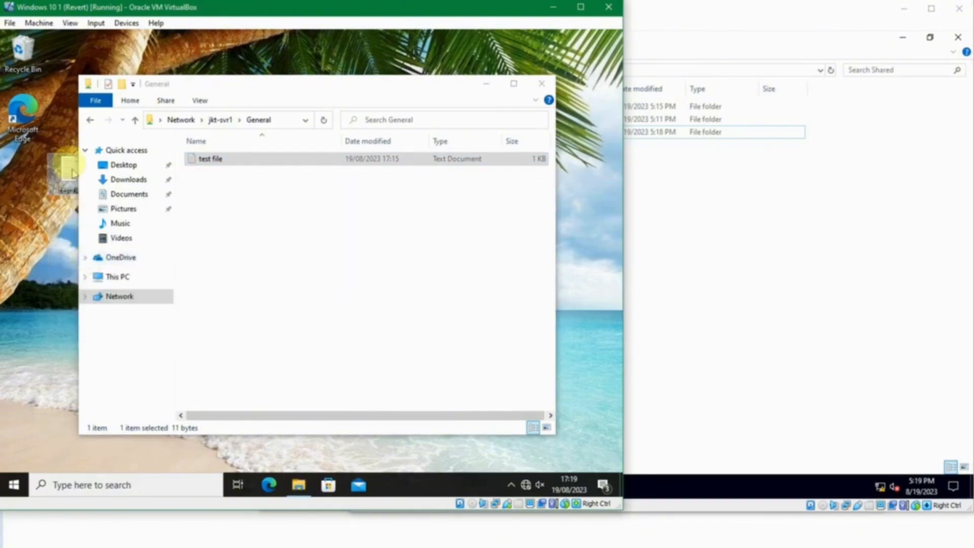
{"action": "left_click_drag", "start_coordinate": [36, 188], "coordinate": [239, 128]}
Step: Open the Sales share, then switch to the second Windows 10 client
{"action": "left_click", "coordinate": [227, 120]}
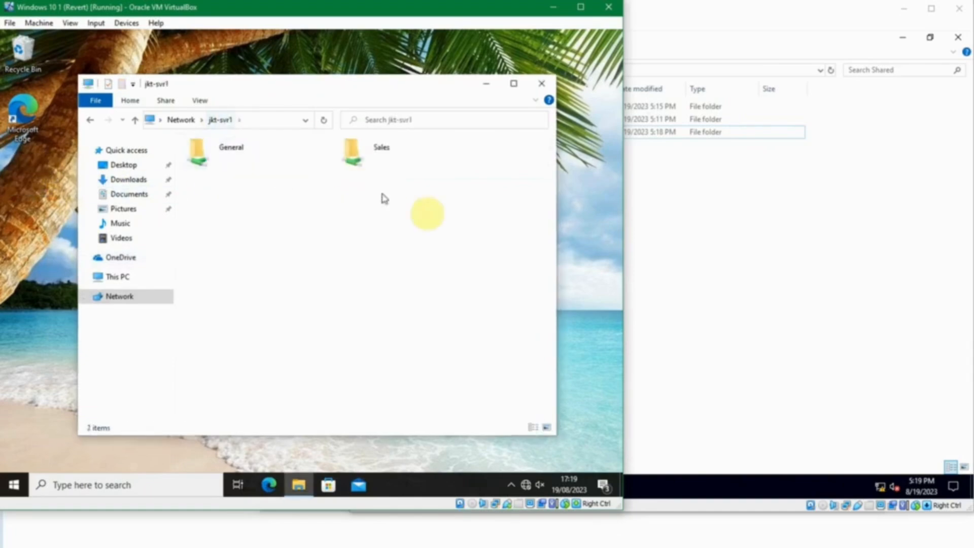
{"action": "double_click", "coordinate": [380, 158]}
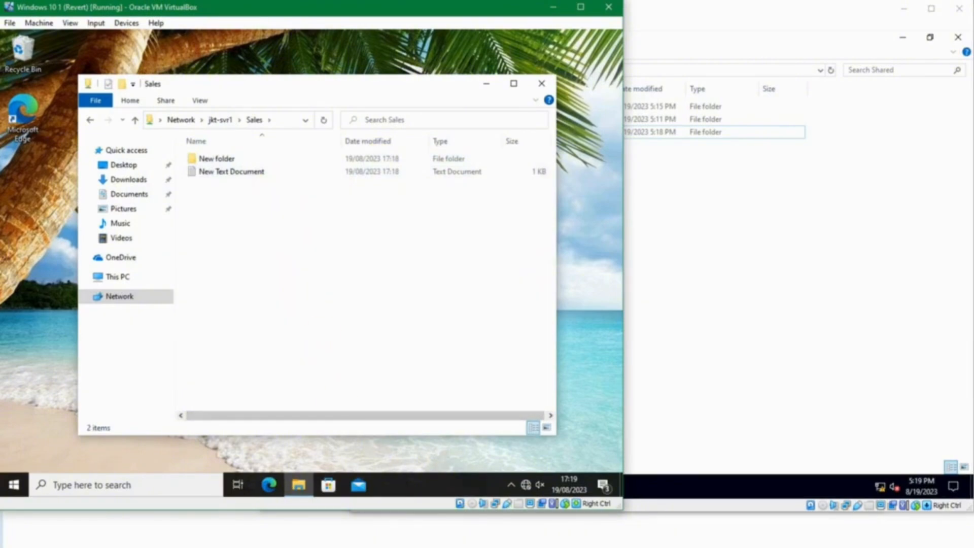
{"action": "mouse_move", "coordinate": [441, 517]}
{"action": "left_click", "coordinate": [533, 515]}
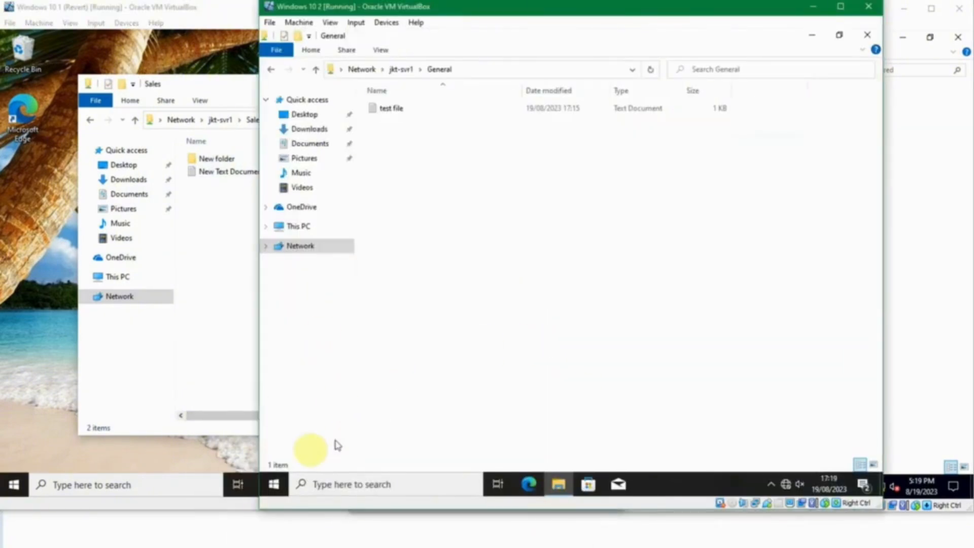
Step: Open the Start menu on the second Windows 10 client
{"action": "left_click", "coordinate": [274, 485]}
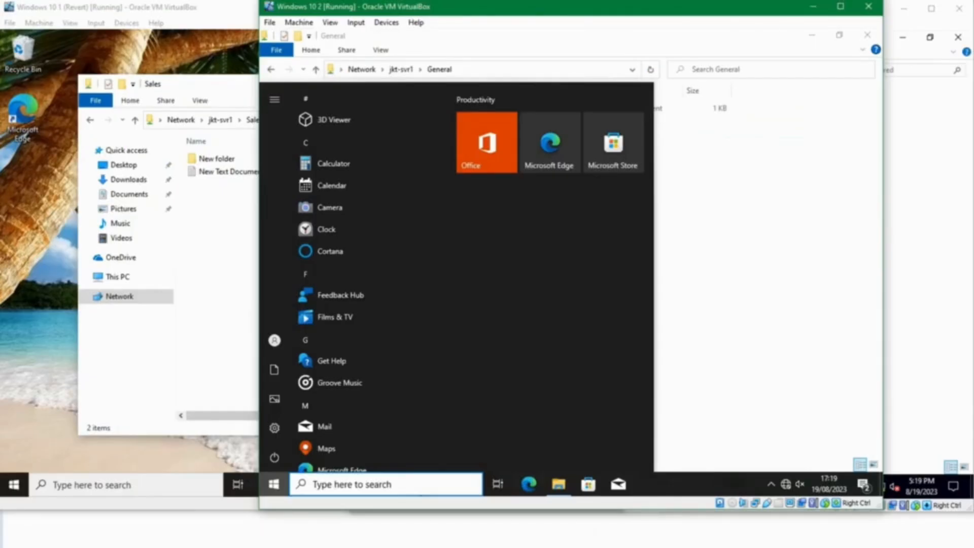
Step: Review a user's Member Of groups (Domain Users, Sepedaan) without changes, then minimize the DC window
{"action": "mouse_move", "coordinate": [365, 540]}
{"action": "left_click", "coordinate": [263, 512]}
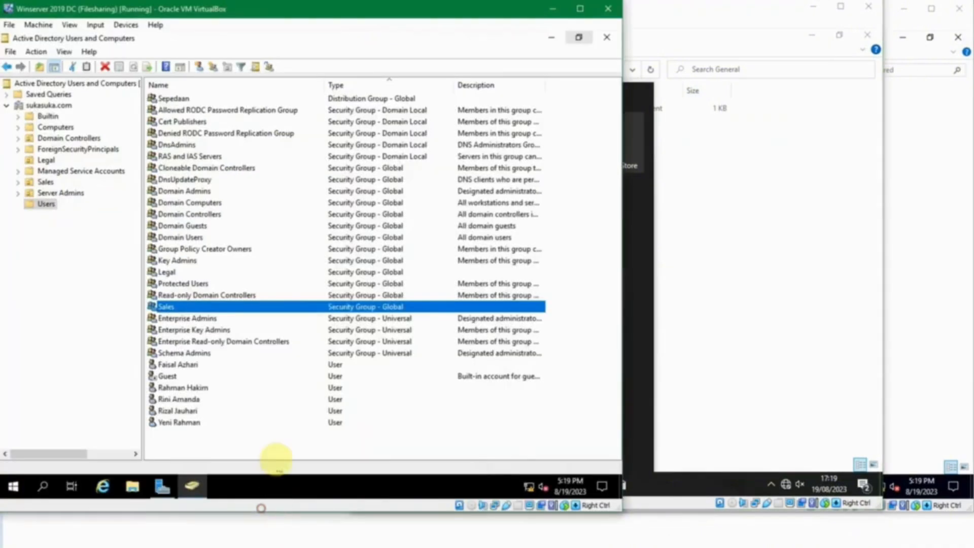
{"action": "left_click", "coordinate": [178, 399]}
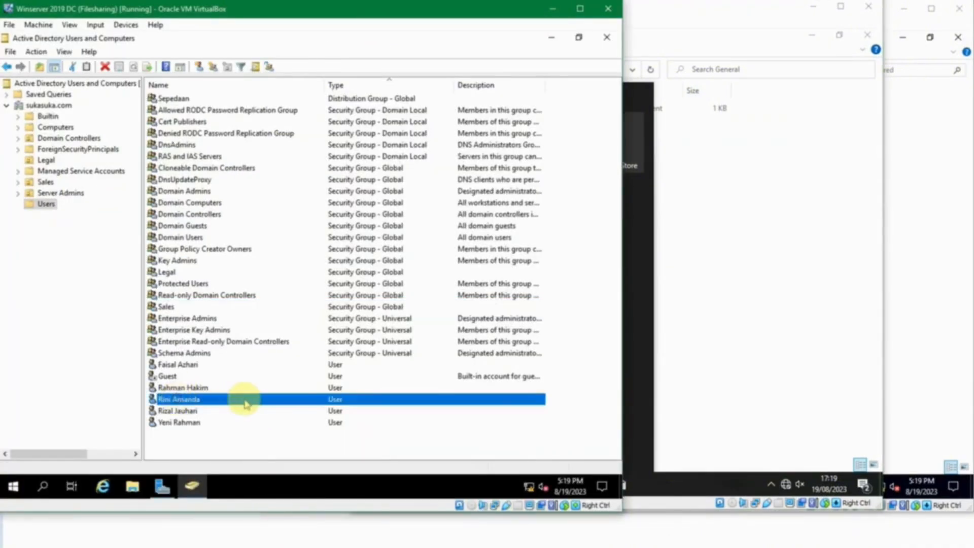
{"action": "double_click", "coordinate": [245, 399]}
{"action": "left_click", "coordinate": [224, 139]}
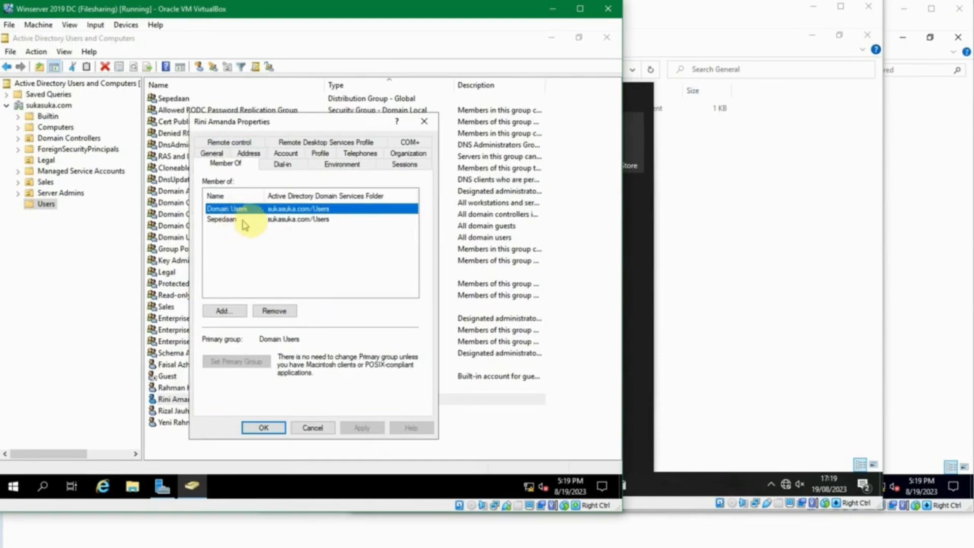
{"action": "left_click", "coordinate": [283, 219]}
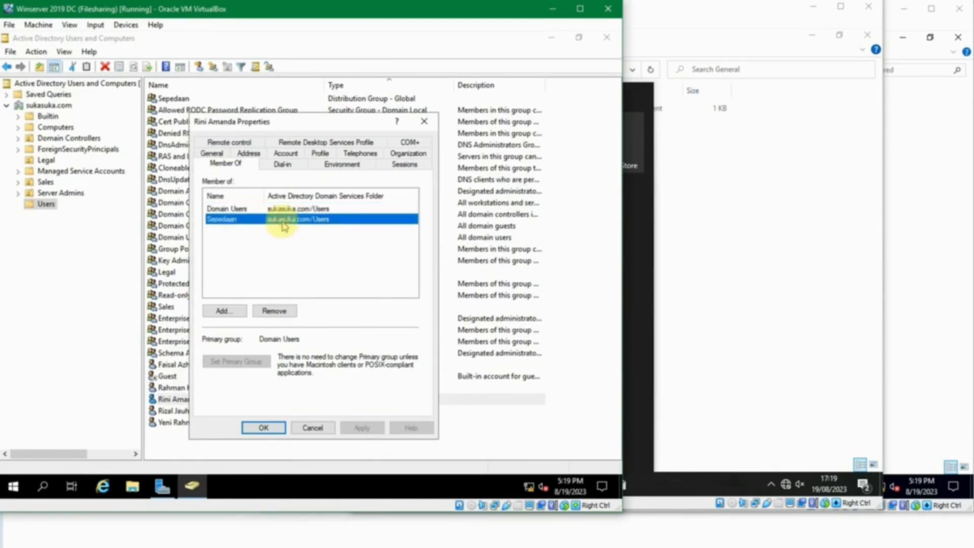
{"action": "left_click", "coordinate": [313, 428]}
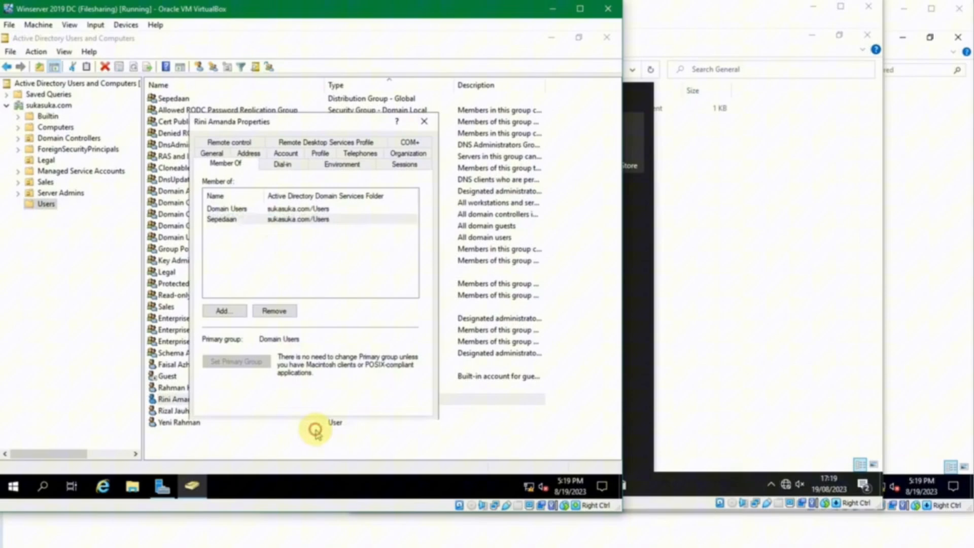
{"action": "left_click", "coordinate": [363, 437]}
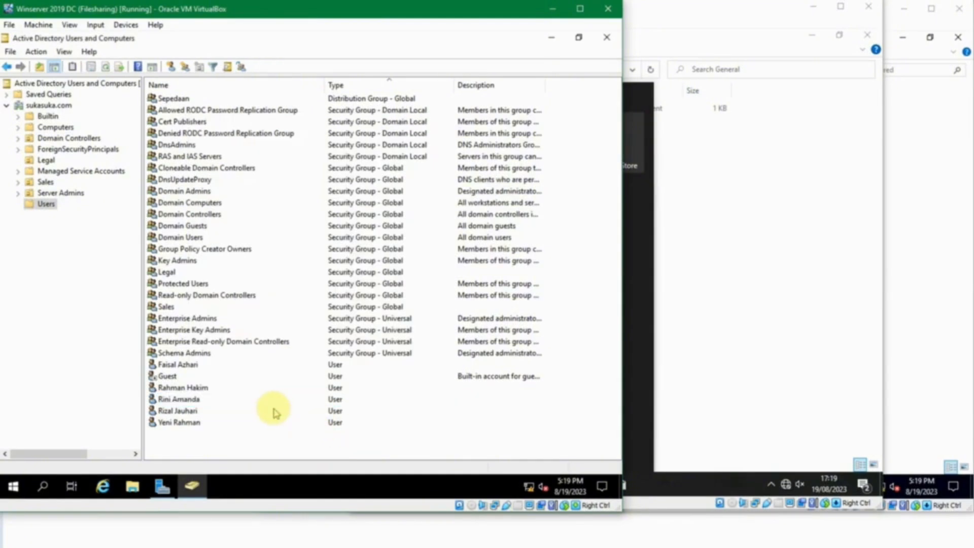
{"action": "left_click", "coordinate": [552, 9]}
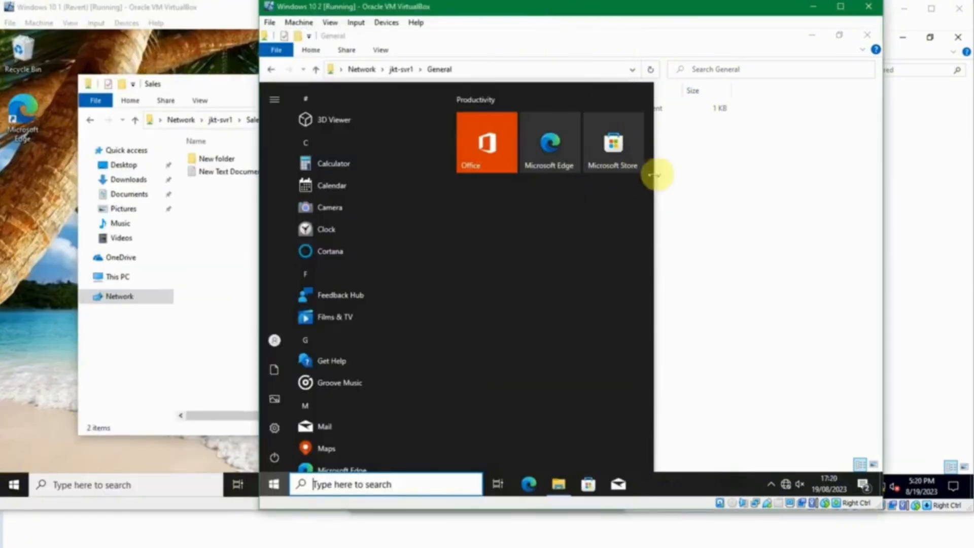
Step: Try opening \\jkt-svr1\Sales from the second client, dismiss the access error, and switch to the server
{"action": "left_click", "coordinate": [735, 196]}
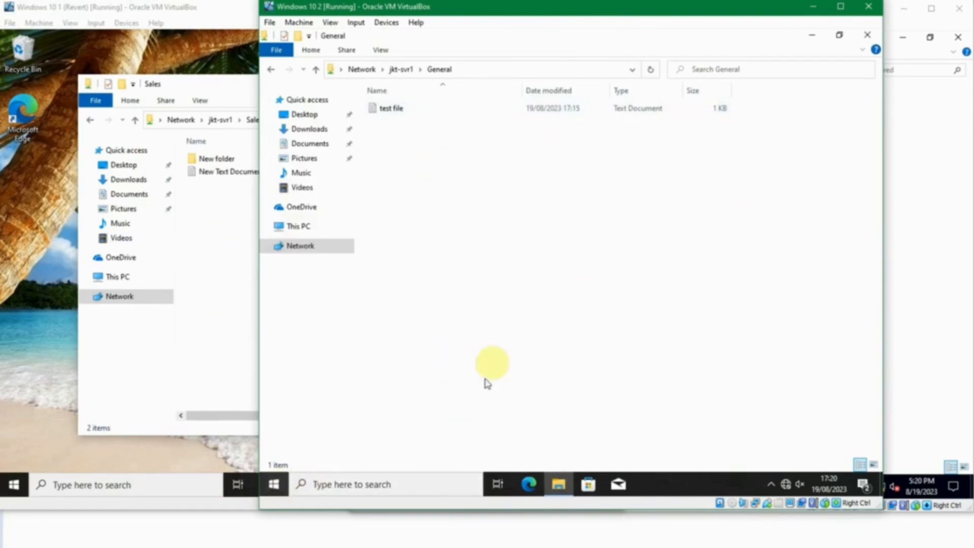
{"action": "left_click", "coordinate": [401, 69]}
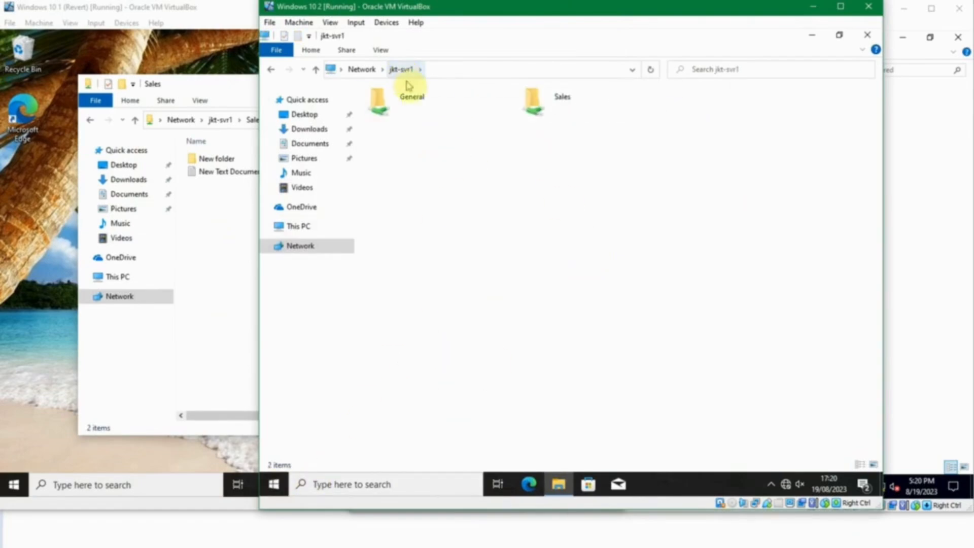
{"action": "left_click", "coordinate": [543, 107]}
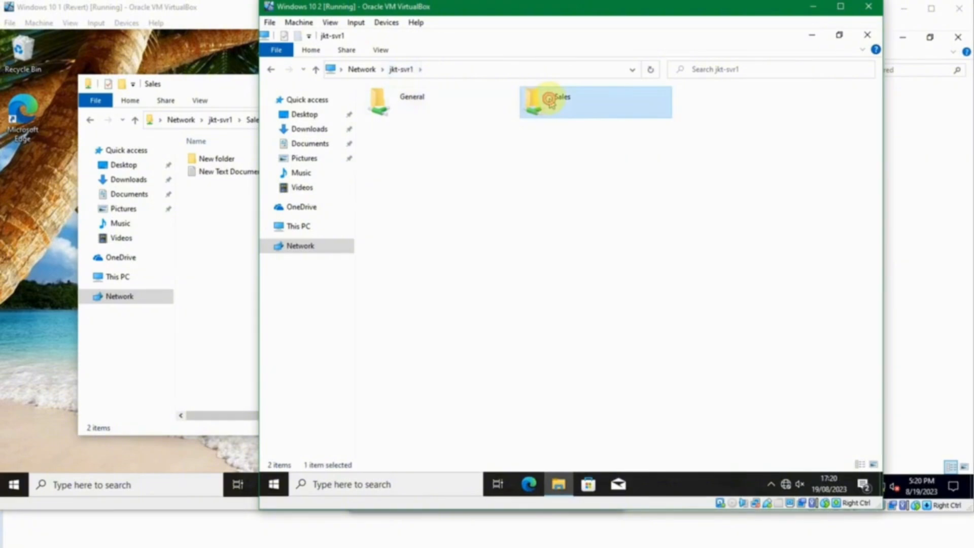
{"action": "double_click", "coordinate": [549, 100]}
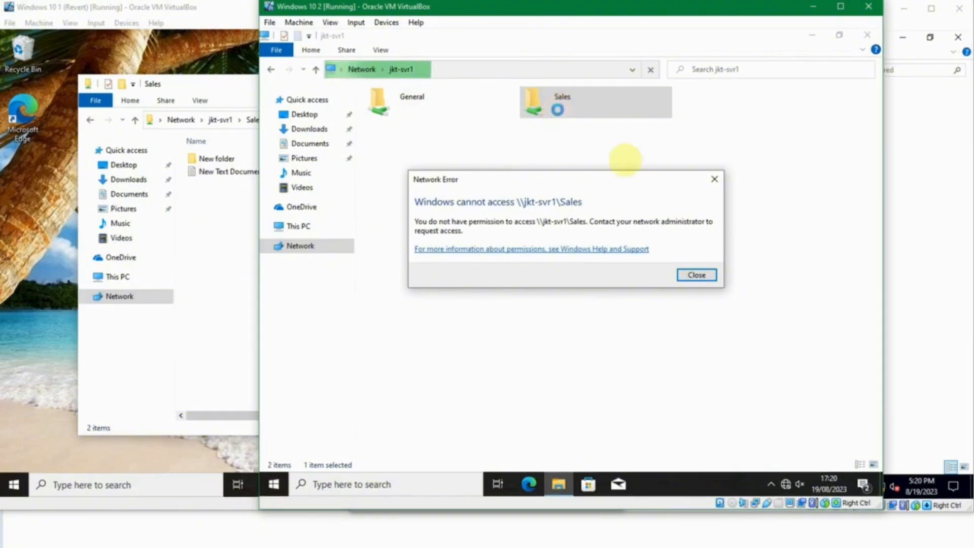
{"action": "left_click", "coordinate": [696, 273]}
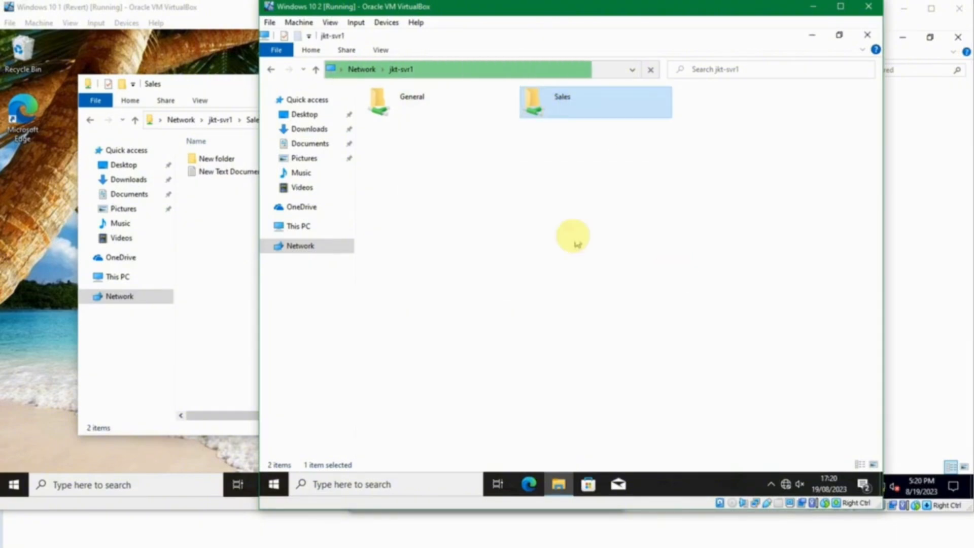
{"action": "left_click", "coordinate": [812, 7]}
{"action": "left_click", "coordinate": [687, 235]}
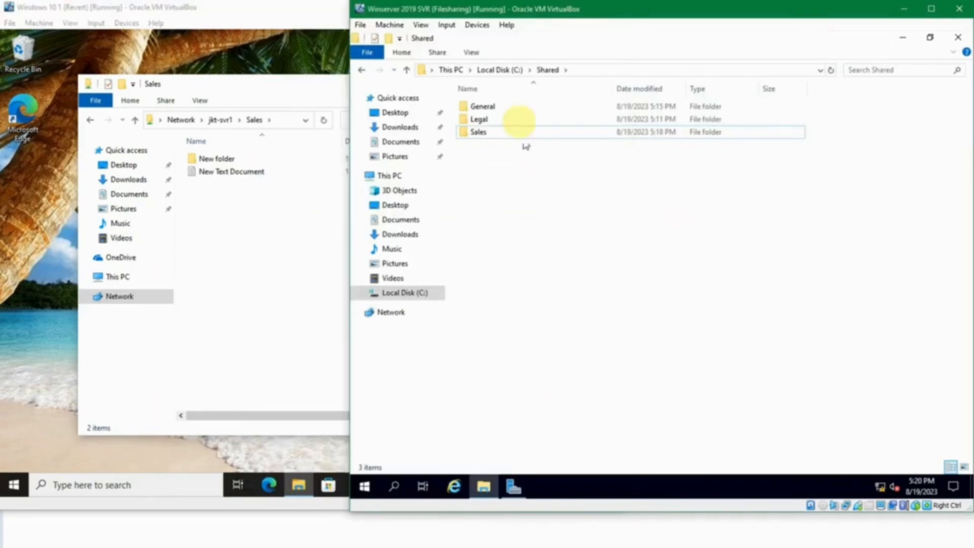
Step: Turn on Share this folder for Legal in its Advanced Sharing settings
{"action": "right_click", "coordinate": [486, 123]}
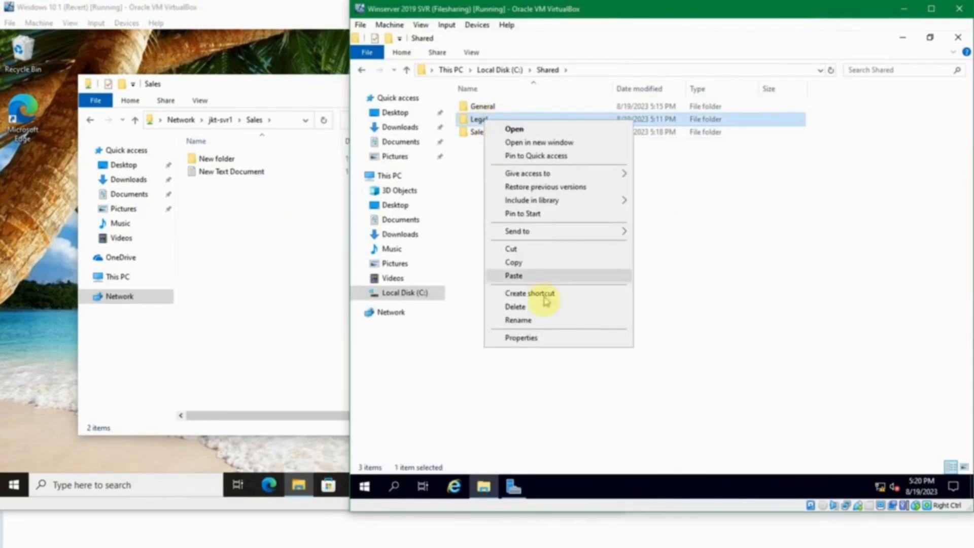
{"action": "left_click", "coordinate": [552, 339]}
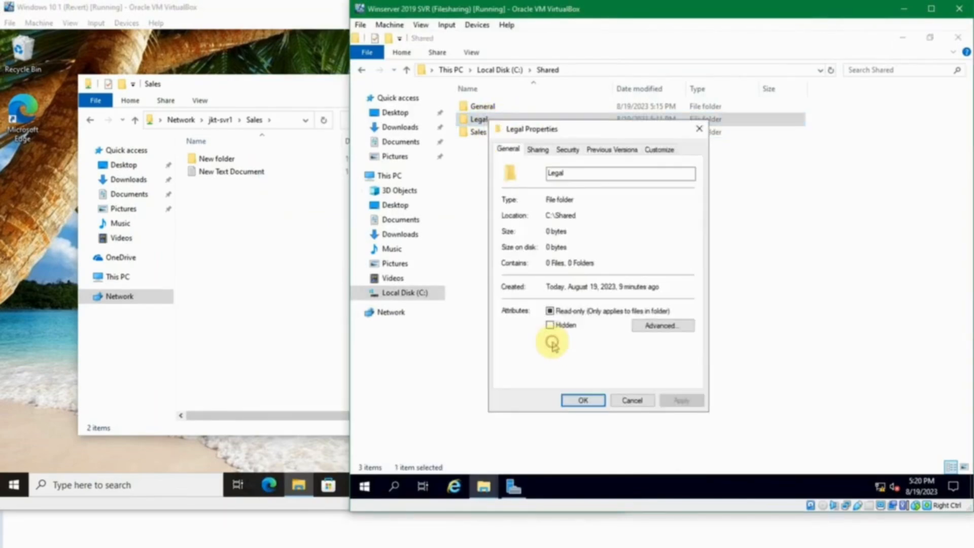
{"action": "left_click", "coordinate": [539, 150]}
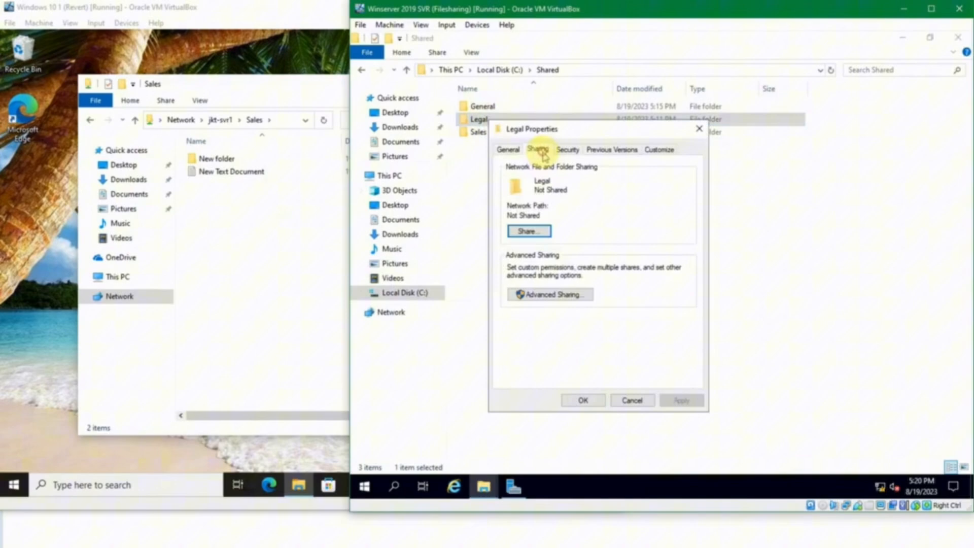
{"action": "left_click", "coordinate": [526, 284]}
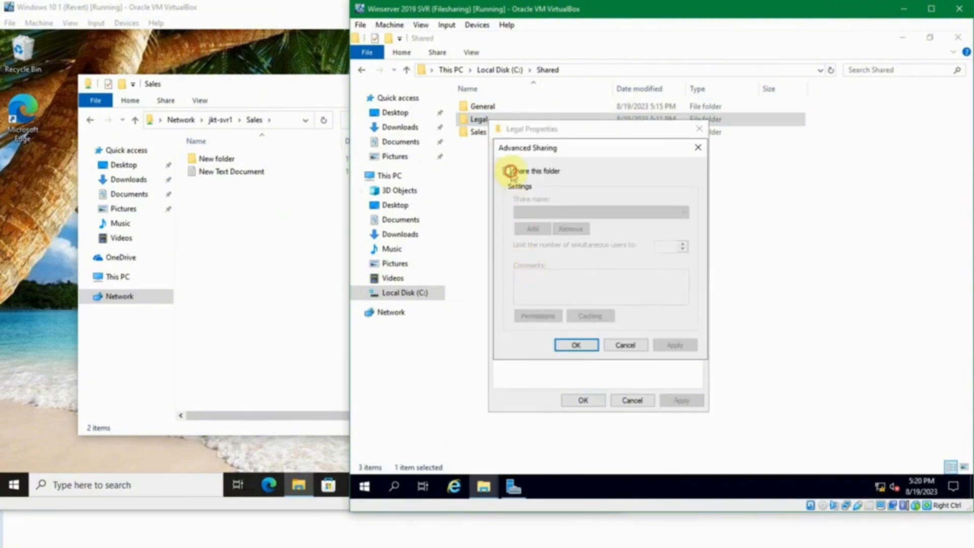
{"action": "left_click", "coordinate": [508, 171]}
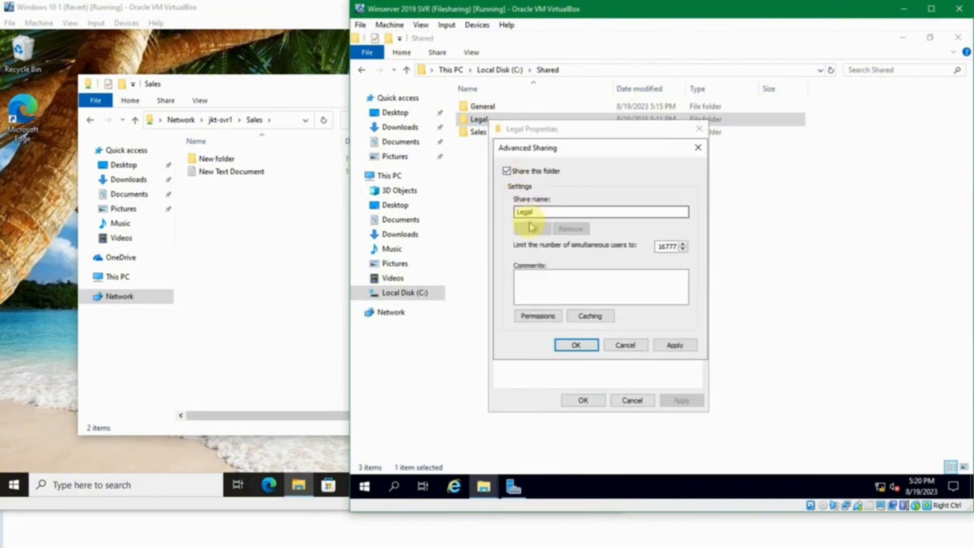
Step: Replace Everyone with the Legal group, allow Full Control, and confirm the share settings
{"action": "left_click", "coordinate": [543, 319]}
{"action": "left_click", "coordinate": [683, 272]}
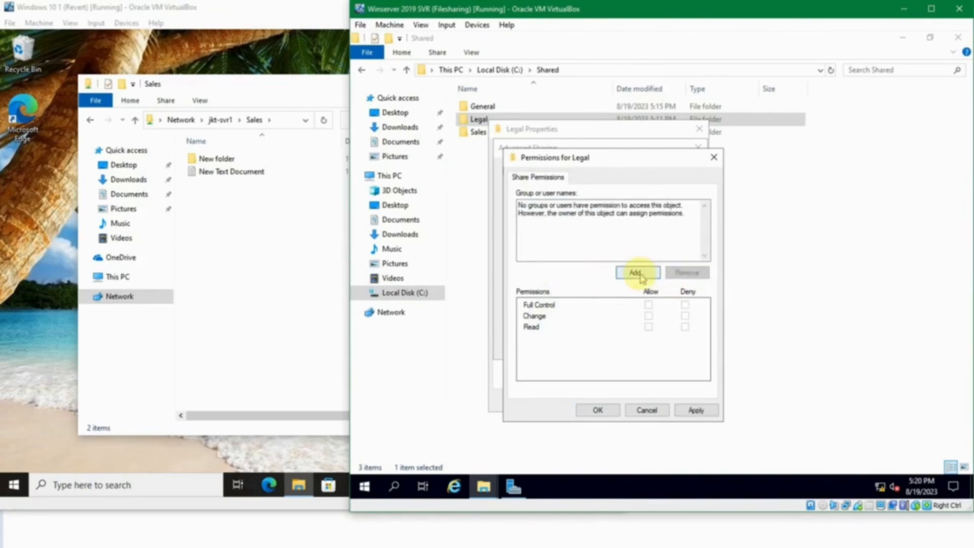
{"action": "left_click", "coordinate": [636, 274]}
{"action": "type", "text": "le"}
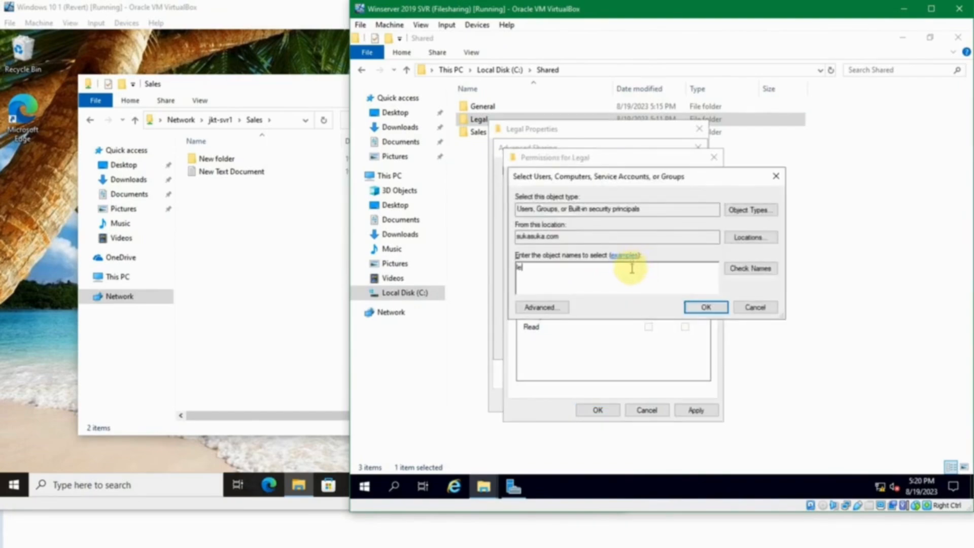
{"action": "type", "text": "gal"}
{"action": "left_click", "coordinate": [750, 269]}
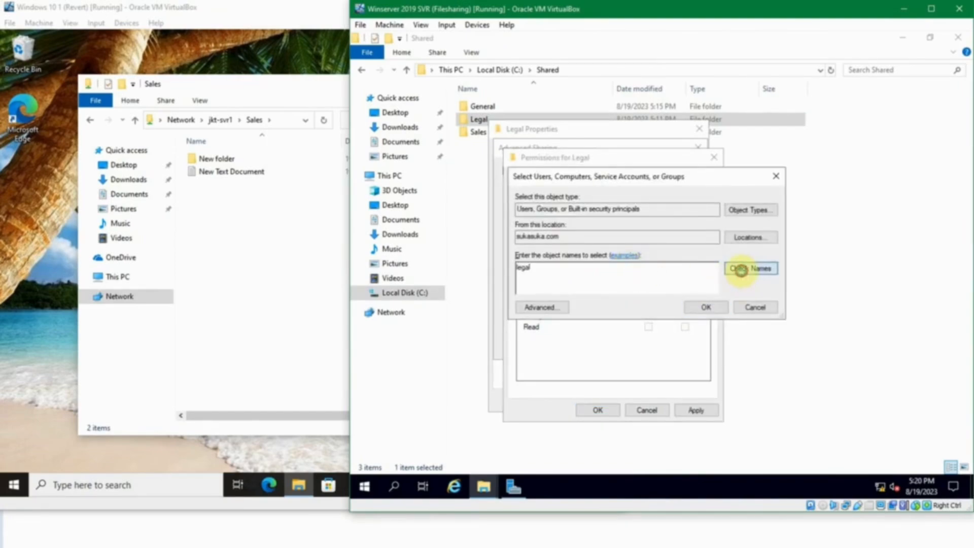
{"action": "left_click", "coordinate": [725, 307]}
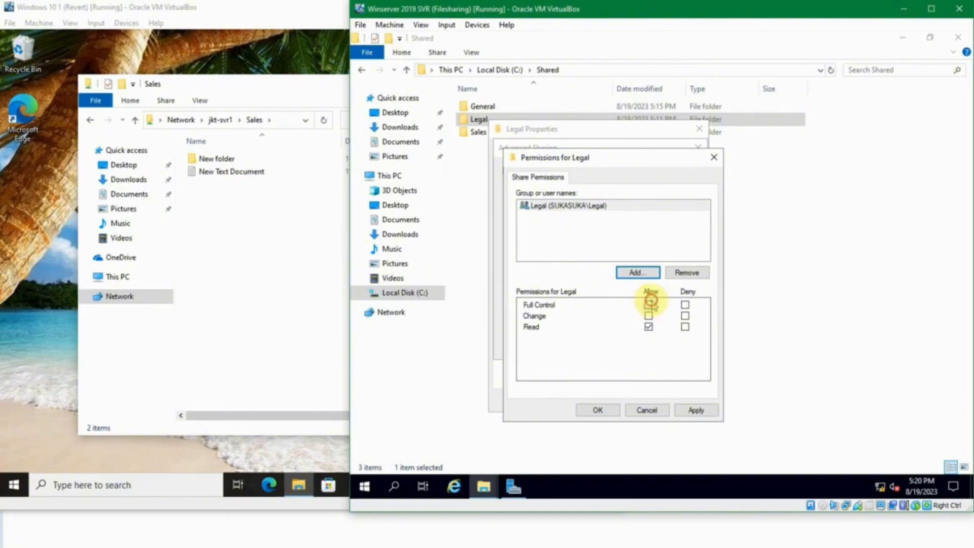
{"action": "left_click", "coordinate": [646, 304]}
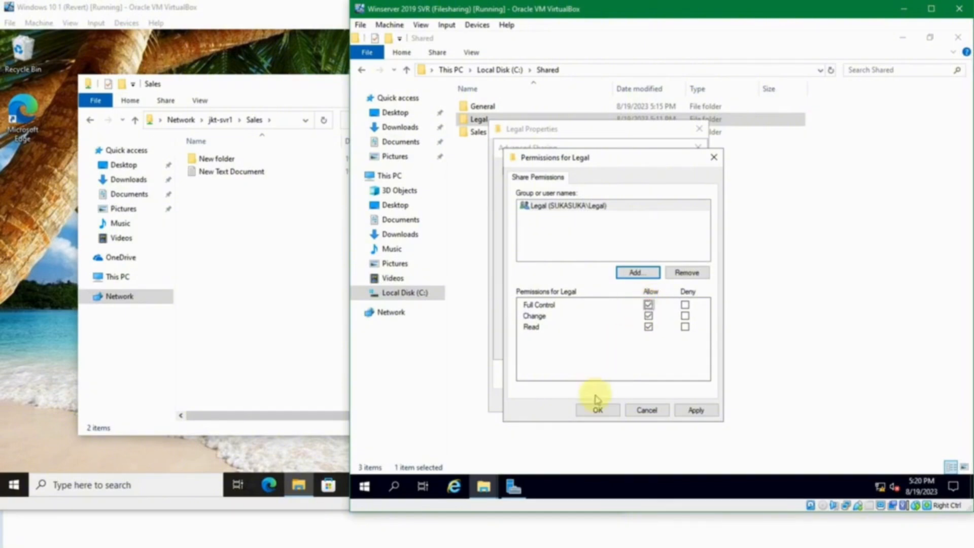
{"action": "left_click", "coordinate": [597, 410]}
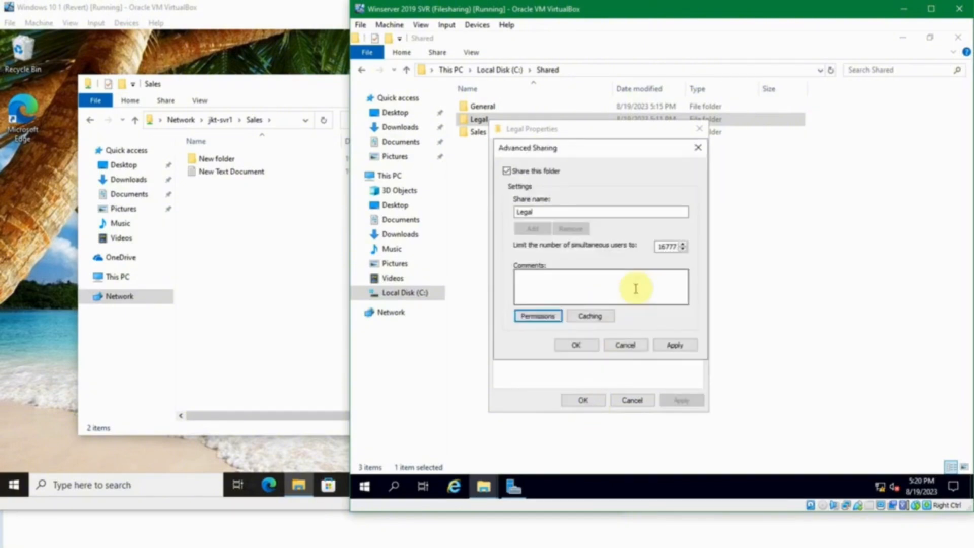
{"action": "left_click", "coordinate": [576, 344]}
Step: Add the Legal group with Full control on the Legal folder's Security tab, then close Properties
{"action": "left_click", "coordinate": [573, 151]}
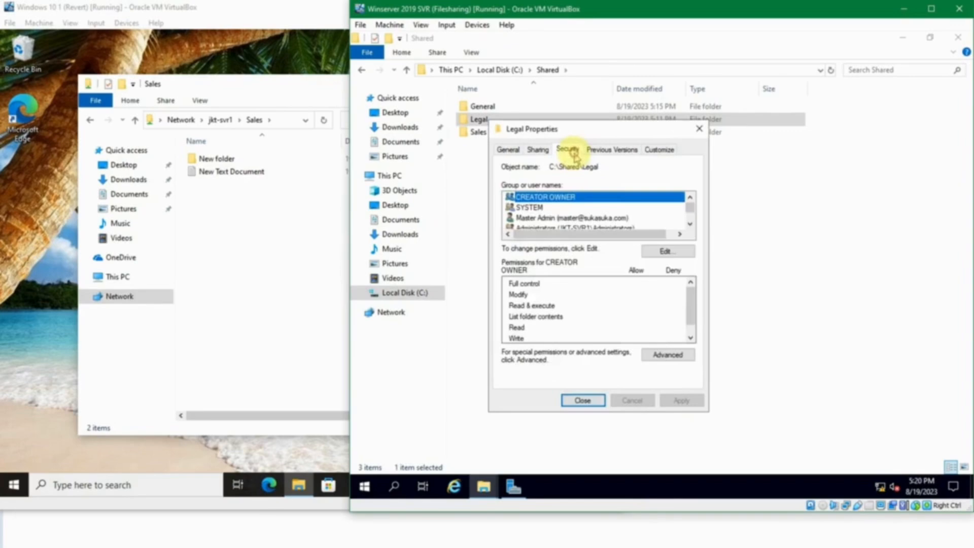
{"action": "left_click", "coordinate": [666, 251]}
{"action": "left_click", "coordinate": [642, 314]}
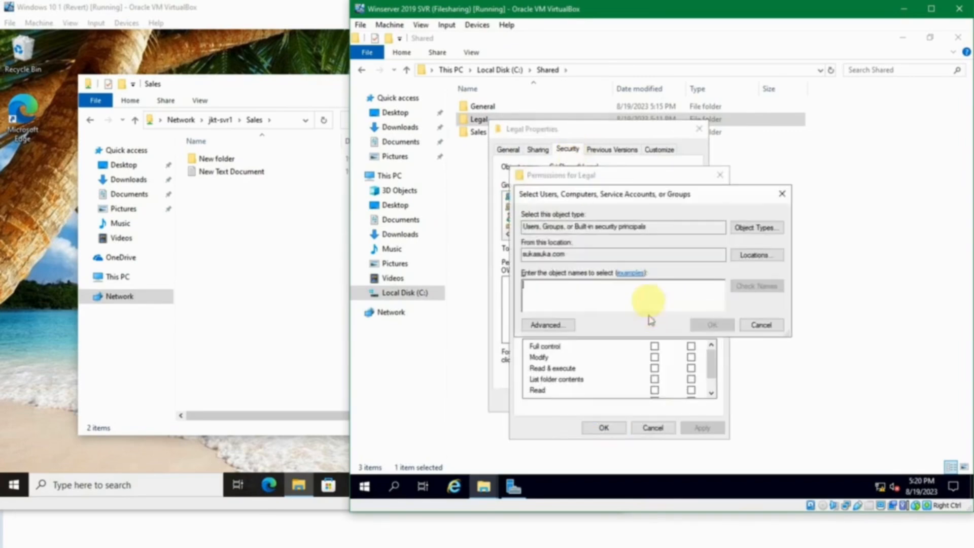
{"action": "type", "text": "legal"}
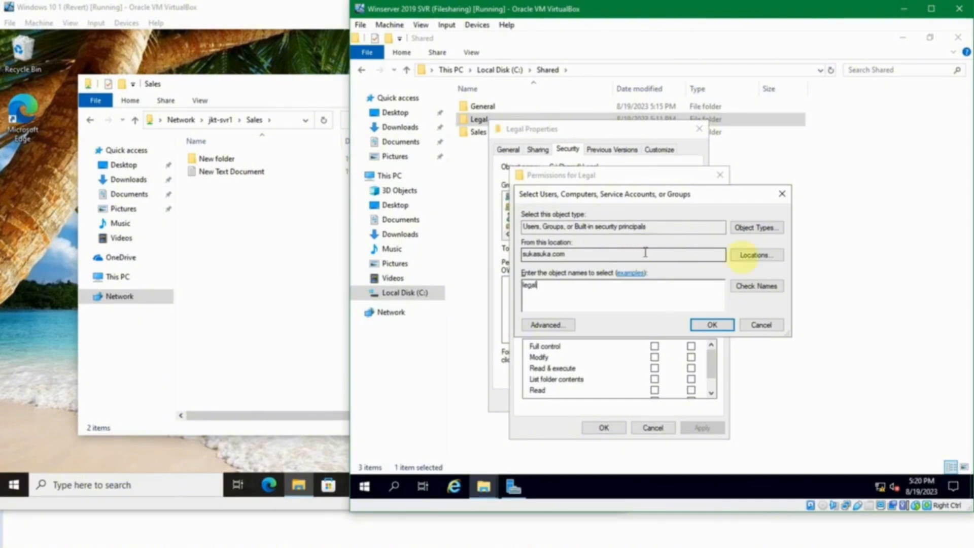
{"action": "left_click", "coordinate": [772, 286]}
{"action": "left_click", "coordinate": [702, 325]}
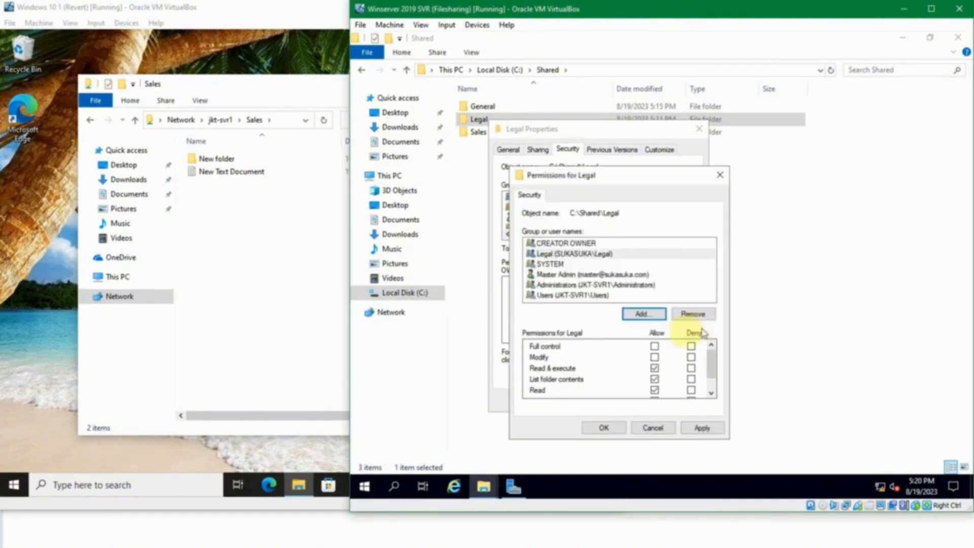
{"action": "left_click", "coordinate": [654, 346]}
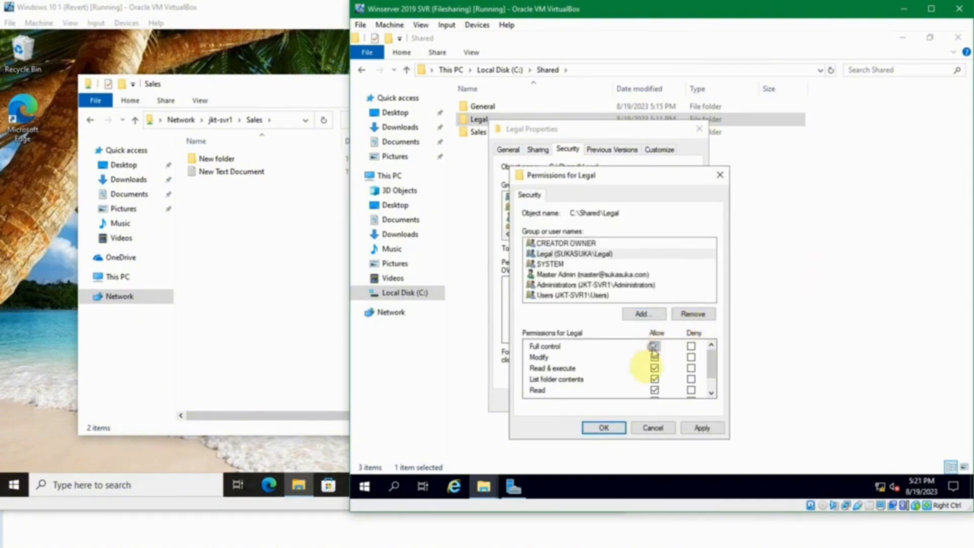
{"action": "left_click", "coordinate": [599, 429]}
{"action": "left_click", "coordinate": [592, 398]}
{"action": "left_click", "coordinate": [654, 299]}
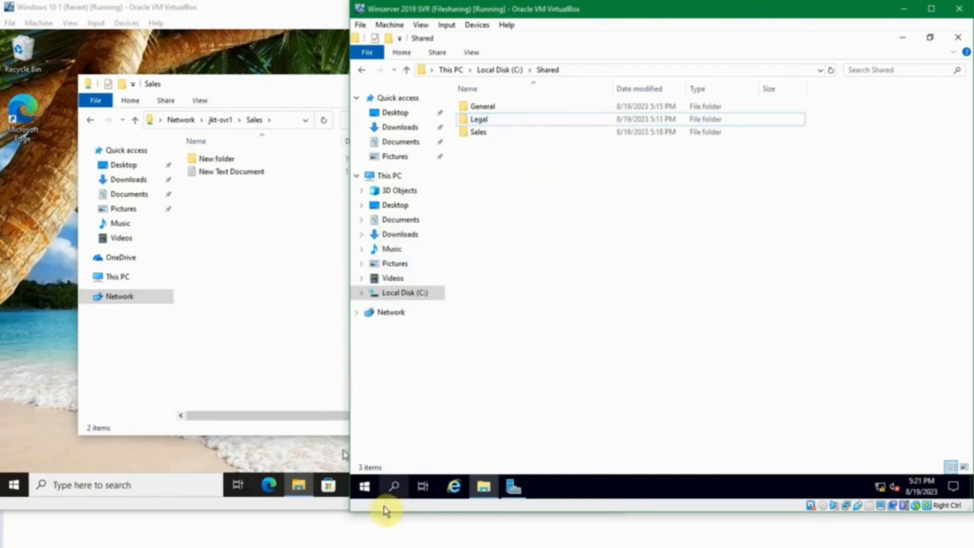
{"action": "mouse_move", "coordinate": [309, 533]}
{"action": "left_click", "coordinate": [268, 528]}
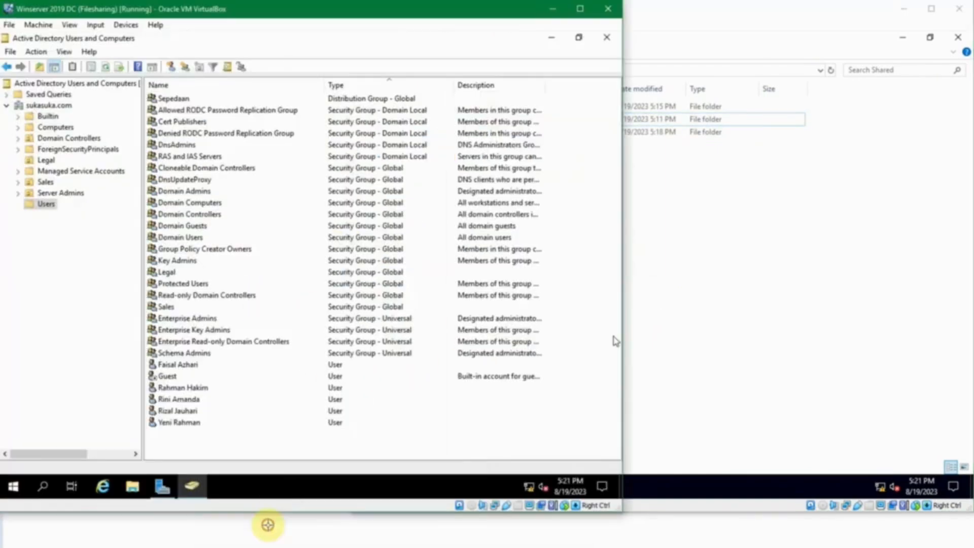
{"action": "double_click", "coordinate": [166, 272]}
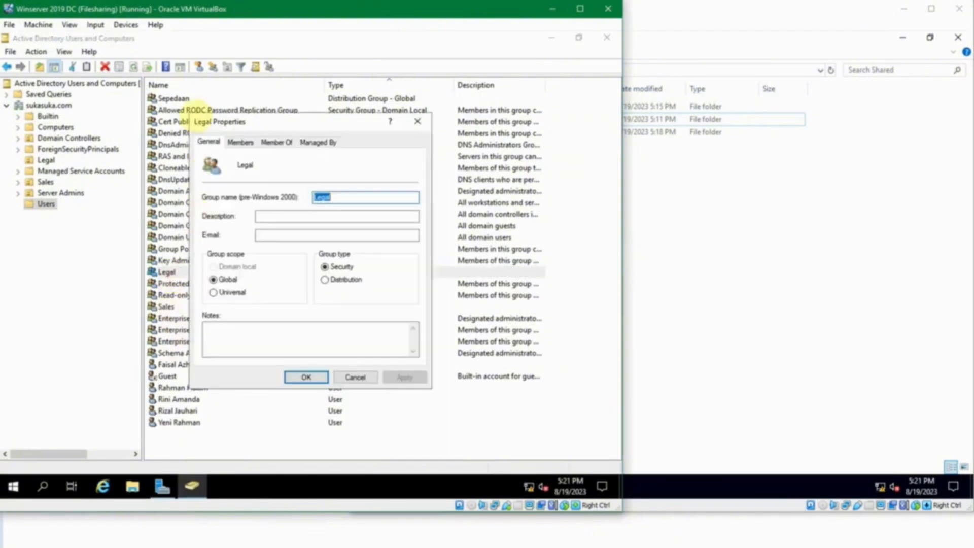
{"action": "left_click", "coordinate": [239, 142]}
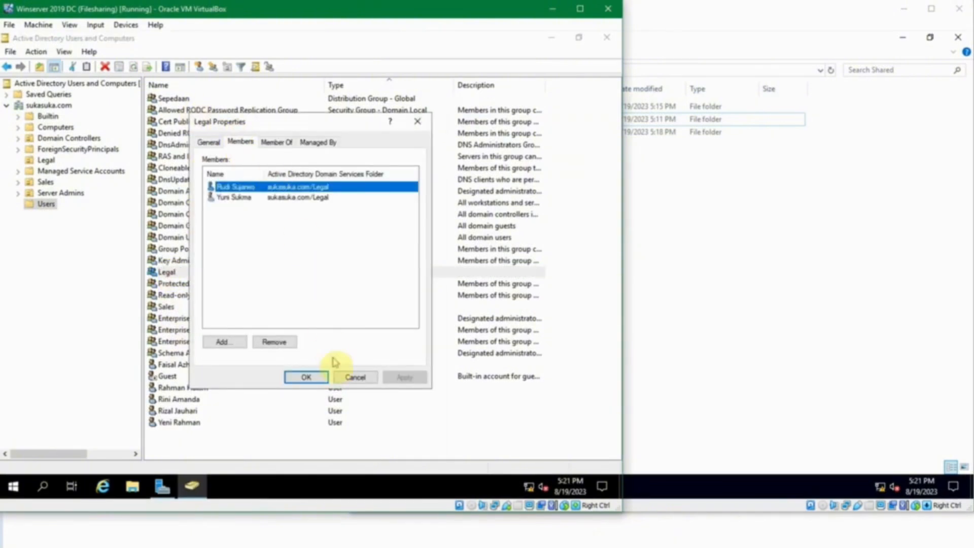
{"action": "left_click", "coordinate": [349, 380]}
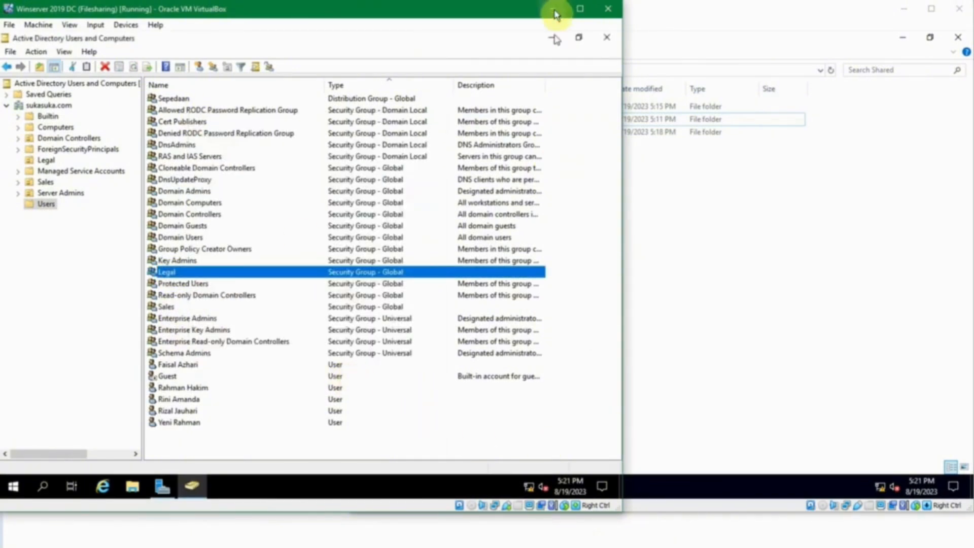
{"action": "left_click", "coordinate": [761, 398]}
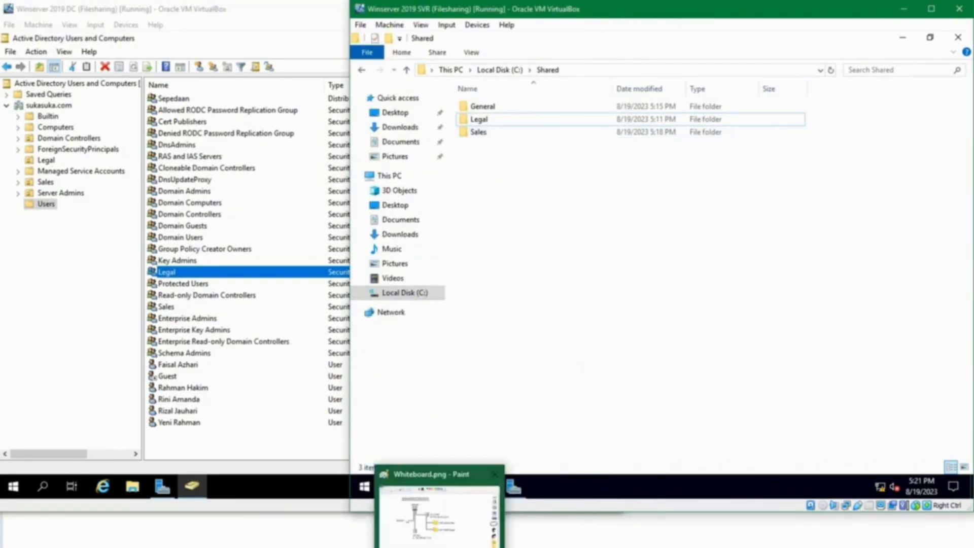
Step: On the first client, try opening the Legal share, dismiss the access error, and return to Sales
{"action": "mouse_move", "coordinate": [393, 544]}
{"action": "left_click", "coordinate": [441, 512]}
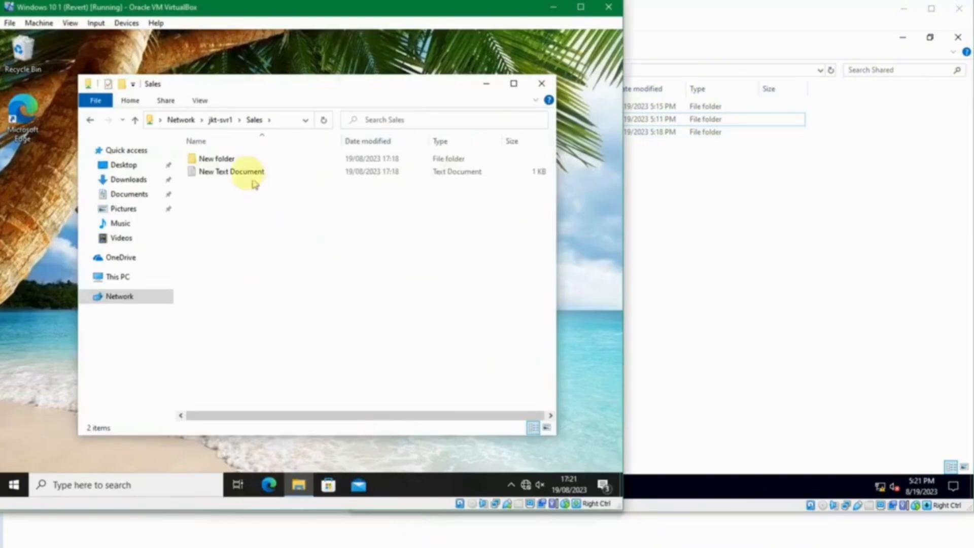
{"action": "left_click", "coordinate": [221, 120]}
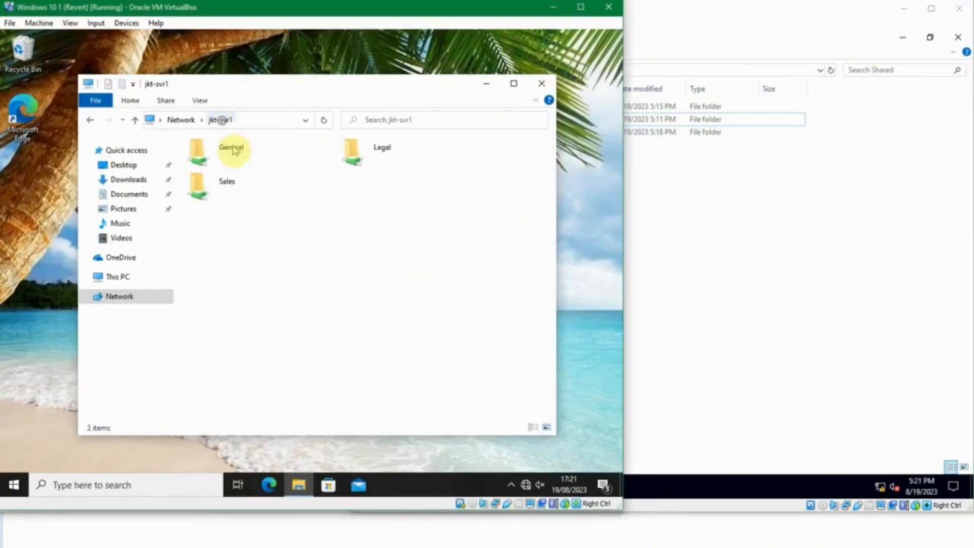
{"action": "double_click", "coordinate": [352, 154]}
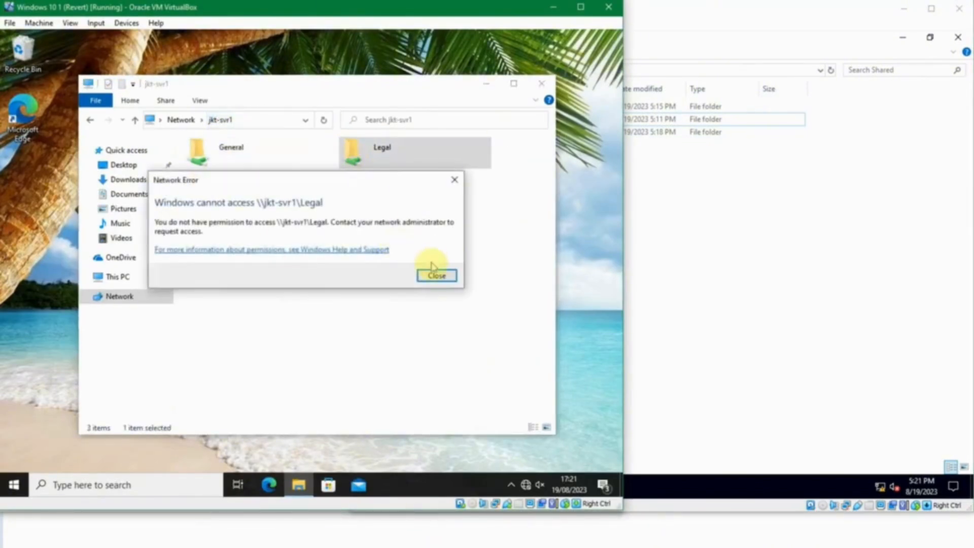
{"action": "left_click", "coordinate": [434, 276]}
{"action": "key", "text": "alt+Left"}
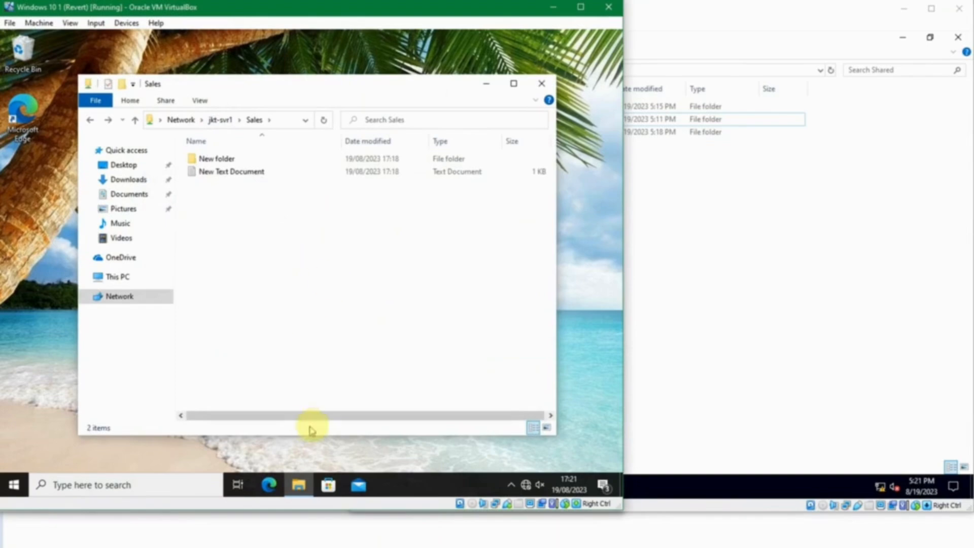
Step: On the second client, refresh jkt-svr1 and get refused for Legal and Sales, then switch to the server
{"action": "mouse_move", "coordinate": [413, 543]}
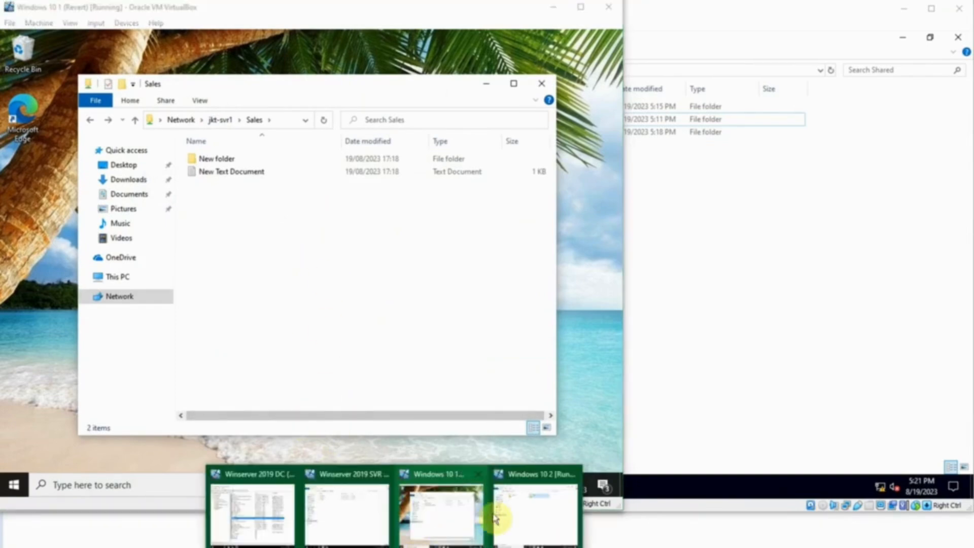
{"action": "left_click", "coordinate": [527, 505]}
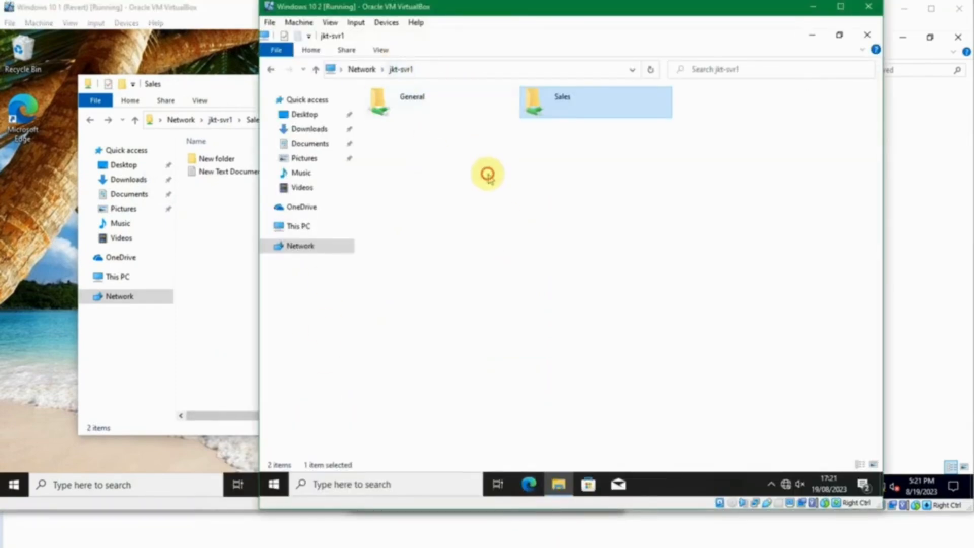
{"action": "key", "text": "F5"}
{"action": "left_click", "coordinate": [527, 96]}
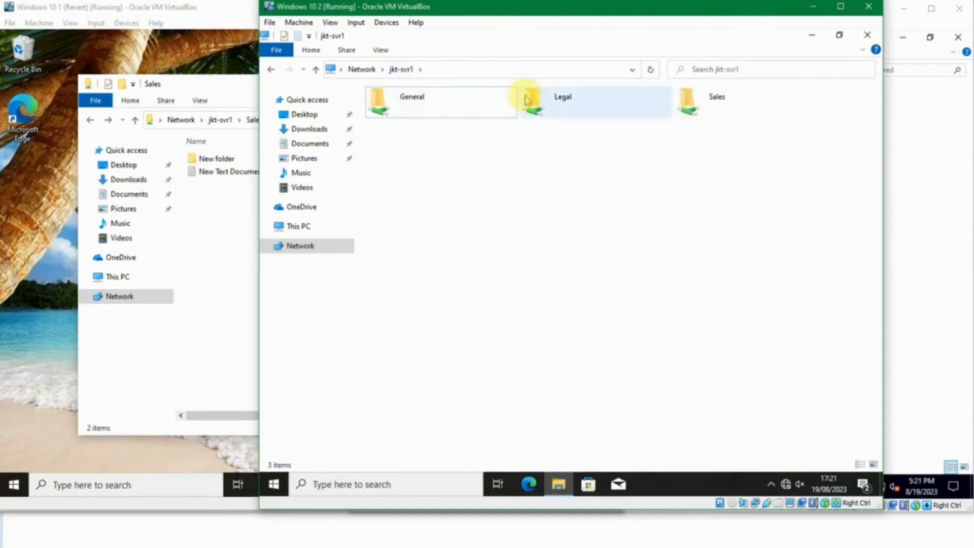
{"action": "double_click", "coordinate": [526, 96]}
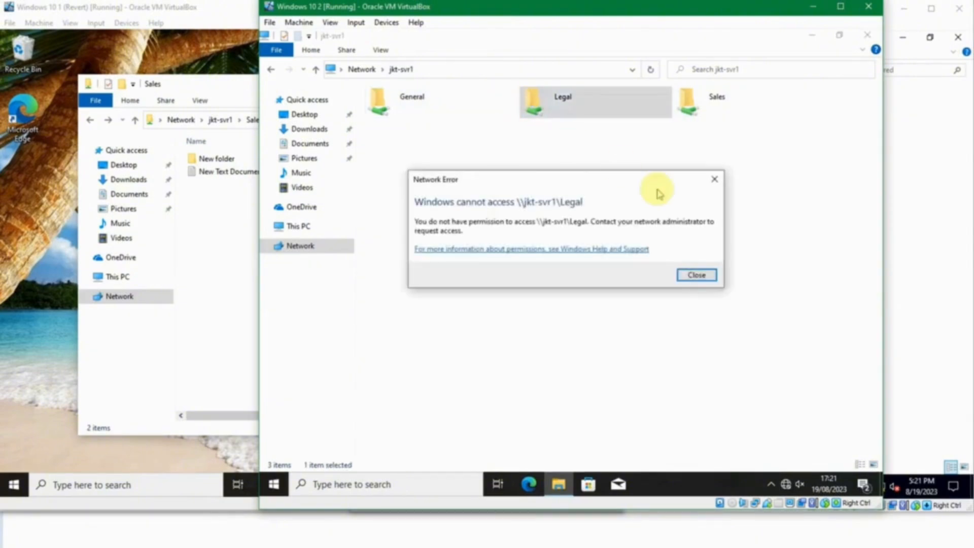
{"action": "left_click", "coordinate": [714, 179]}
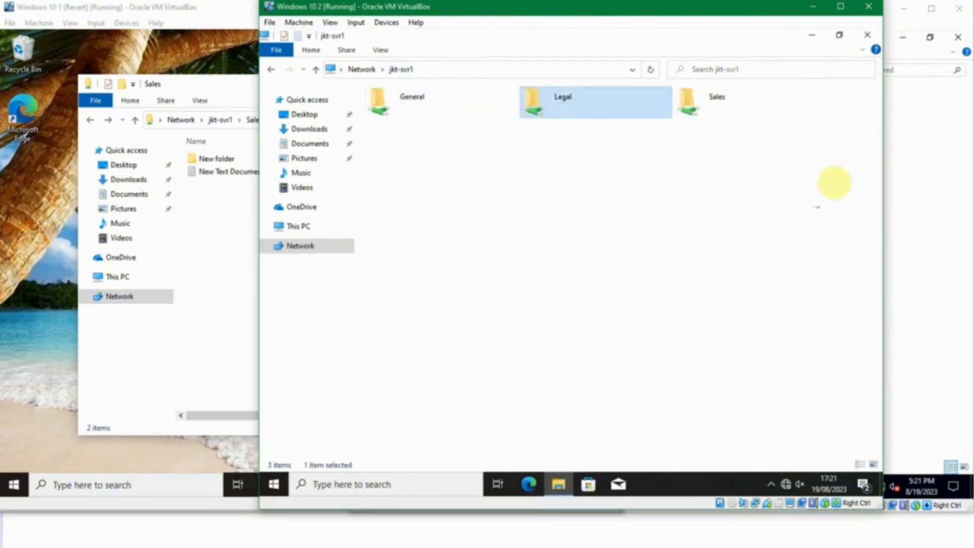
{"action": "double_click", "coordinate": [698, 102]}
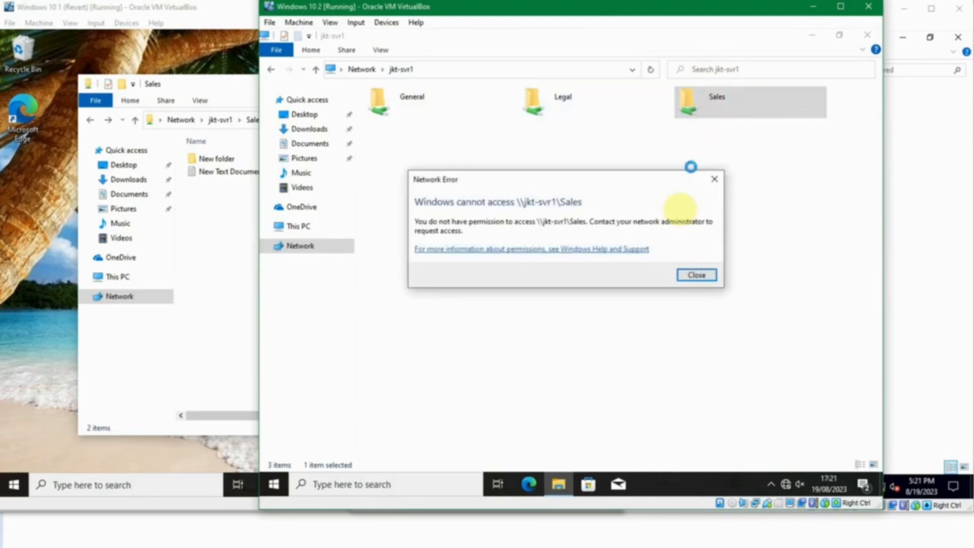
{"action": "left_click", "coordinate": [695, 275]}
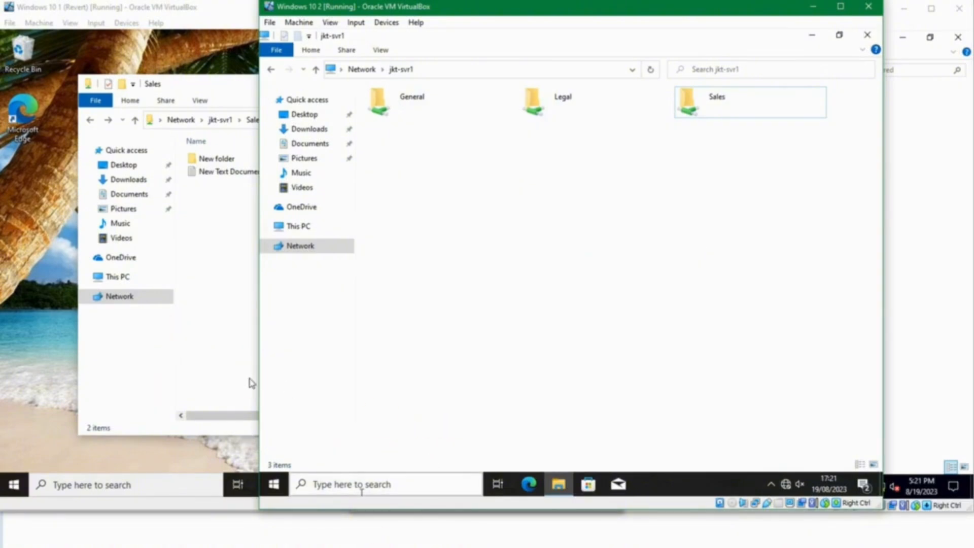
{"action": "mouse_move", "coordinate": [363, 545]}
{"action": "left_click", "coordinate": [355, 511]}
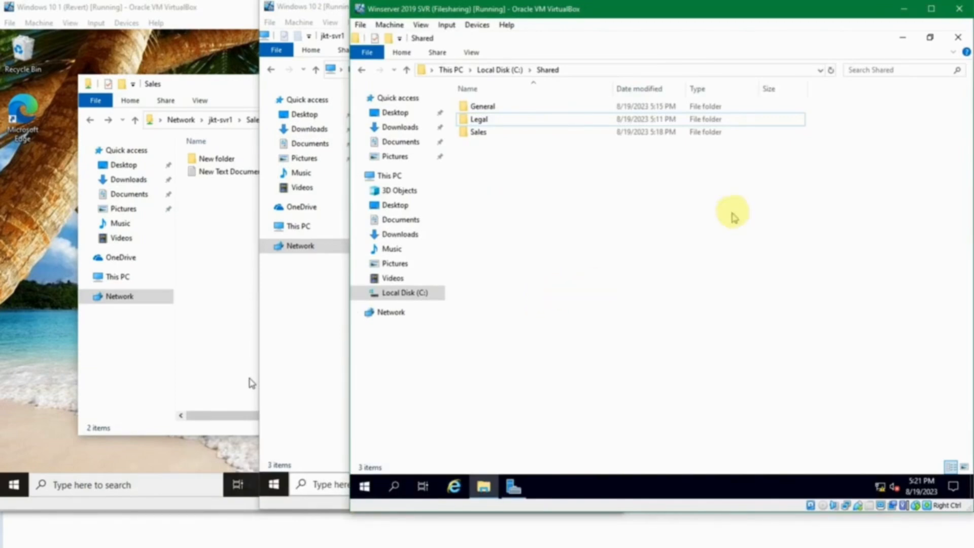
Step: Minimize the Shared folder window to reveal Server Manager and bring the domain controller VM forward
{"action": "left_click", "coordinate": [902, 41]}
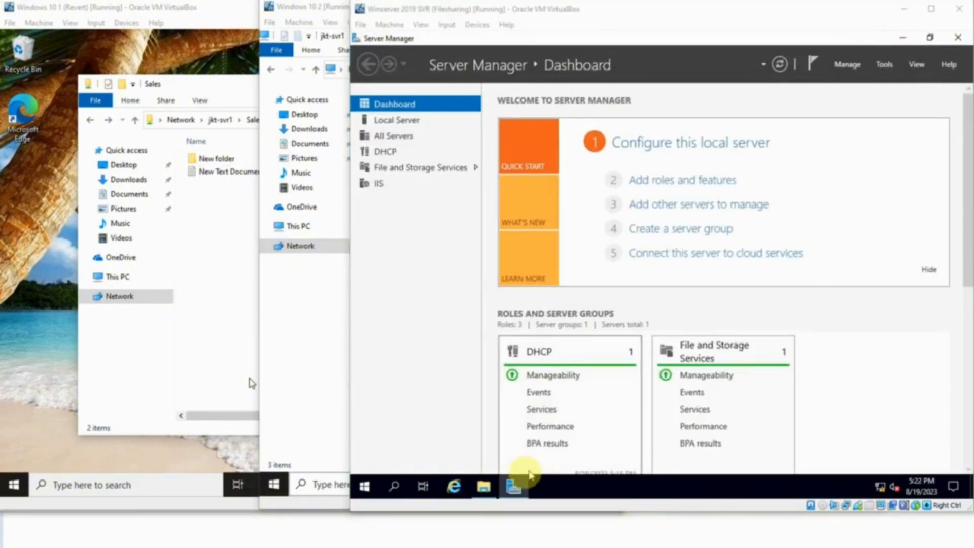
{"action": "left_click", "coordinate": [427, 517]}
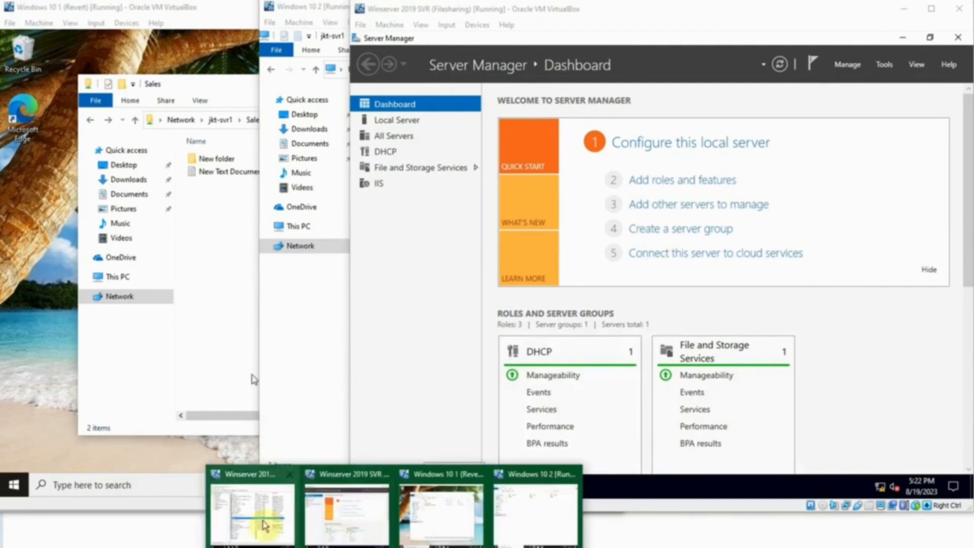
{"action": "left_click", "coordinate": [256, 515]}
Step: Review the Legal group's Members in its Properties, then close it
{"action": "double_click", "coordinate": [166, 272]}
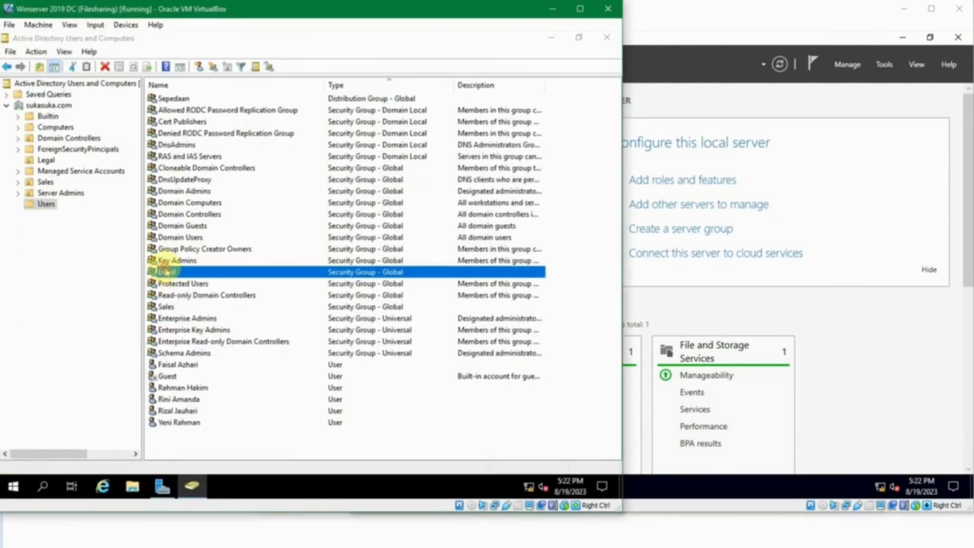
{"action": "left_click", "coordinate": [239, 143]}
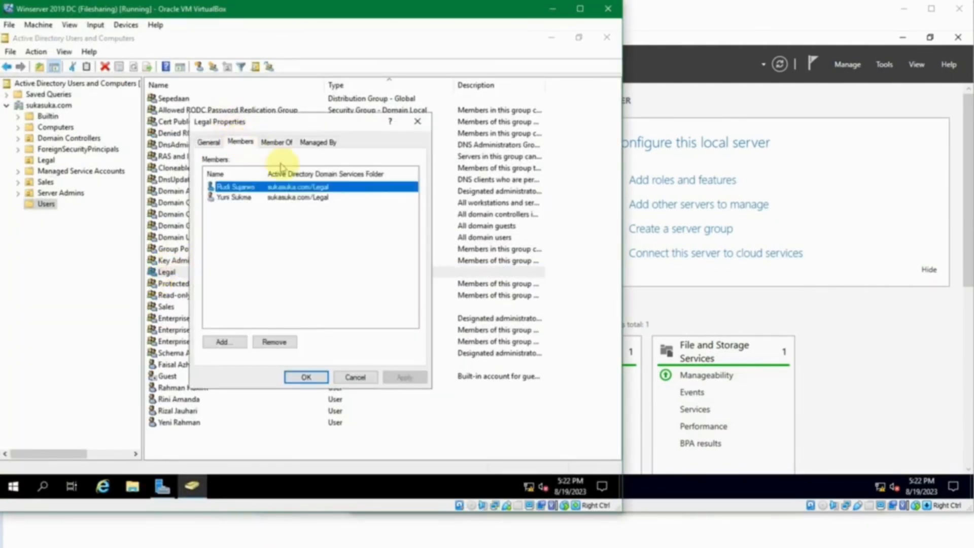
{"action": "key", "text": "Escape"}
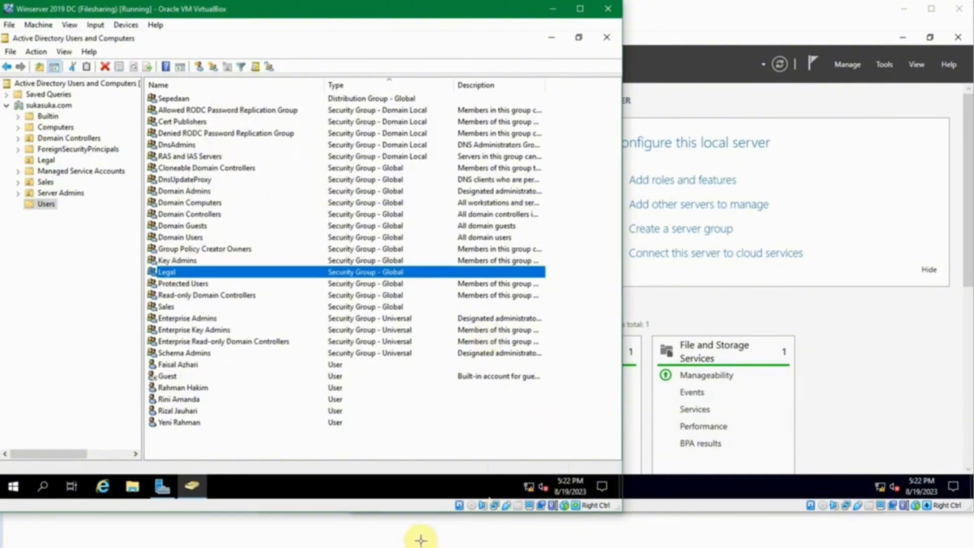
Step: On the second Windows 10 client, close the jkt-svr1 window and sign out
{"action": "left_click", "coordinate": [395, 547]}
{"action": "left_click", "coordinate": [533, 517]}
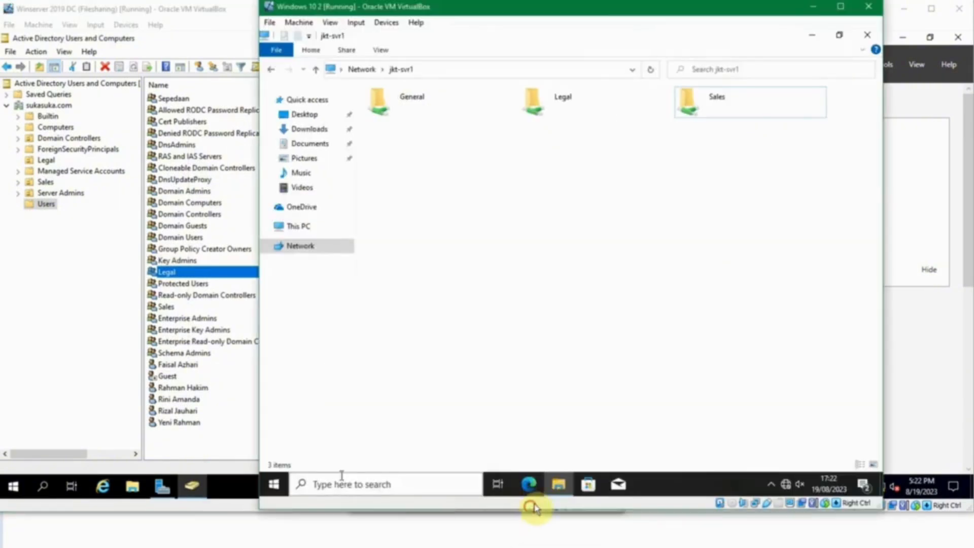
{"action": "left_click", "coordinate": [869, 35]}
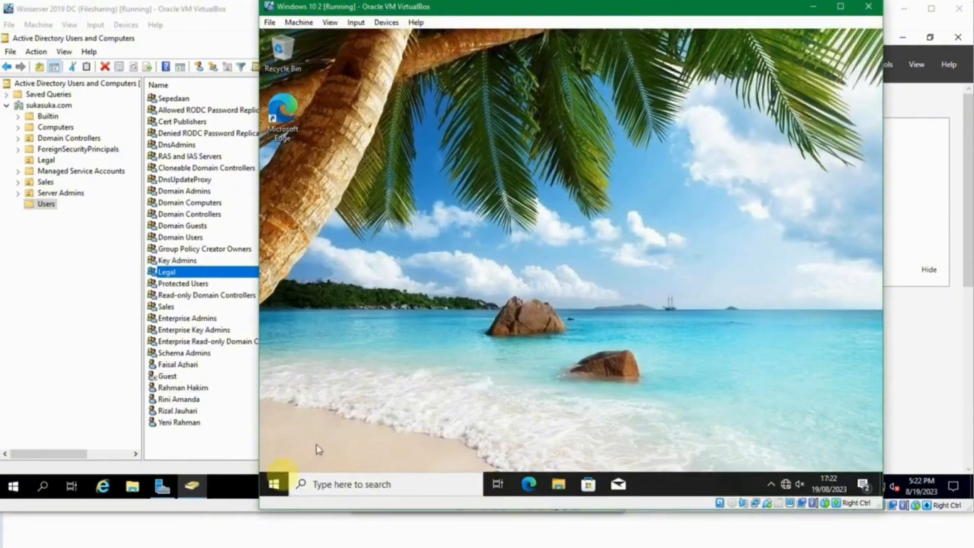
{"action": "right_click", "coordinate": [274, 484]}
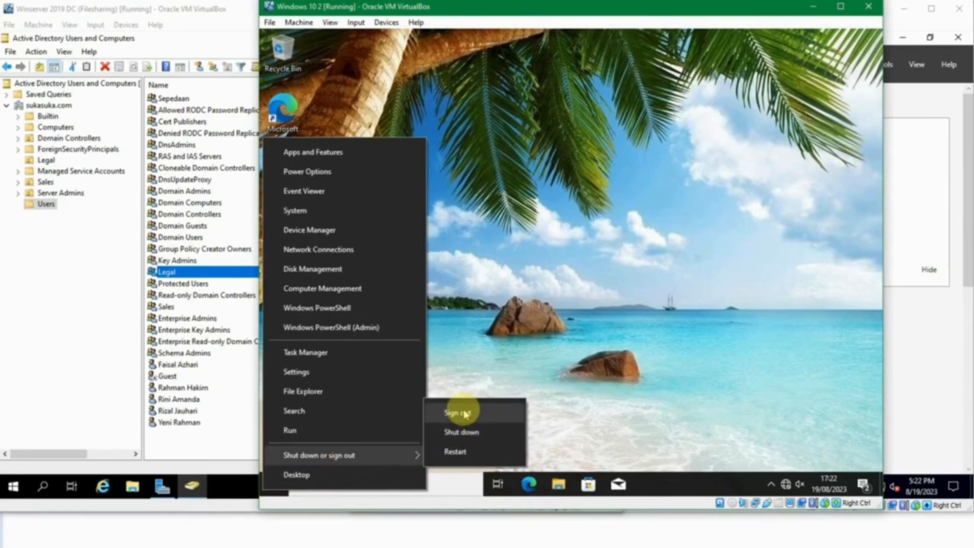
{"action": "left_click", "coordinate": [558, 487]}
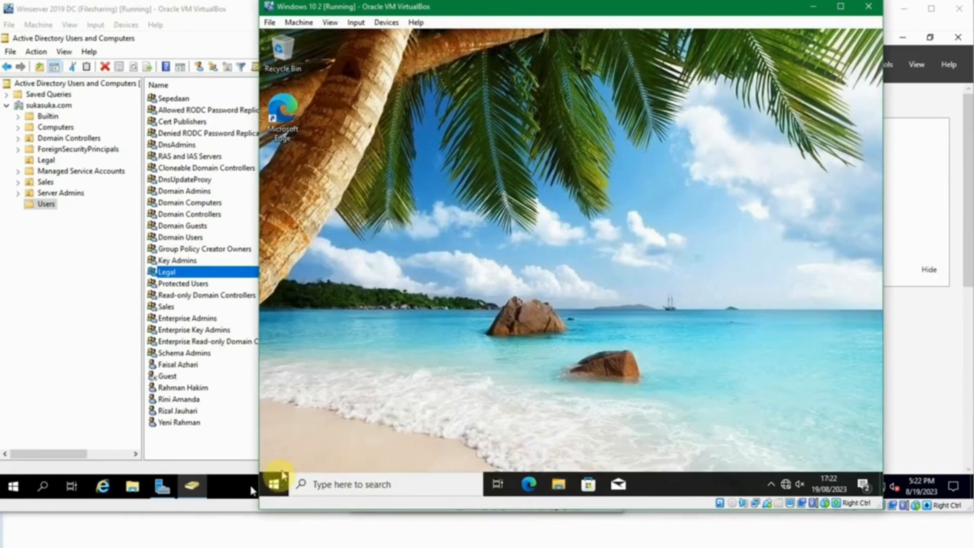
{"action": "right_click", "coordinate": [273, 485]}
{"action": "mouse_move", "coordinate": [345, 443]}
{"action": "left_click", "coordinate": [516, 403]}
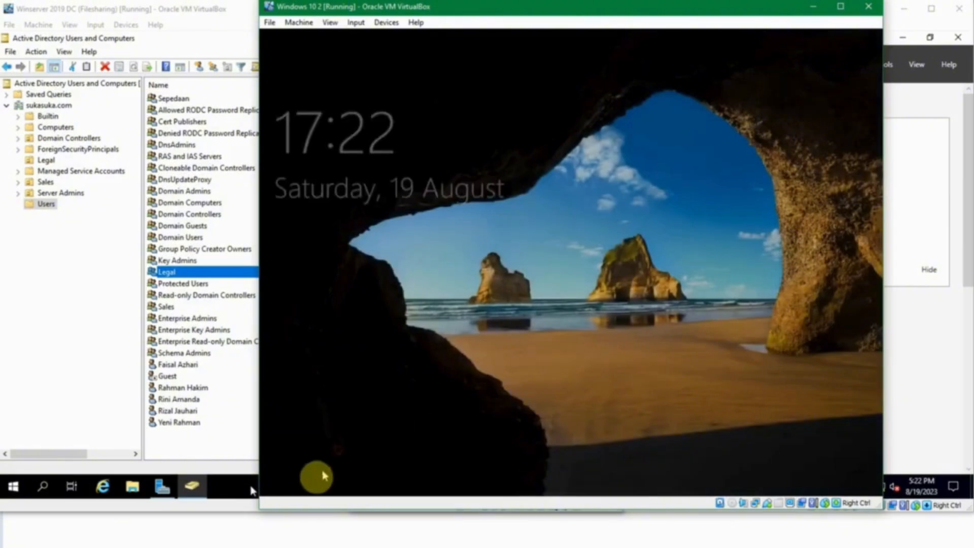
Step: Sign in as a different domain user through Other user, entering that account's password
{"action": "left_click", "coordinate": [310, 469]}
{"action": "left_click", "coordinate": [294, 459]}
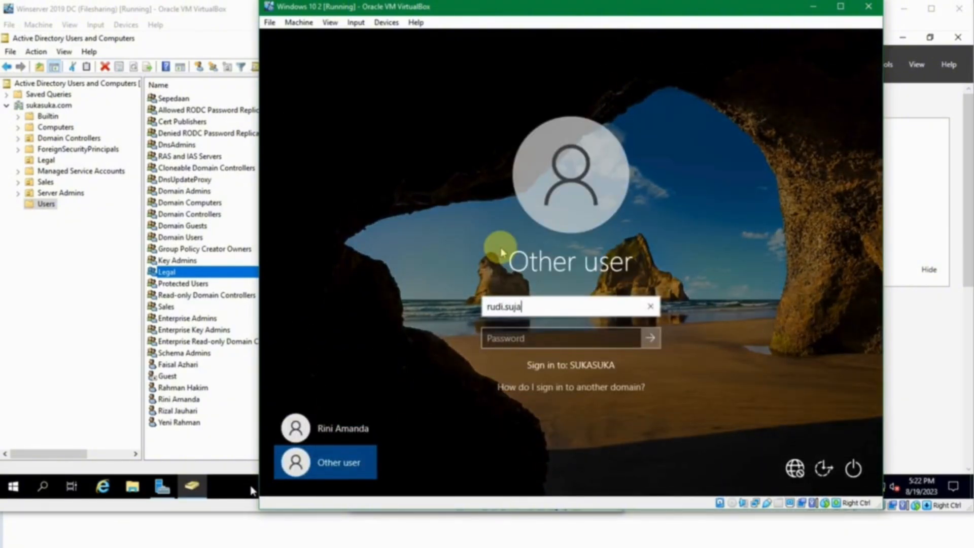
{"action": "key", "text": "Tab"}
{"action": "type", "text": "P"}
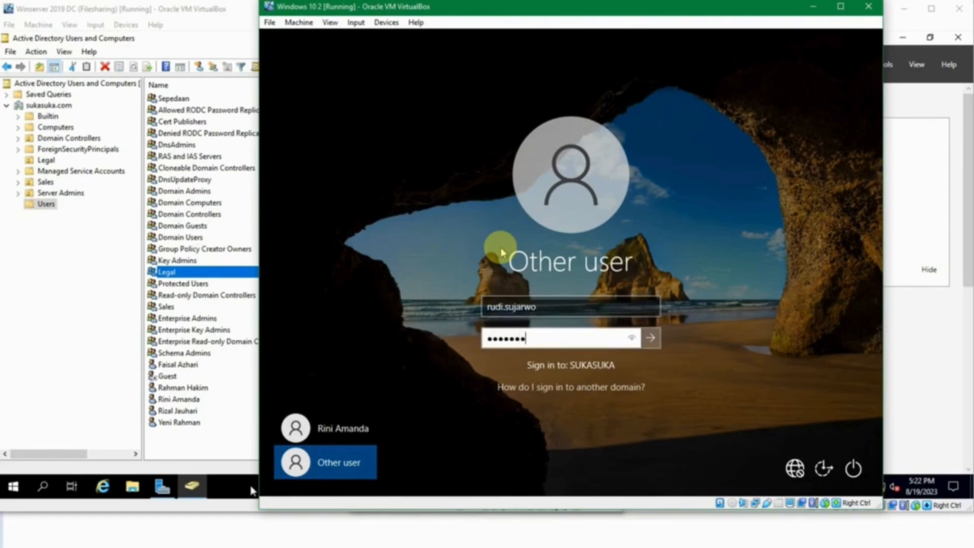
{"action": "key", "text": "Return"}
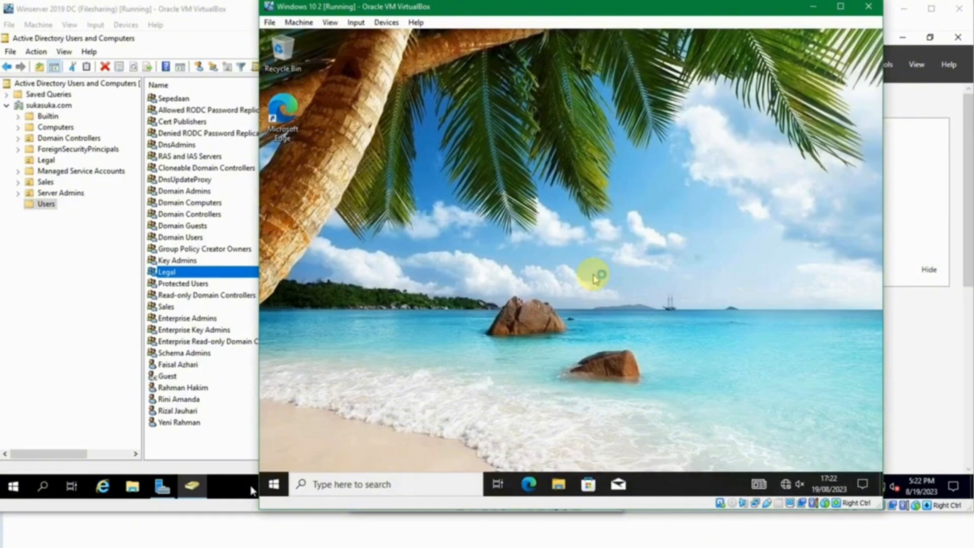
Step: Open the Legal share on \\jkt-svr1 via Run and create a New folder in it
{"action": "key", "text": "super+r"}
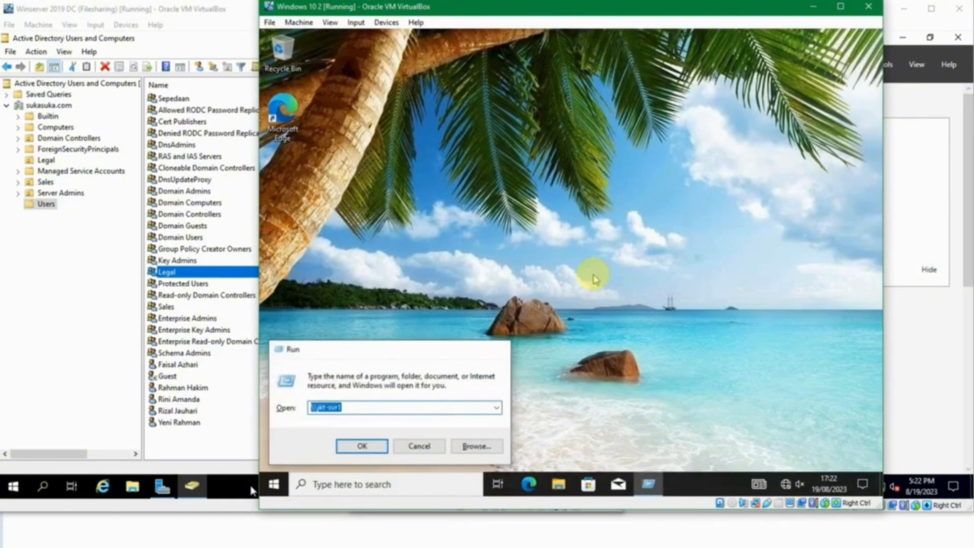
{"action": "key", "text": "Return"}
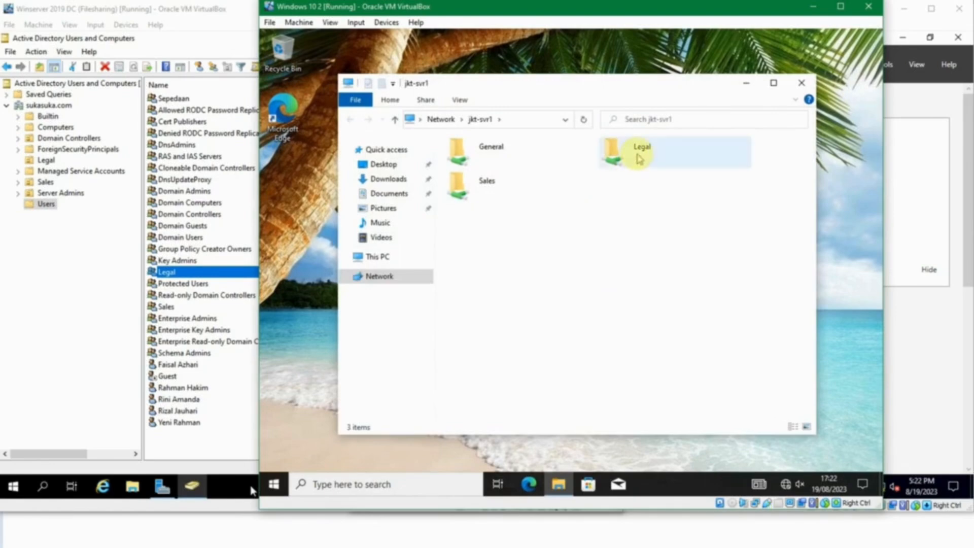
{"action": "double_click", "coordinate": [638, 158]}
{"action": "right_click", "coordinate": [526, 185]}
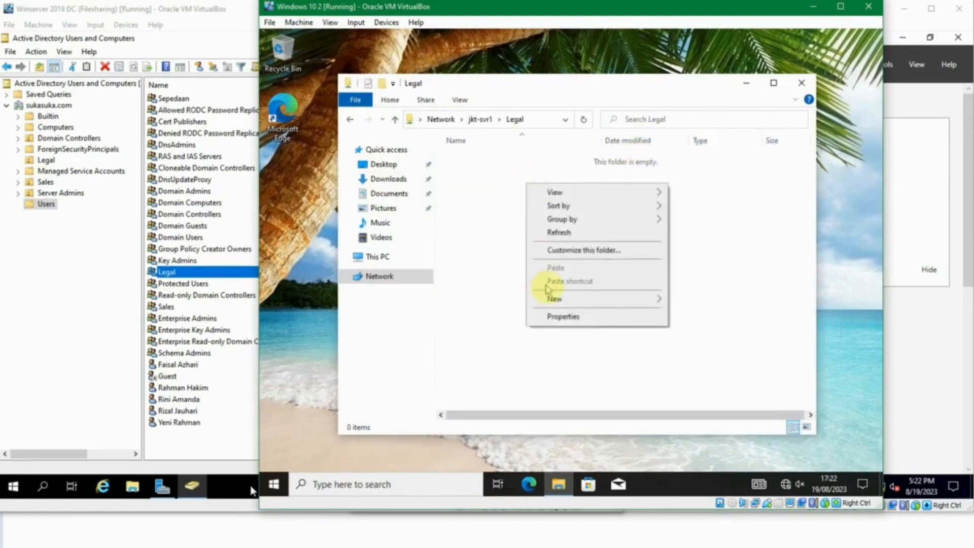
{"action": "mouse_move", "coordinate": [560, 299]}
{"action": "left_click", "coordinate": [679, 300]}
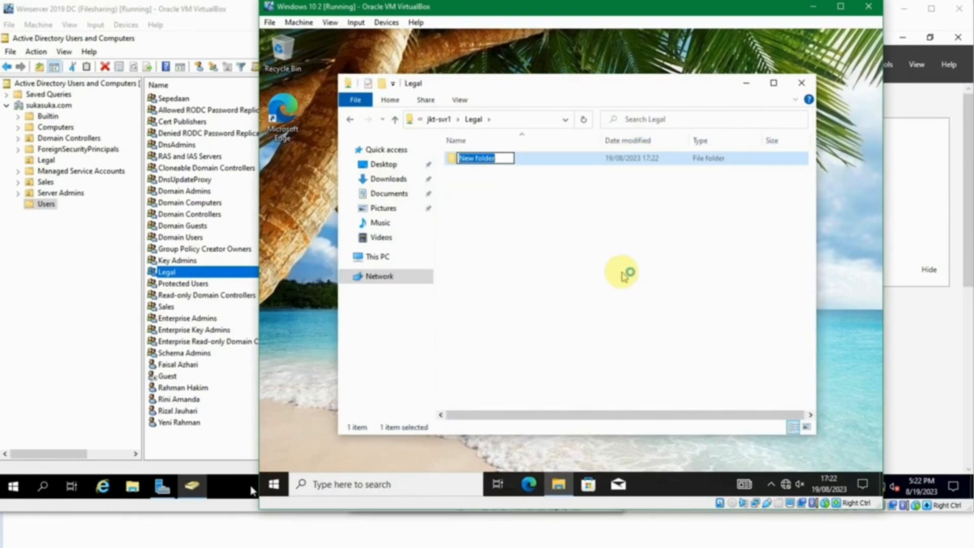
Step: Create a text document named 'test' in the Legal share
{"action": "right_click", "coordinate": [624, 273]}
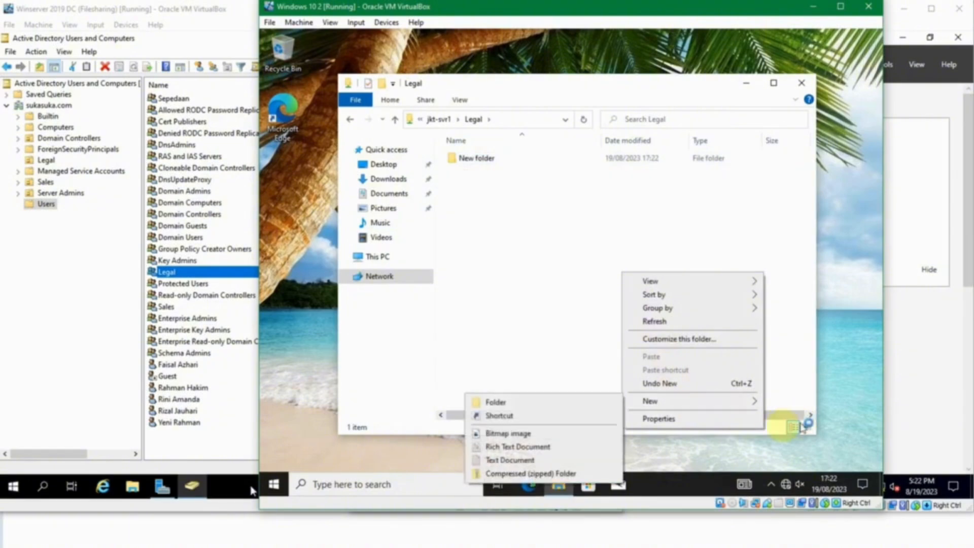
{"action": "mouse_move", "coordinate": [687, 399]}
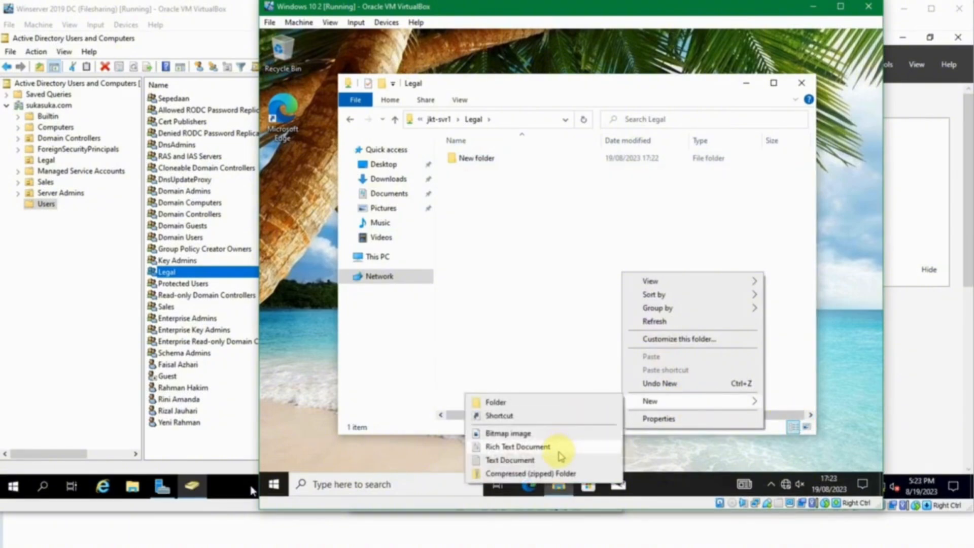
{"action": "left_click", "coordinate": [558, 459]}
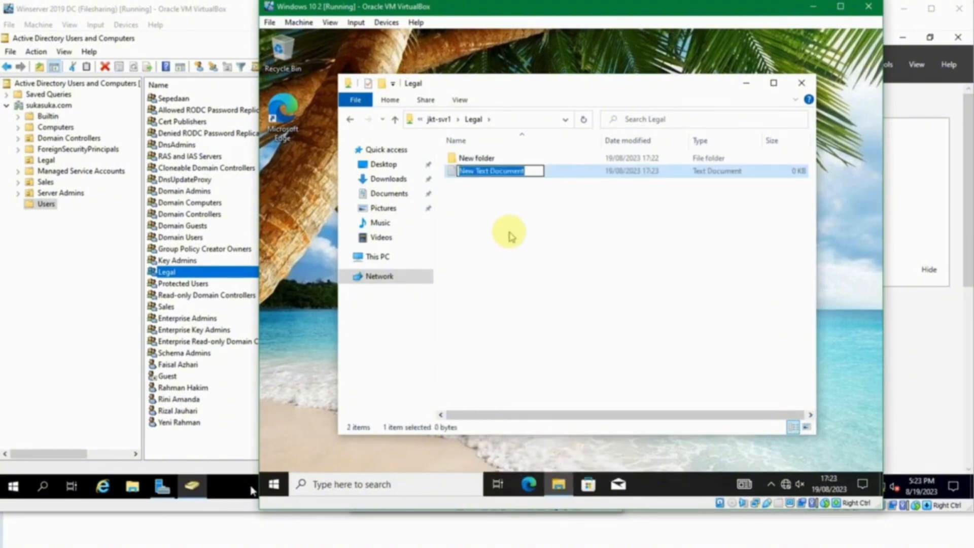
{"action": "type", "text": "test"}
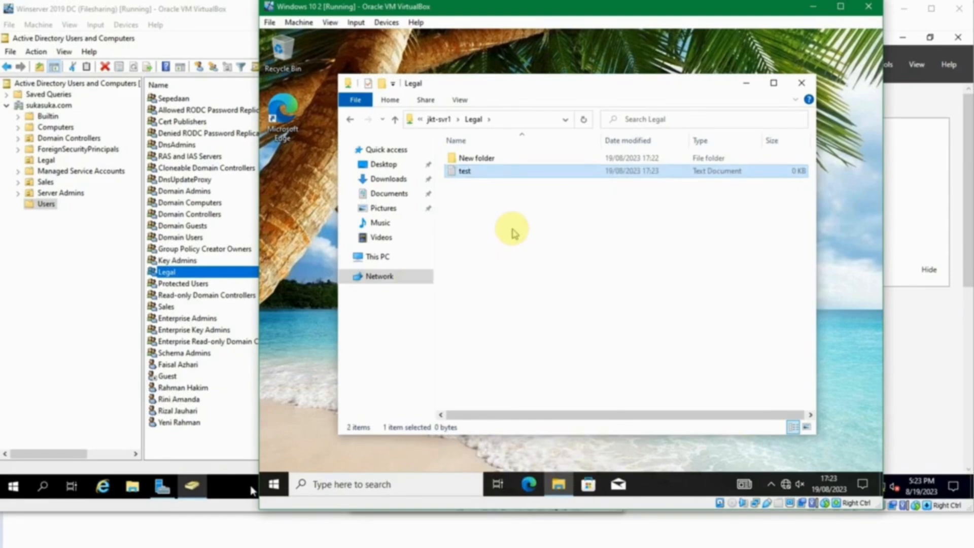
{"action": "left_click", "coordinate": [512, 233]}
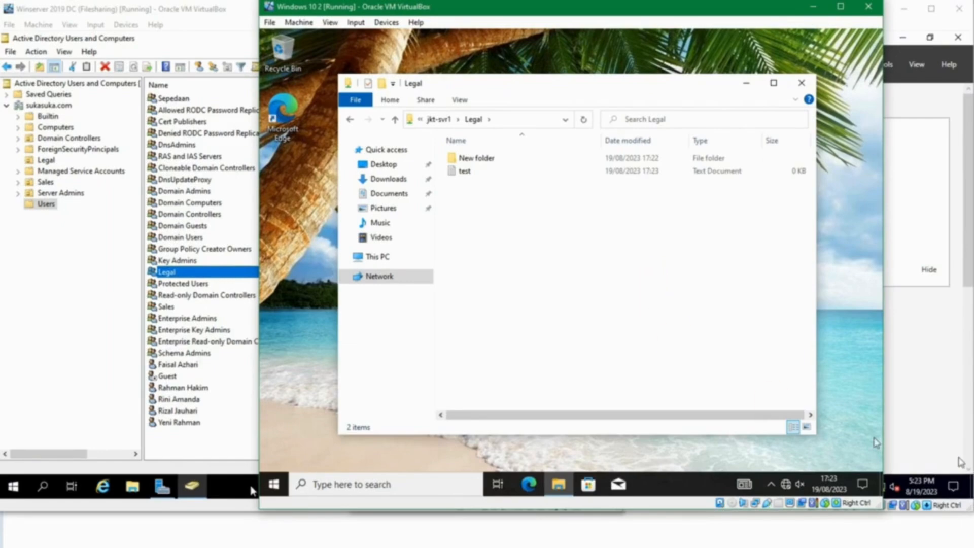
{"action": "left_click", "coordinate": [635, 327]}
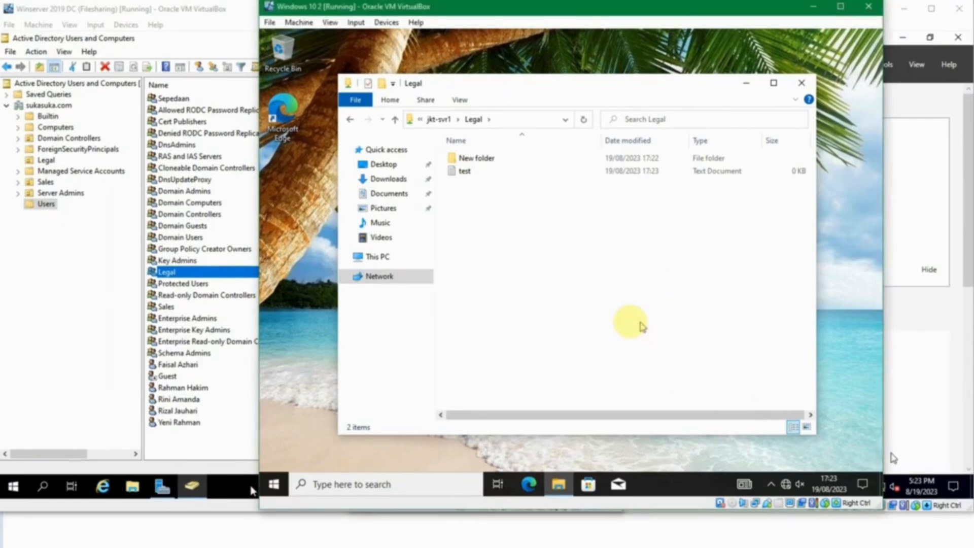
{"action": "left_click", "coordinate": [394, 255]}
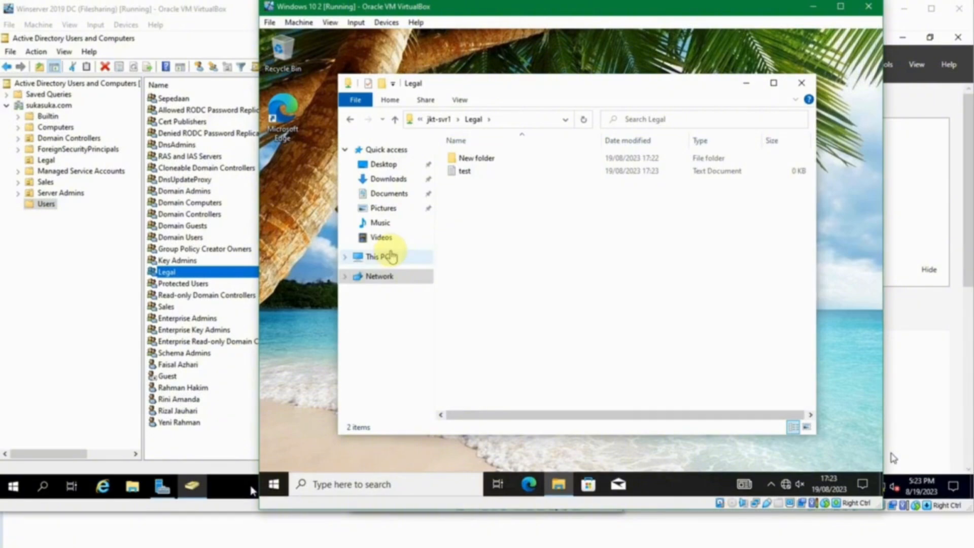
{"action": "left_click", "coordinate": [395, 547]}
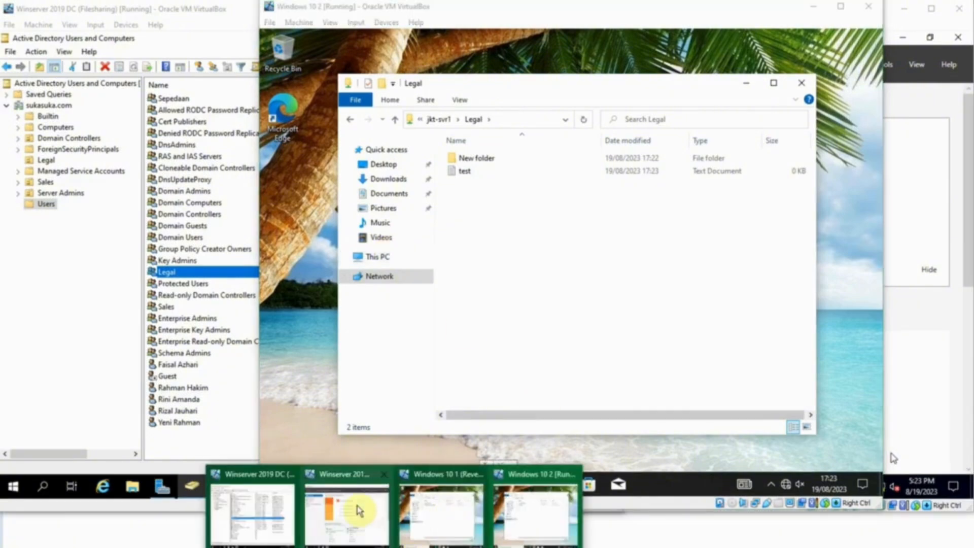
Step: On the file server, create a new folder named Bagi in C:\Shared
{"action": "left_click", "coordinate": [358, 510]}
{"action": "left_click", "coordinate": [487, 486]}
{"action": "left_click", "coordinate": [508, 186]}
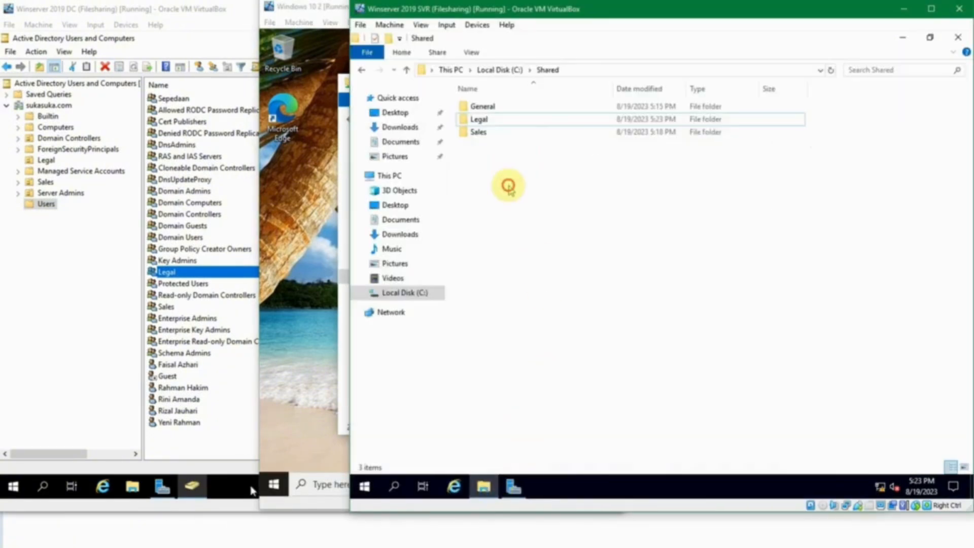
{"action": "right_click", "coordinate": [512, 167]}
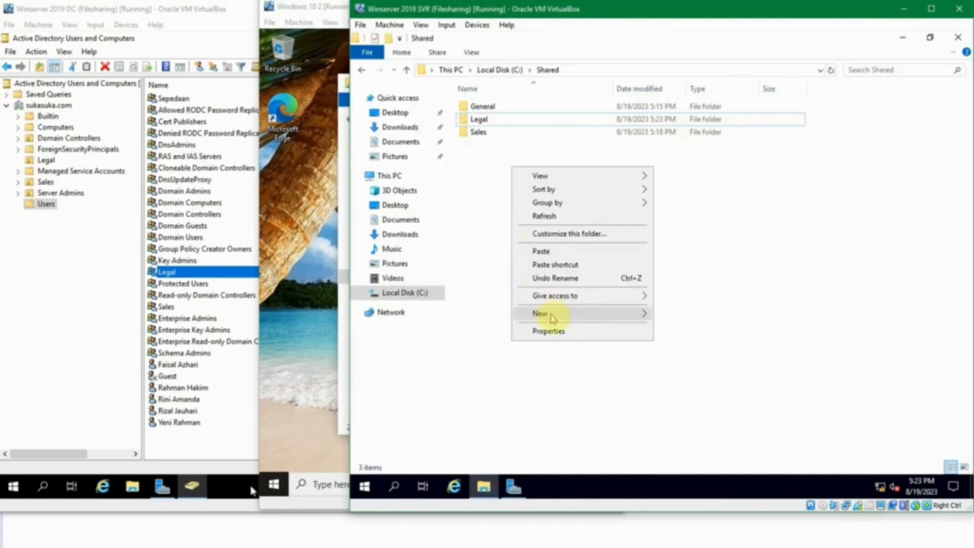
{"action": "mouse_move", "coordinate": [562, 322]}
{"action": "left_click", "coordinate": [686, 314]}
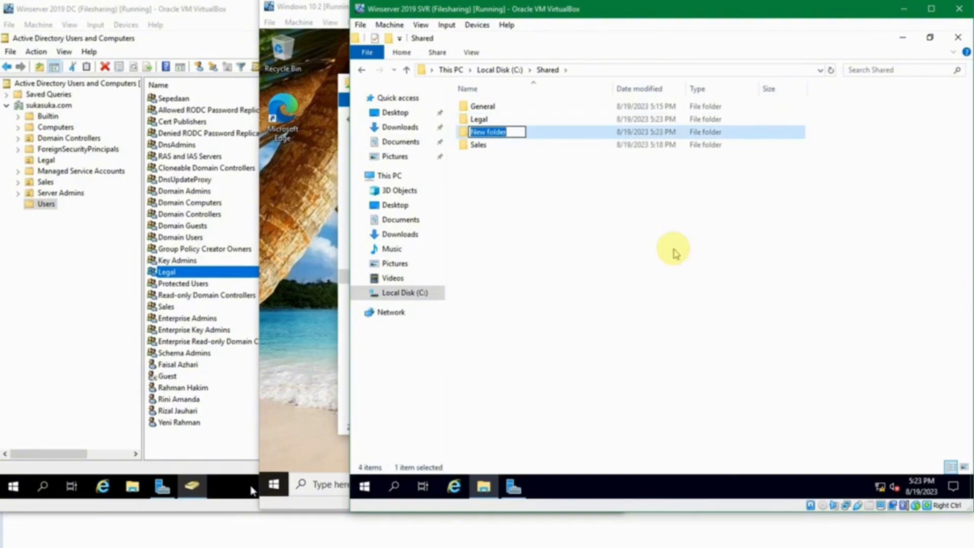
{"action": "type", "text": "Bagi"}
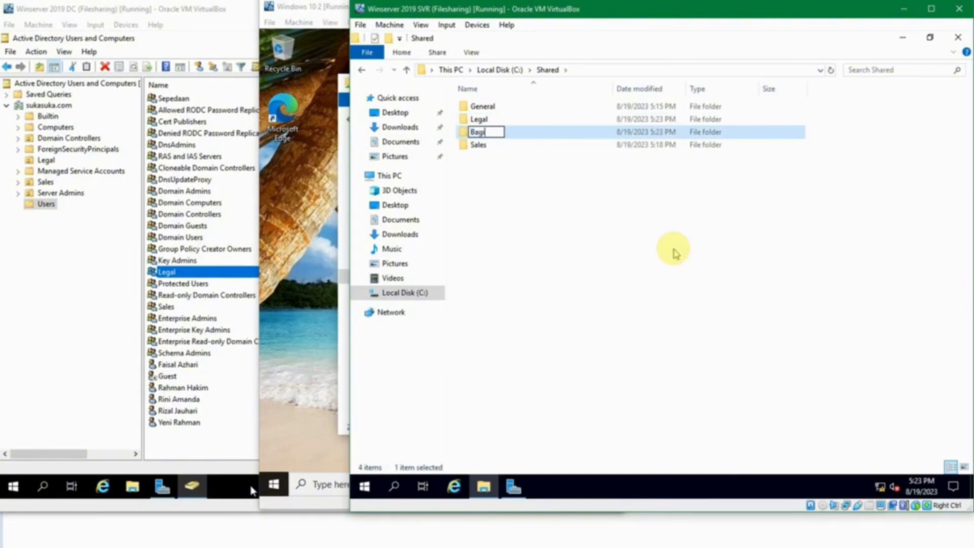
{"action": "key", "text": "Return"}
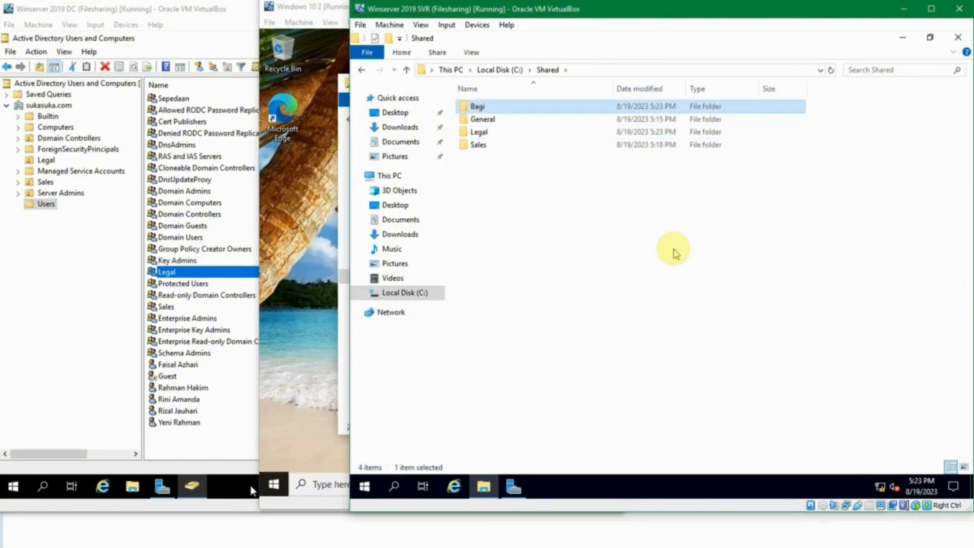
Step: Share Bagi through Advanced Sharing and remove Everyone from its share permissions
{"action": "key", "text": "alt+Return"}
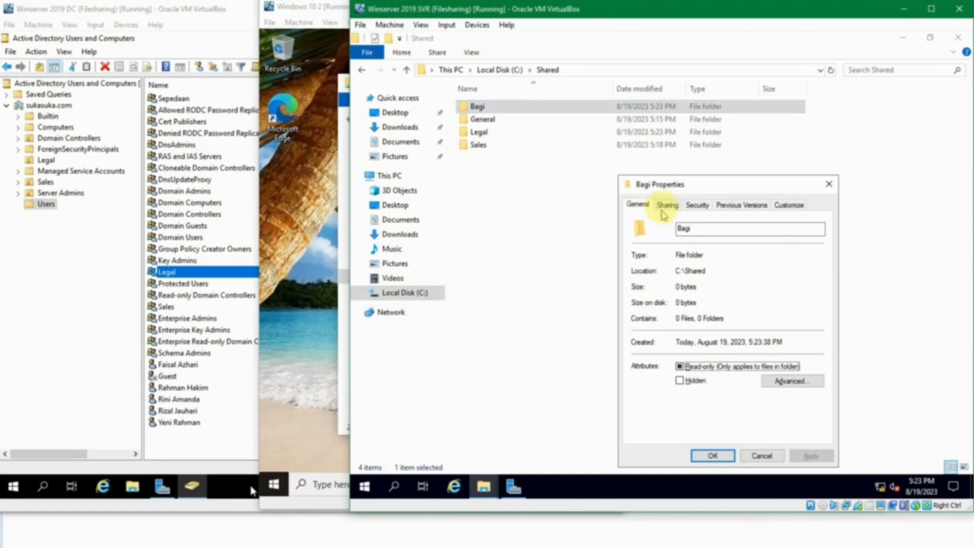
{"action": "left_click", "coordinate": [664, 205]}
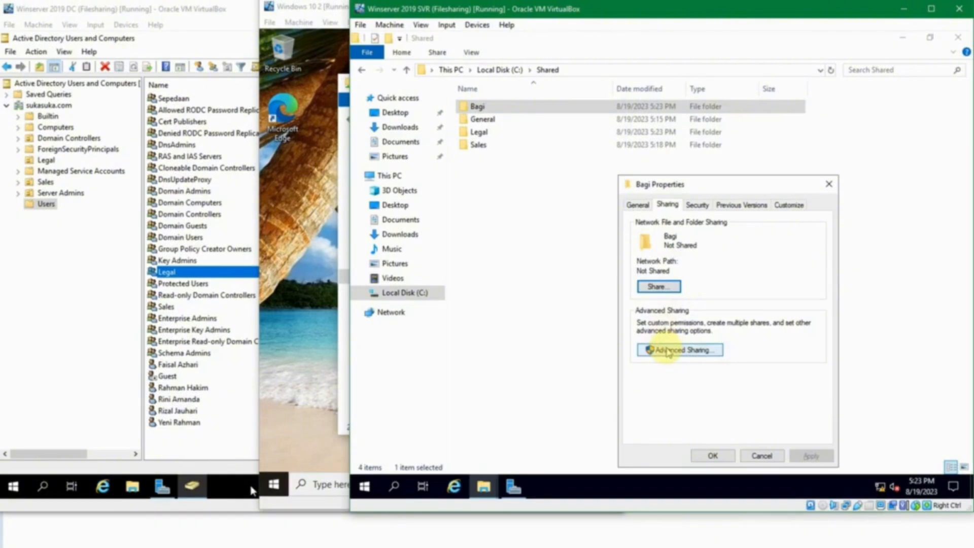
{"action": "left_click", "coordinate": [667, 351]}
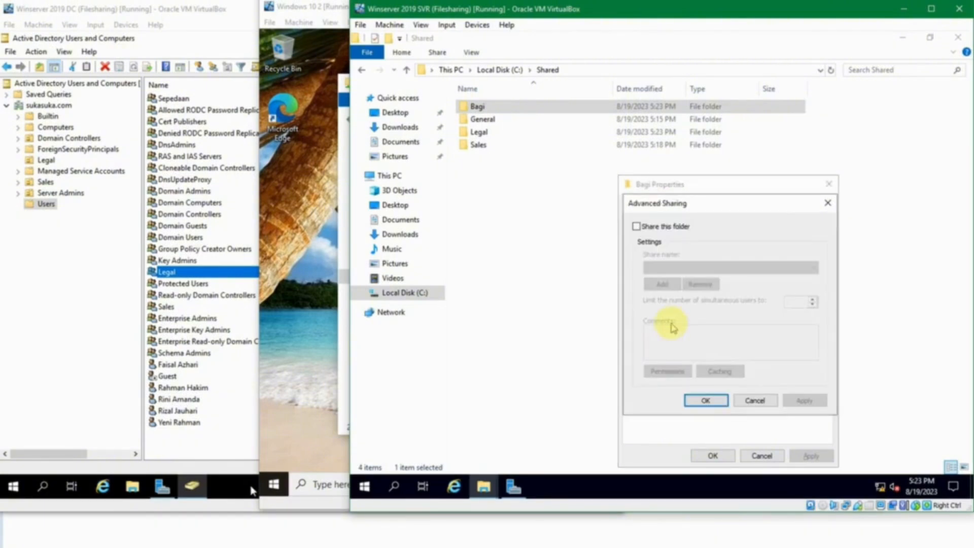
{"action": "left_click", "coordinate": [659, 227]}
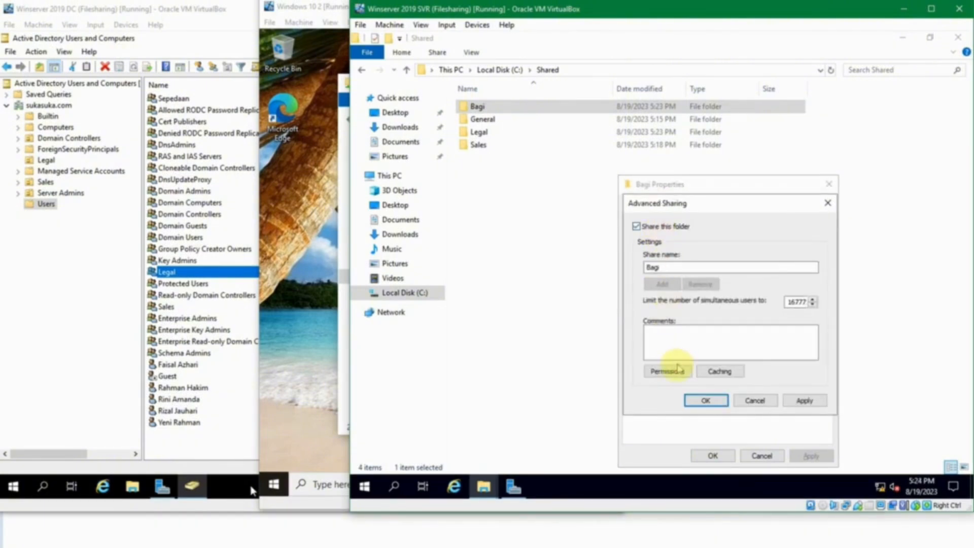
{"action": "left_click", "coordinate": [667, 371]}
{"action": "left_click", "coordinate": [812, 315]}
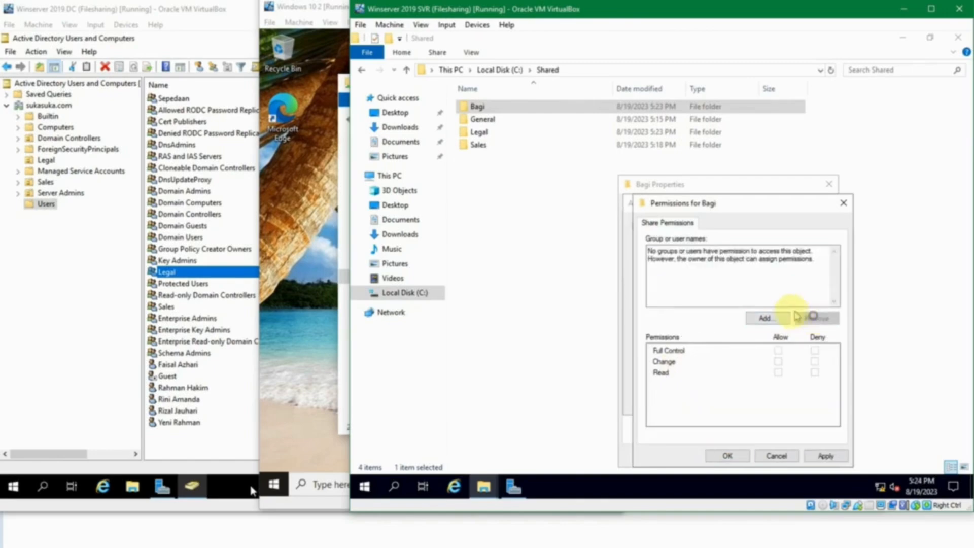
Step: Add two domain users to Bagi's share permissions with Read allowed, and apply
{"action": "left_click", "coordinate": [775, 317]}
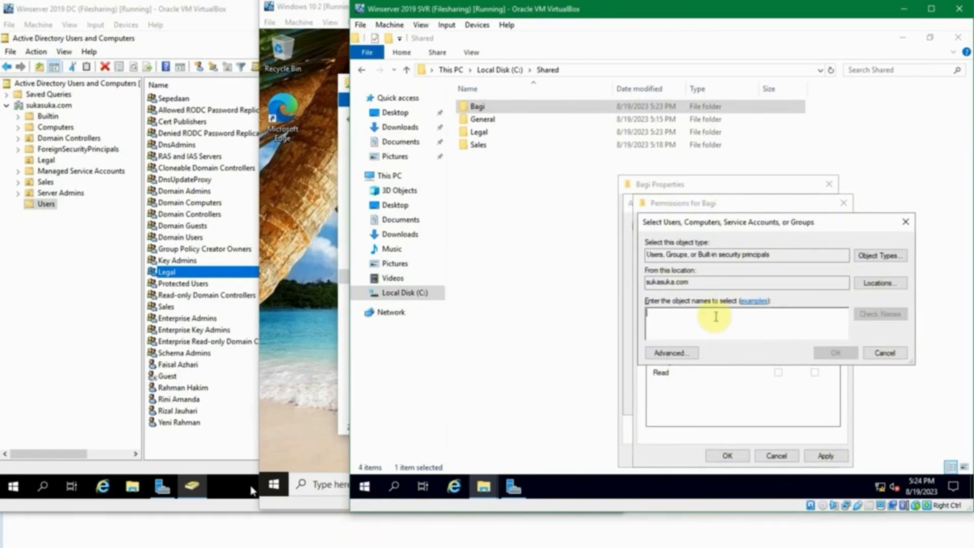
{"action": "type", "text": "bambang"}
{"action": "key", "text": "ctrl+k"}
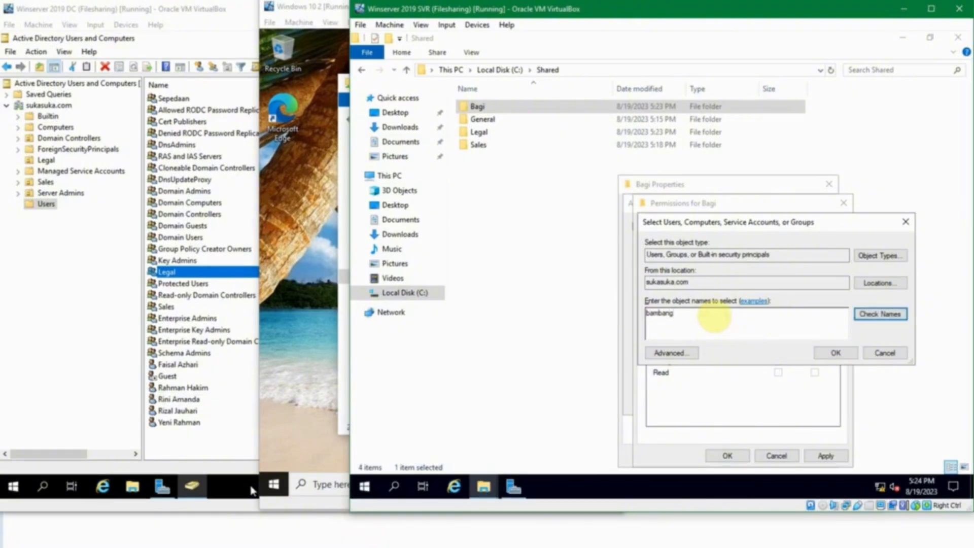
{"action": "left_click", "coordinate": [820, 351]}
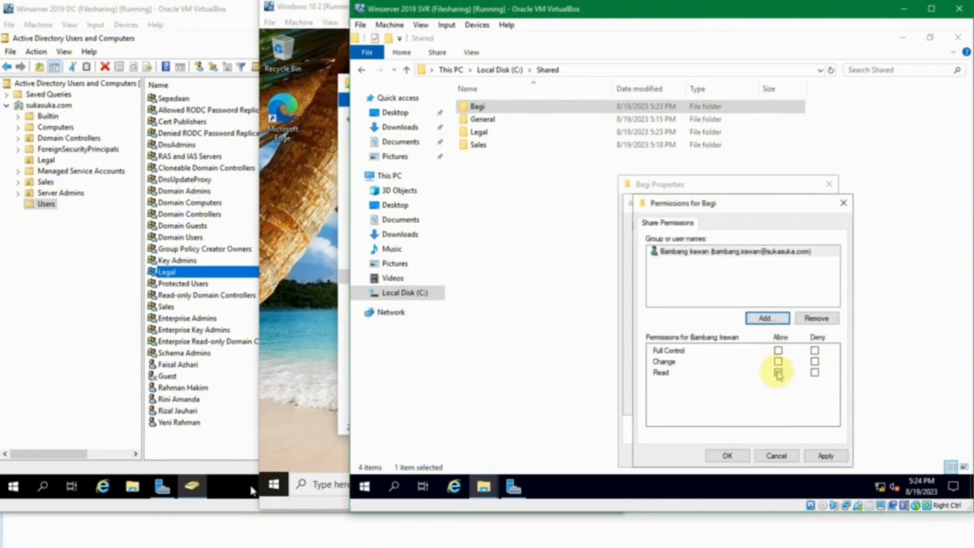
{"action": "left_click", "coordinate": [764, 318]}
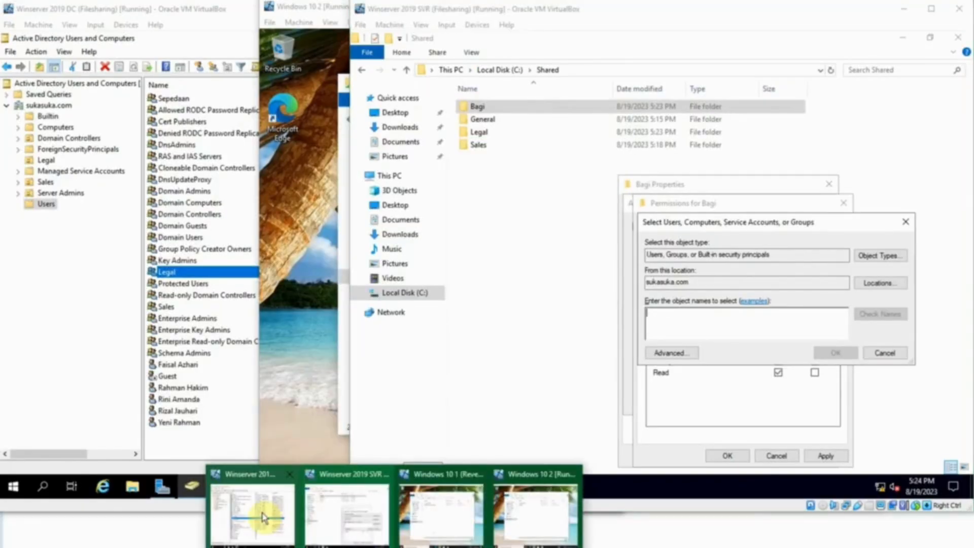
{"action": "left_click", "coordinate": [253, 500]}
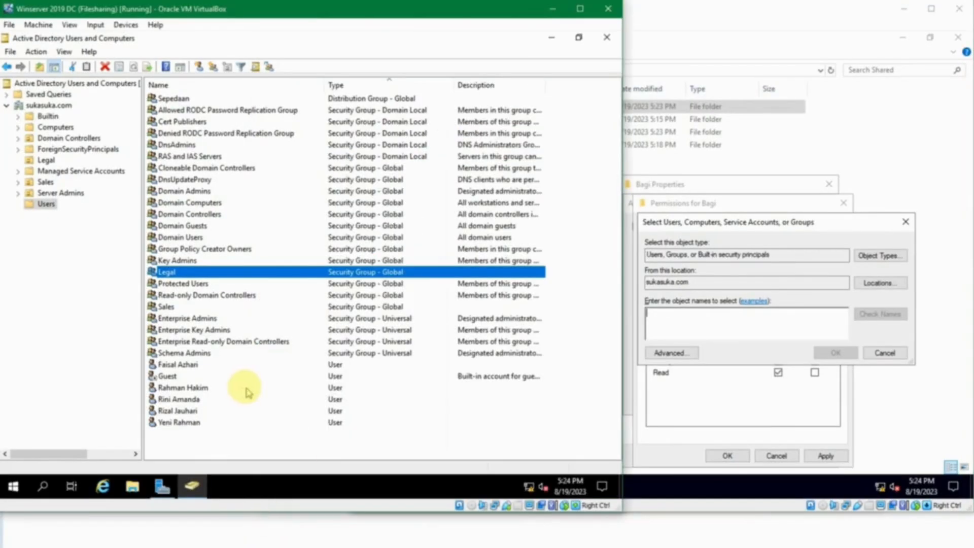
{"action": "left_click", "coordinate": [192, 399]}
{"action": "left_click", "coordinate": [752, 328]}
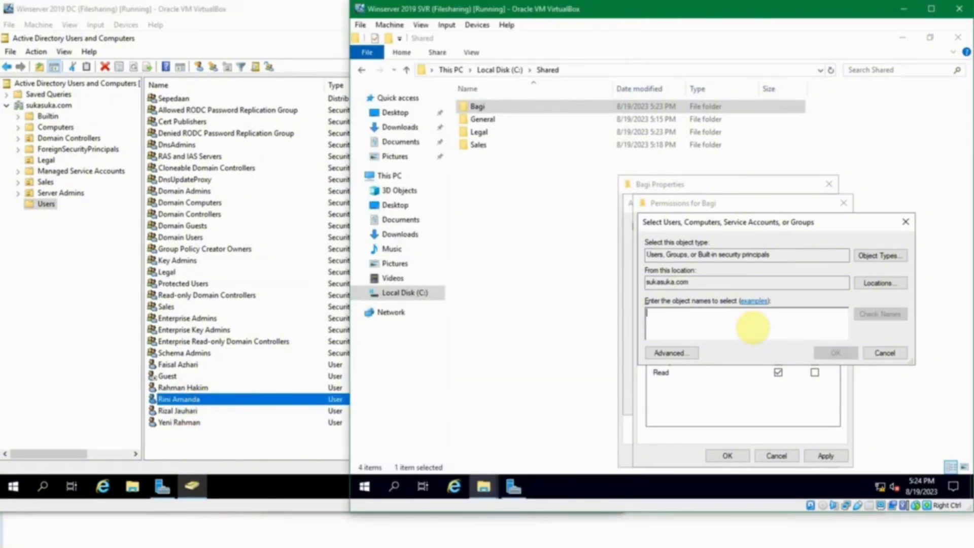
{"action": "type", "text": "rini"}
{"action": "key", "text": "ctrl+k"}
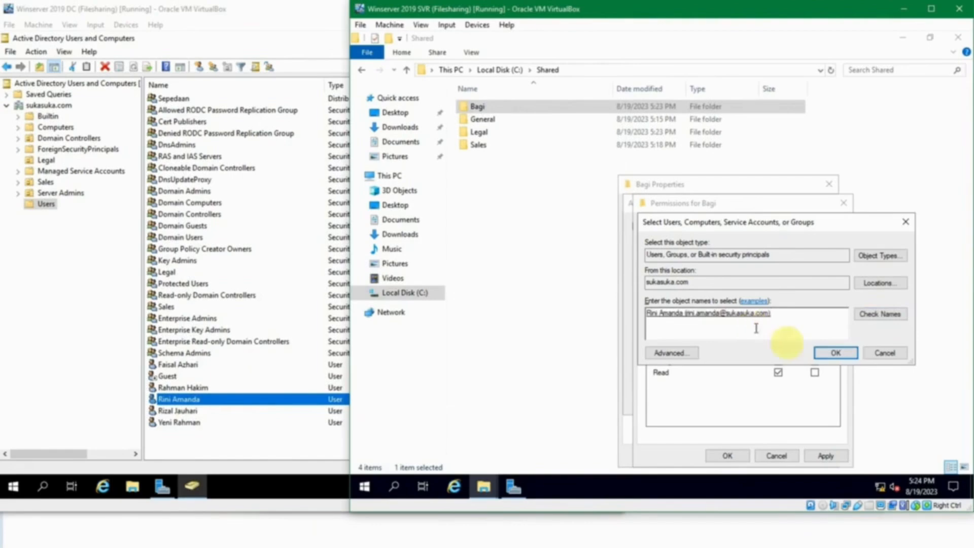
{"action": "left_click", "coordinate": [828, 351]}
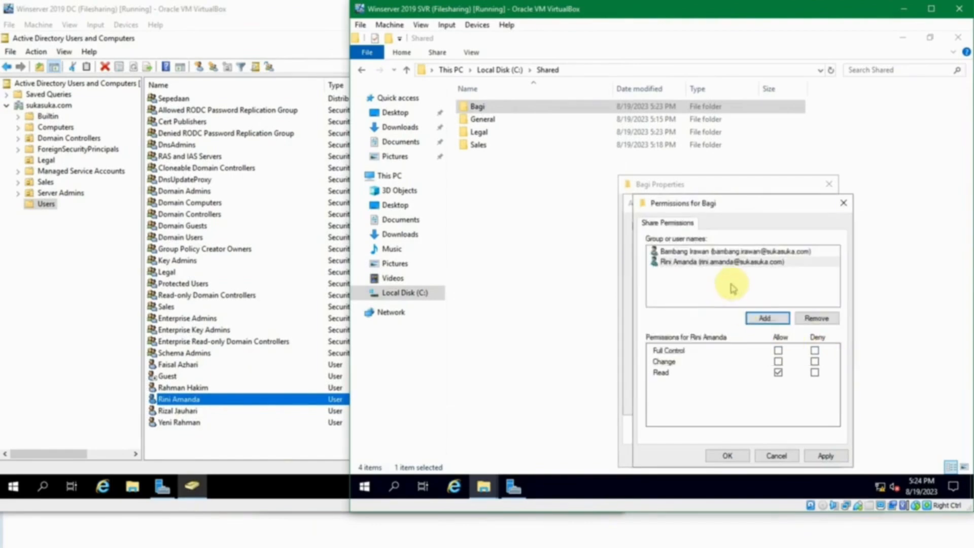
{"action": "left_click", "coordinate": [738, 455]}
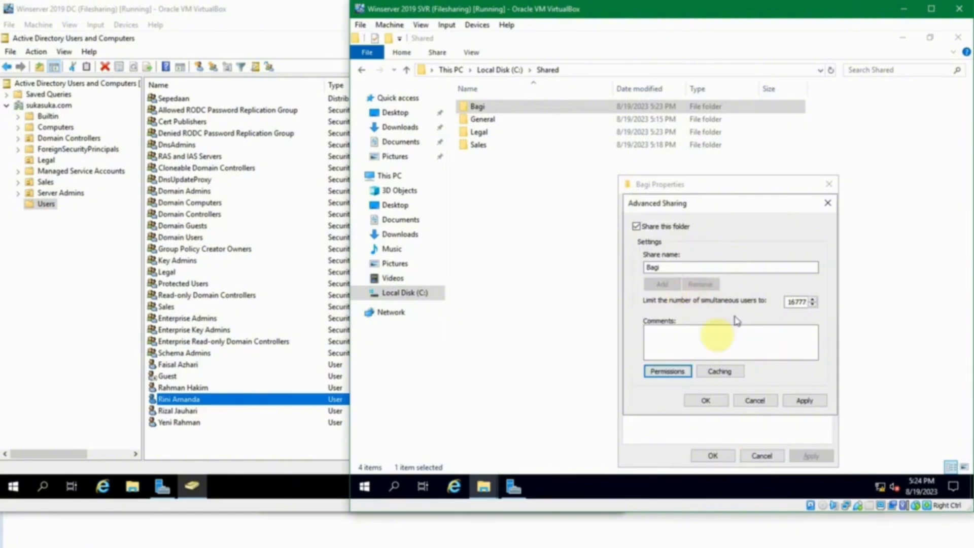
Step: Add two domain users to the Bagi folder's NTFS security permissions and apply
{"action": "left_click", "coordinate": [700, 400]}
{"action": "left_click", "coordinate": [696, 205]}
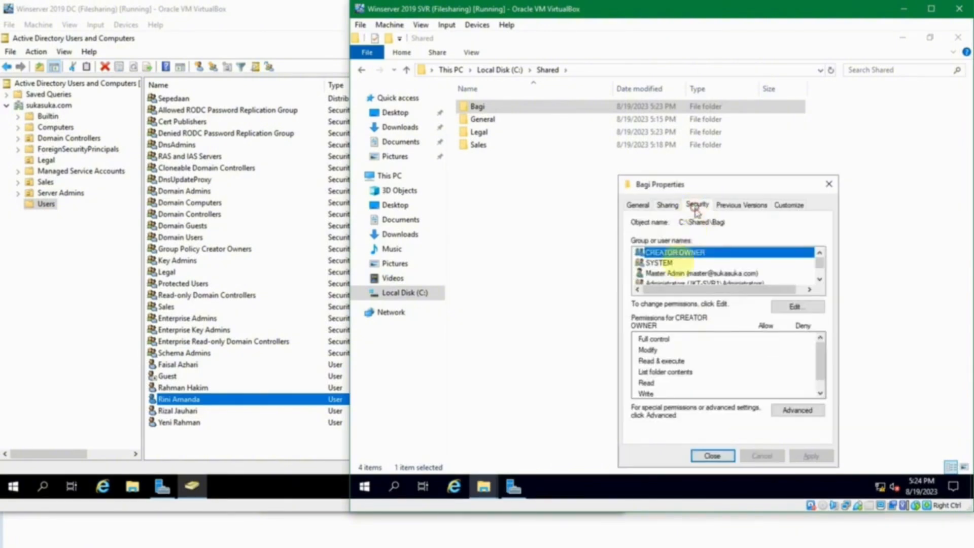
{"action": "left_click", "coordinate": [795, 306]}
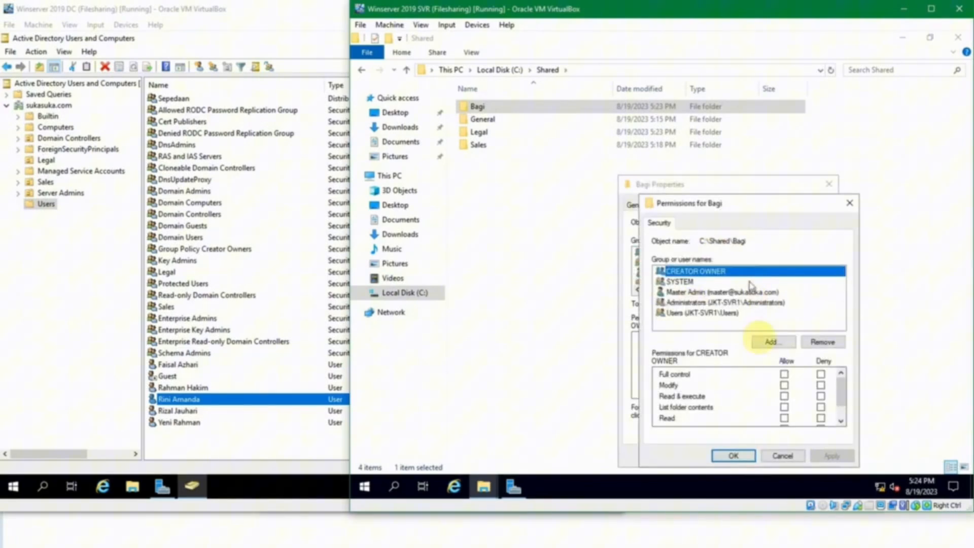
{"action": "left_click", "coordinate": [772, 343]}
{"action": "type", "text": "bari"}
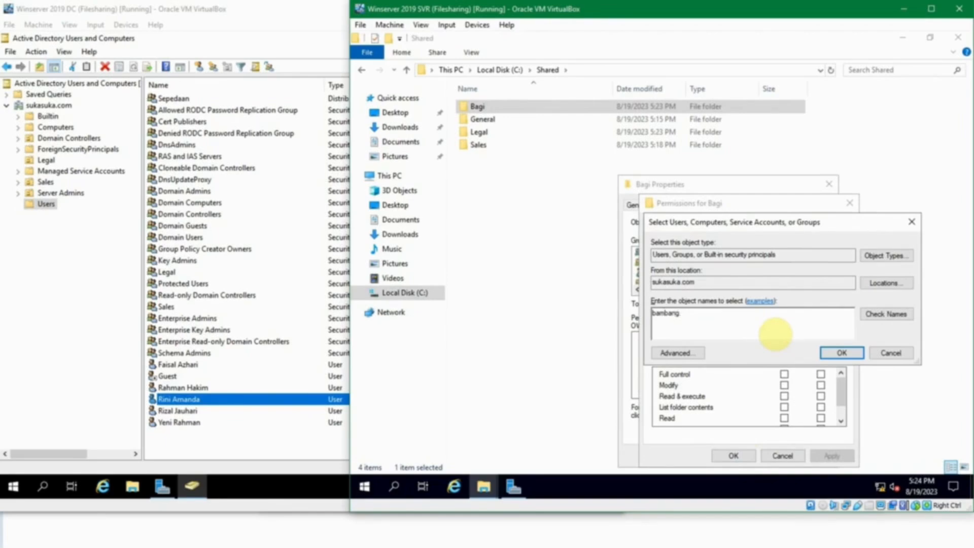
{"action": "key", "text": "alt+k"}
{"action": "type", "text": ";r"}
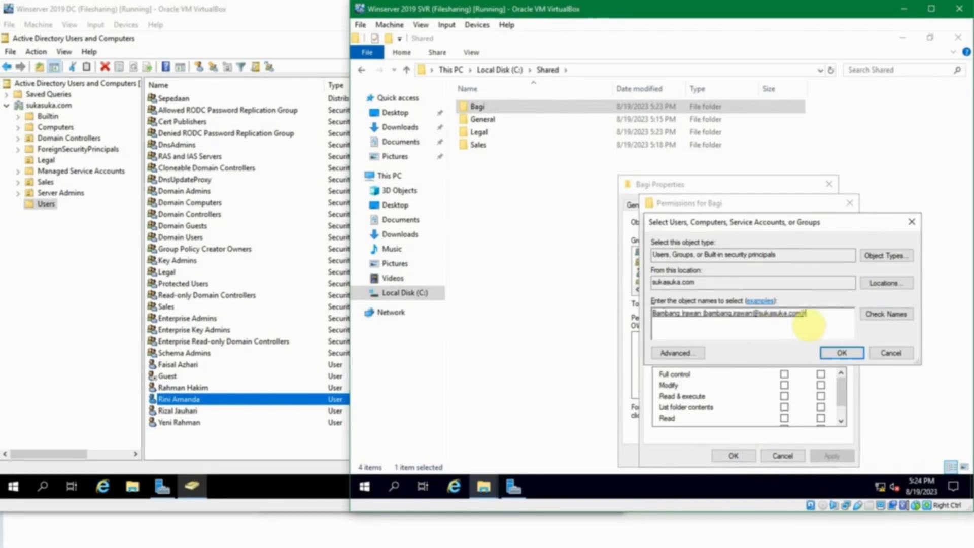
{"action": "type", "text": "ini"}
{"action": "key", "text": "Tab"}
{"action": "key", "text": "Return"}
{"action": "left_click", "coordinate": [829, 349]}
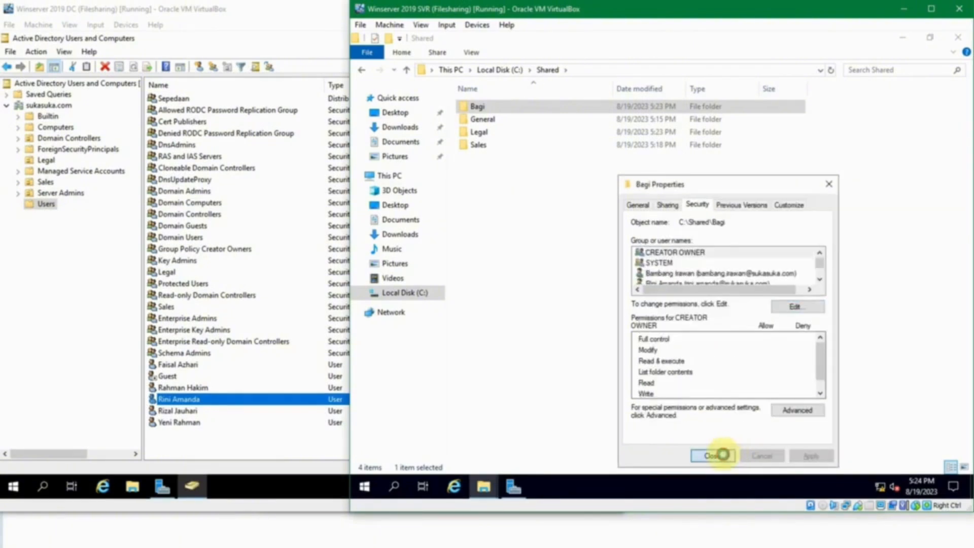
Step: Close the Bagi folder properties and bring up the server's Start menu
{"action": "left_click", "coordinate": [733, 457]}
{"action": "left_click", "coordinate": [580, 311]}
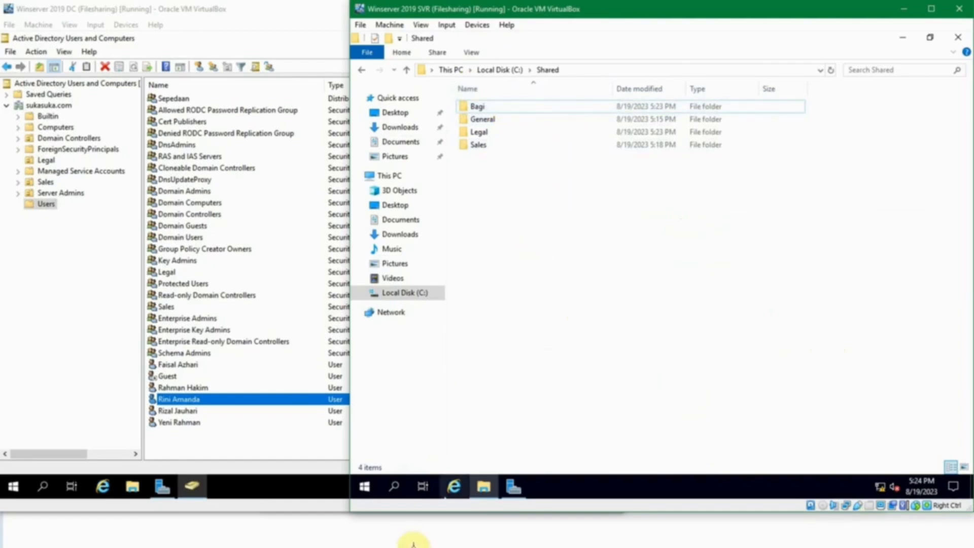
{"action": "left_click", "coordinate": [366, 485]}
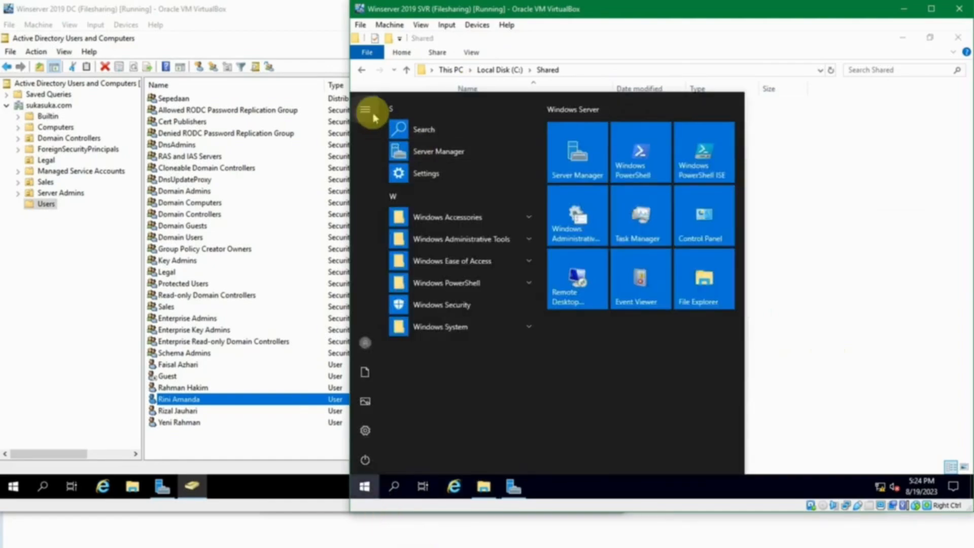
{"action": "left_click", "coordinate": [373, 117]}
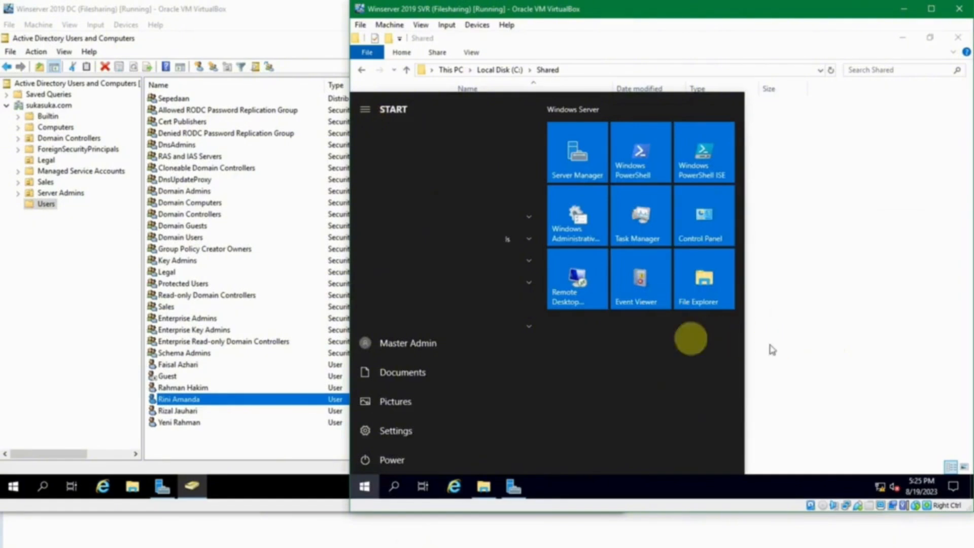
Step: Dismiss the server Start menu and switch to the second Windows 10 client
{"action": "left_click", "coordinate": [794, 328]}
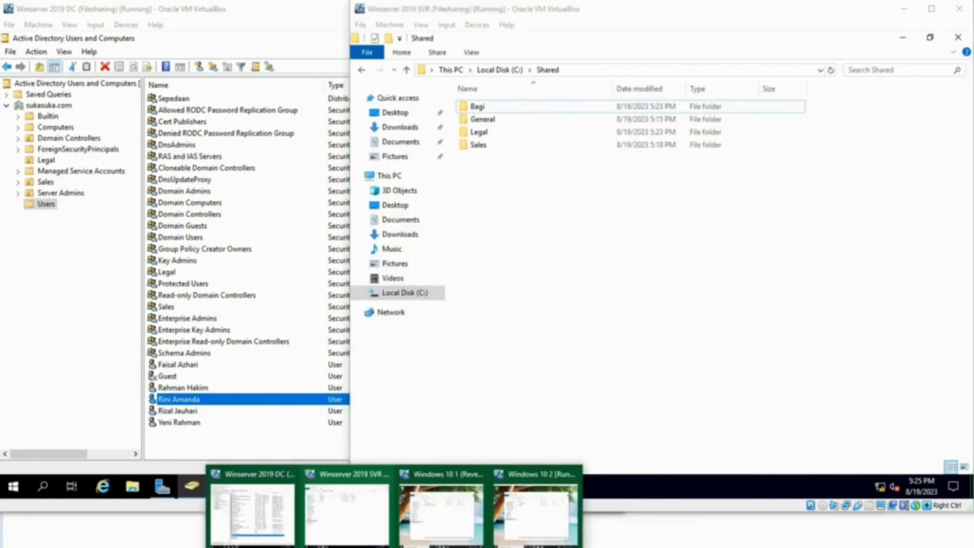
{"action": "left_click", "coordinate": [528, 510]}
{"action": "left_click", "coordinate": [274, 485]}
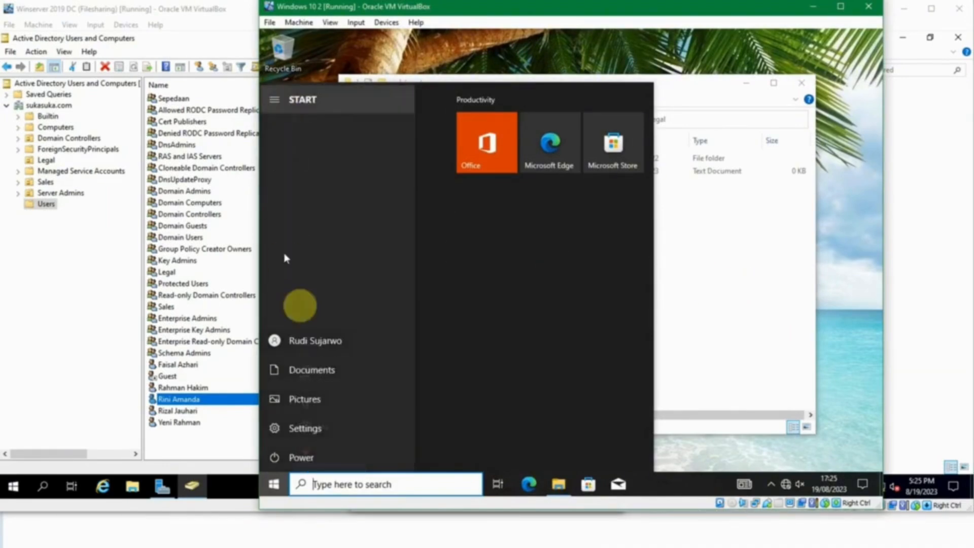
{"action": "left_click", "coordinate": [739, 296]}
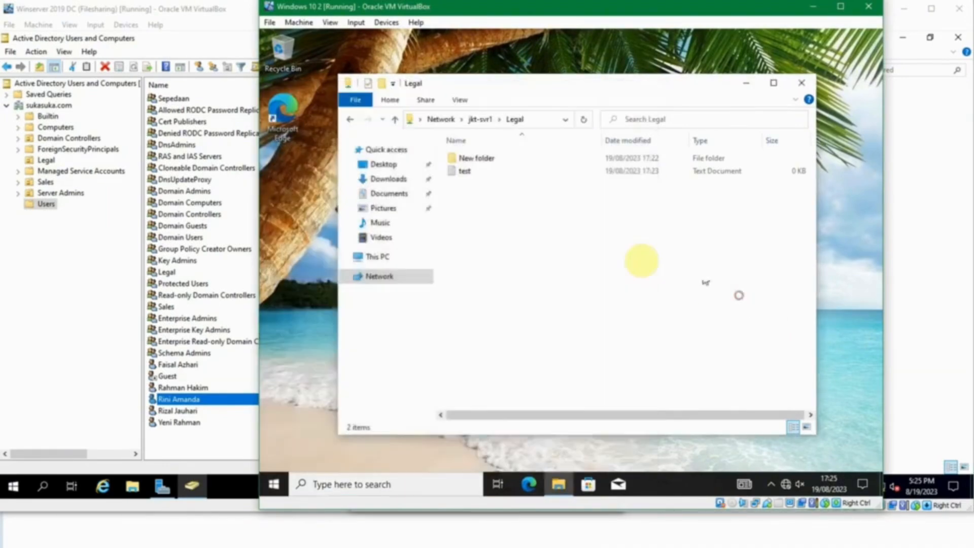
Step: Try opening \\jkt-svr1\Bagi, dismiss the access-denied Network Error, and switch to the first client
{"action": "left_click", "coordinate": [479, 119]}
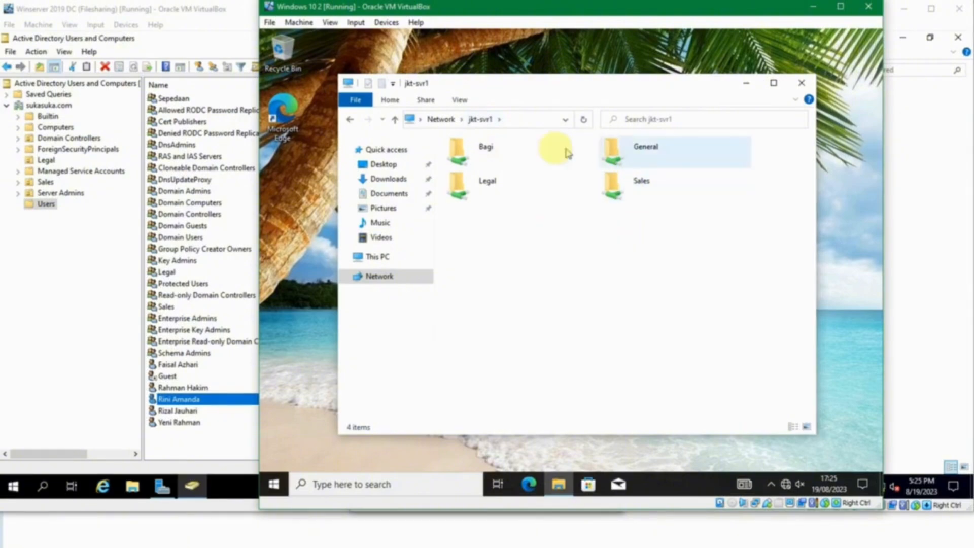
{"action": "double_click", "coordinate": [503, 150]}
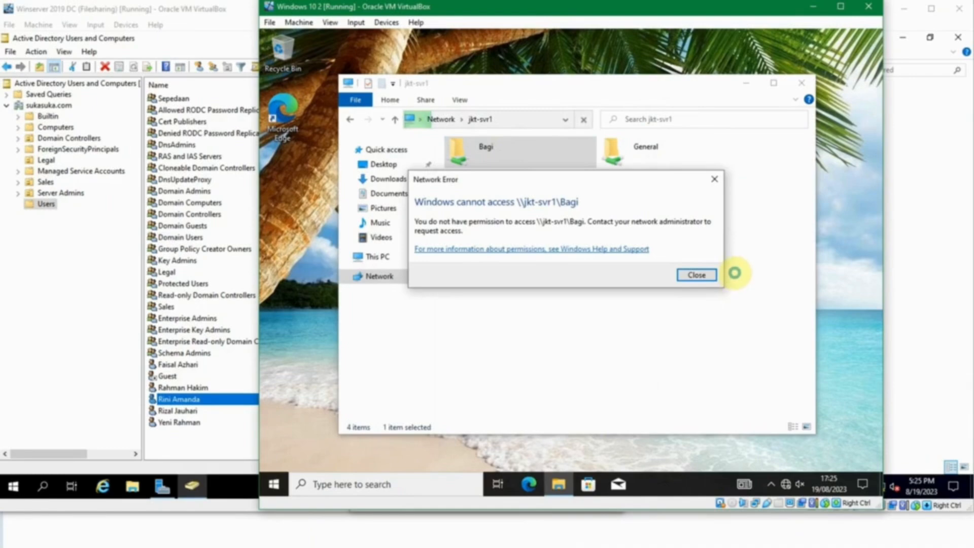
{"action": "left_click", "coordinate": [695, 274]}
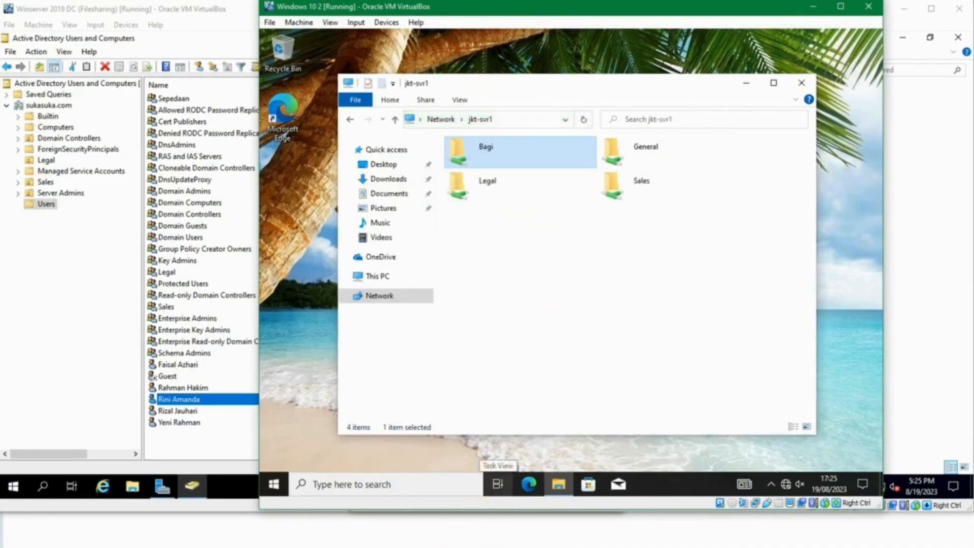
{"action": "mouse_move", "coordinate": [396, 545]}
{"action": "left_click", "coordinate": [421, 516]}
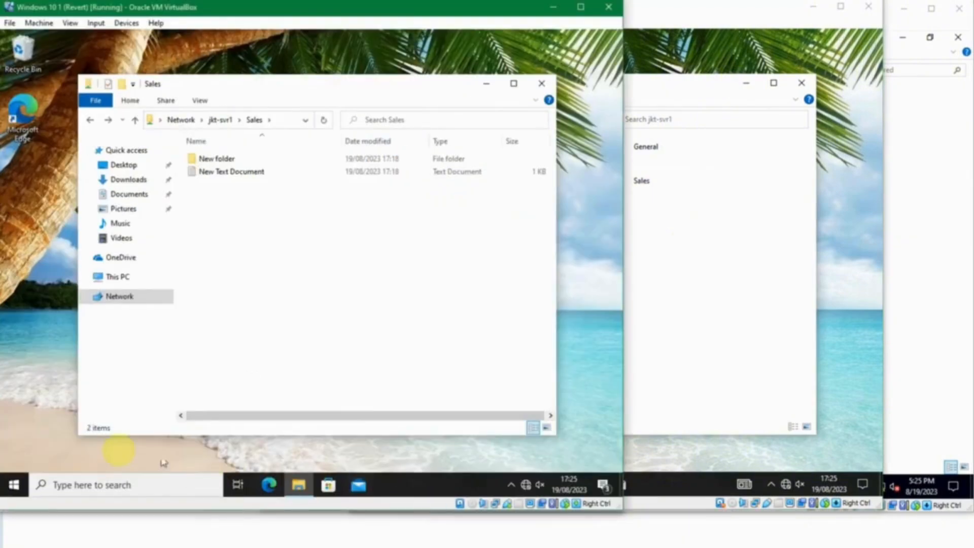
Step: On the first client, open the empty Bagi share from the jkt-svr1 share list
{"action": "left_click", "coordinate": [14, 485]}
{"action": "left_click", "coordinate": [12, 101]}
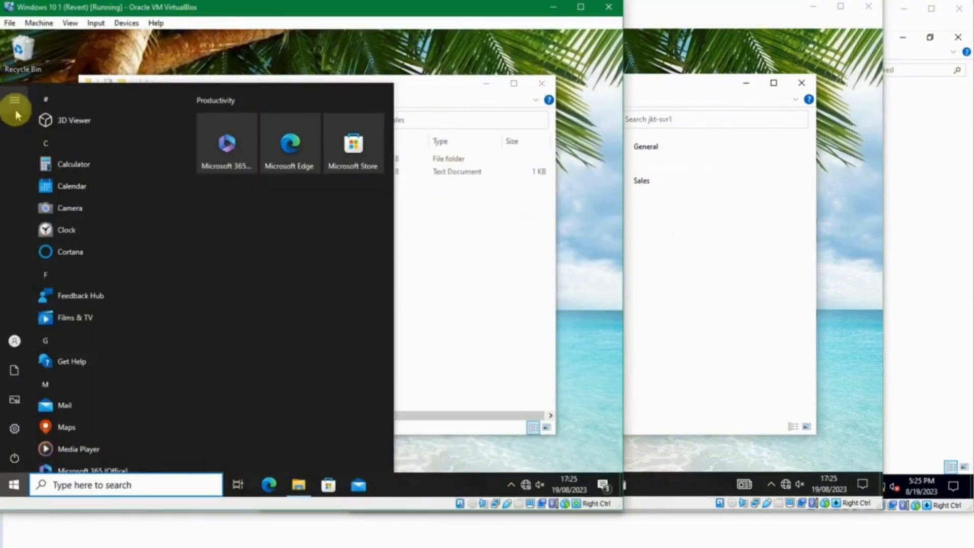
{"action": "left_click", "coordinate": [502, 279]}
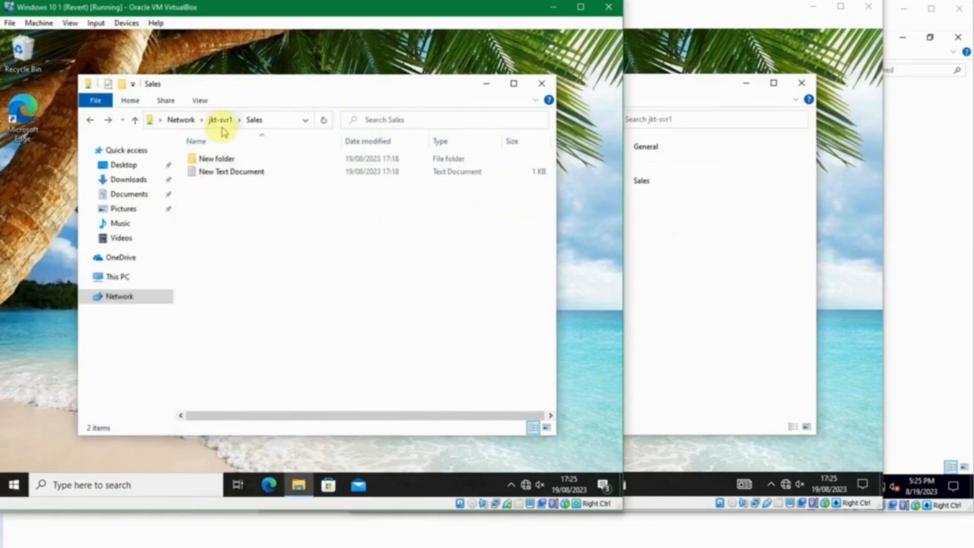
{"action": "left_click", "coordinate": [220, 119]}
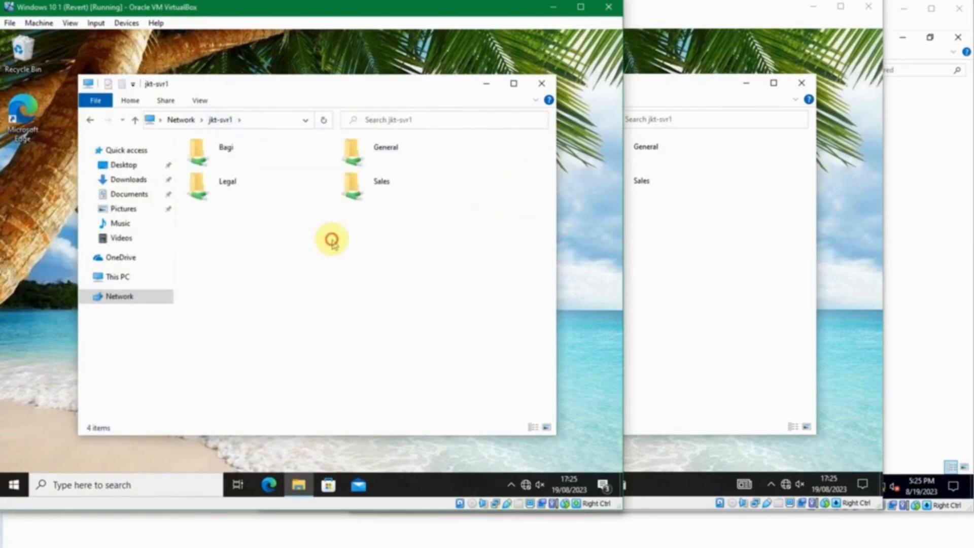
{"action": "double_click", "coordinate": [223, 152]}
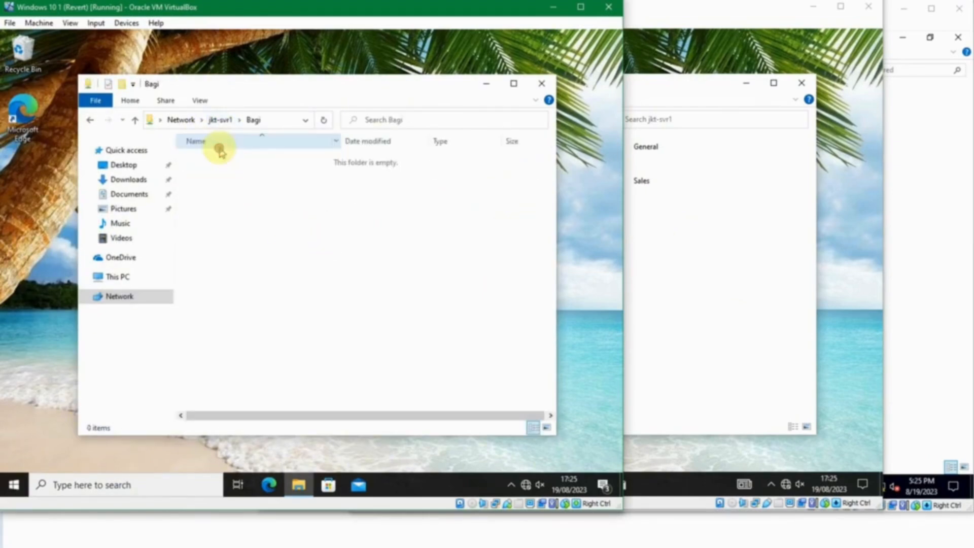
Step: Attempt creating a folder and a text document in Bagi, cancel both denials, then switch to the server
{"action": "right_click", "coordinate": [241, 200]}
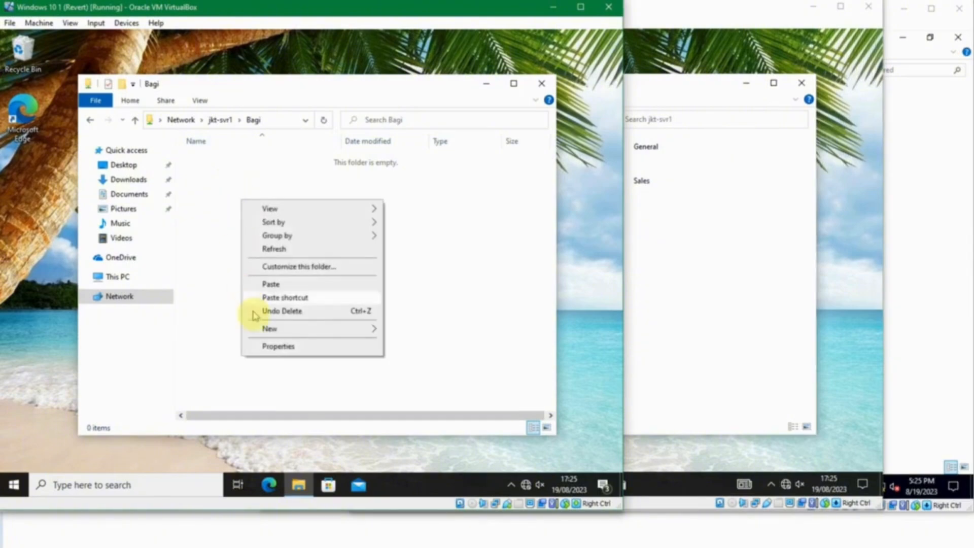
{"action": "mouse_move", "coordinate": [295, 329]}
{"action": "left_click", "coordinate": [404, 331]}
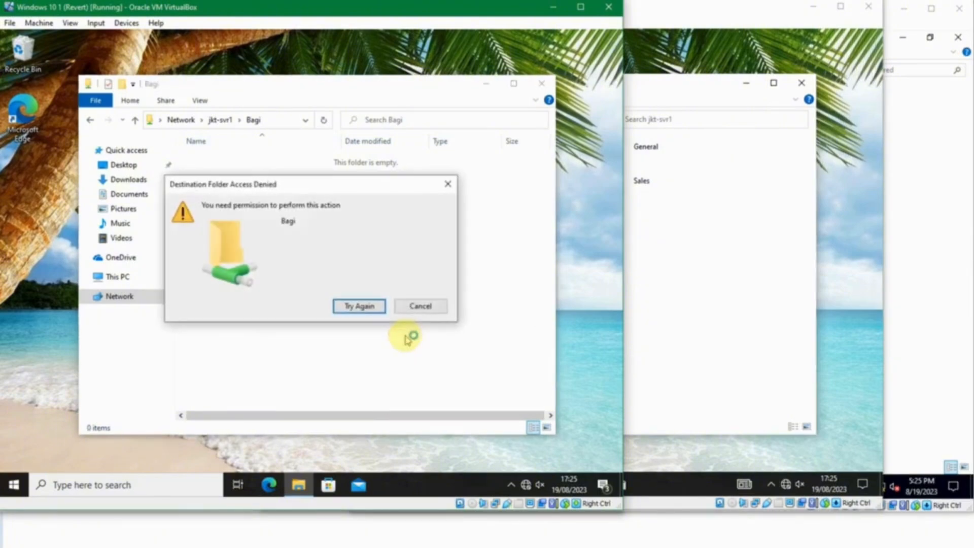
{"action": "left_click", "coordinate": [400, 305]}
{"action": "right_click", "coordinate": [400, 299]}
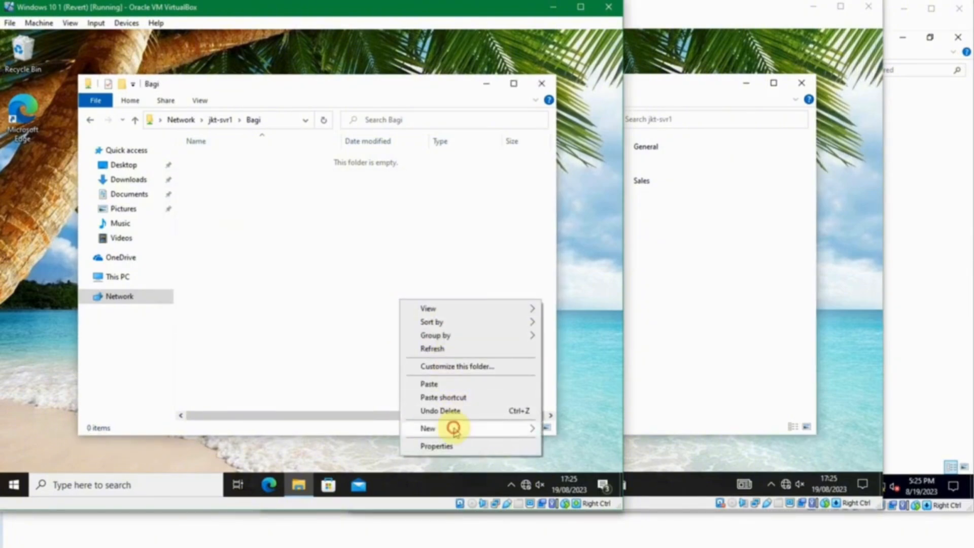
{"action": "mouse_move", "coordinate": [452, 427]}
{"action": "left_click", "coordinate": [363, 415]}
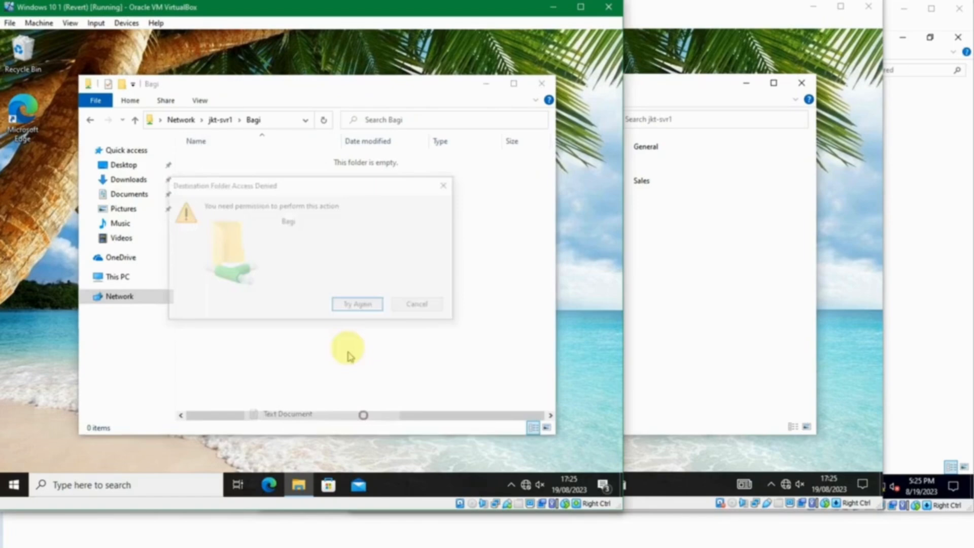
{"action": "left_click", "coordinate": [408, 304]}
{"action": "right_click", "coordinate": [375, 281]}
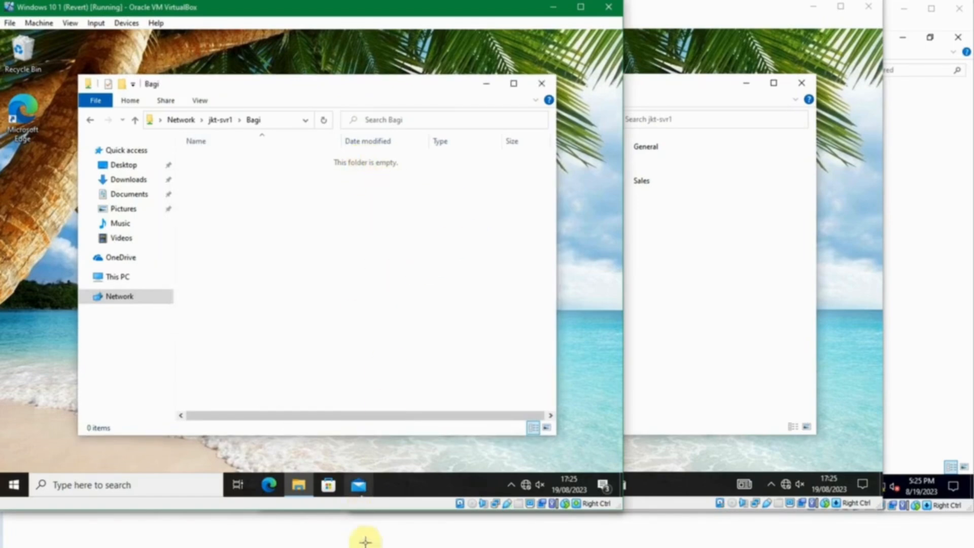
{"action": "left_click", "coordinate": [365, 513]}
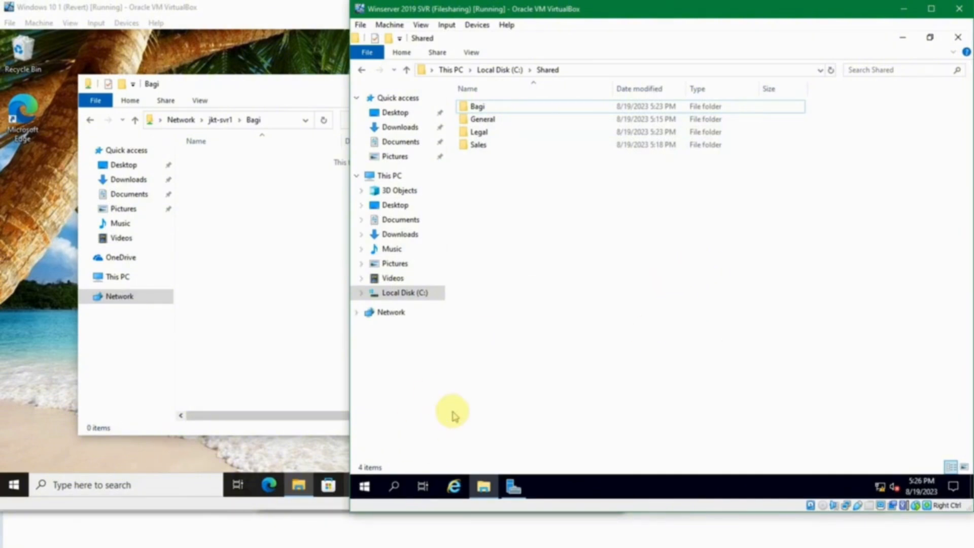
Step: Launch Computer Management and list the server's shares under Shared Folders > Shares
{"action": "key", "text": "super"}
{"action": "key", "text": "super"}
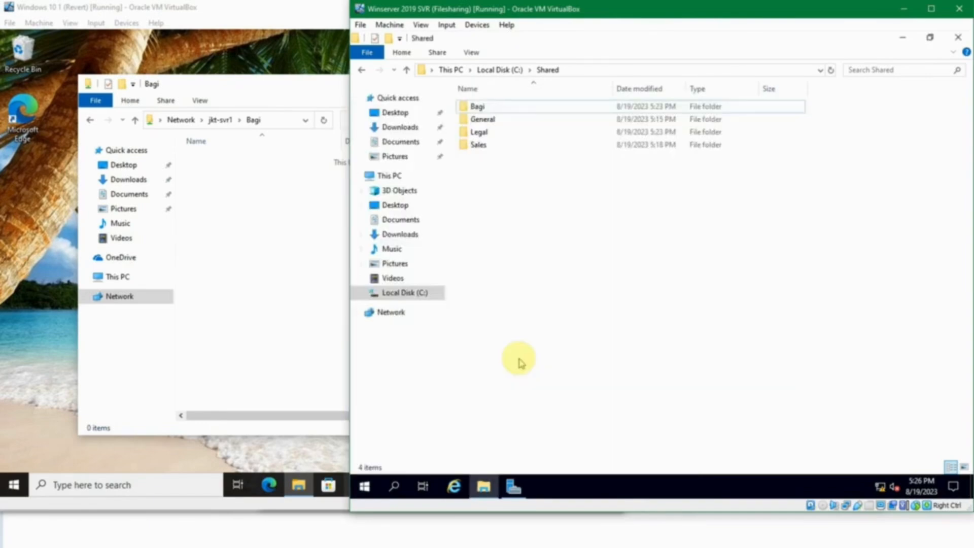
{"action": "key", "text": "super"}
{"action": "type", "text": "computer"}
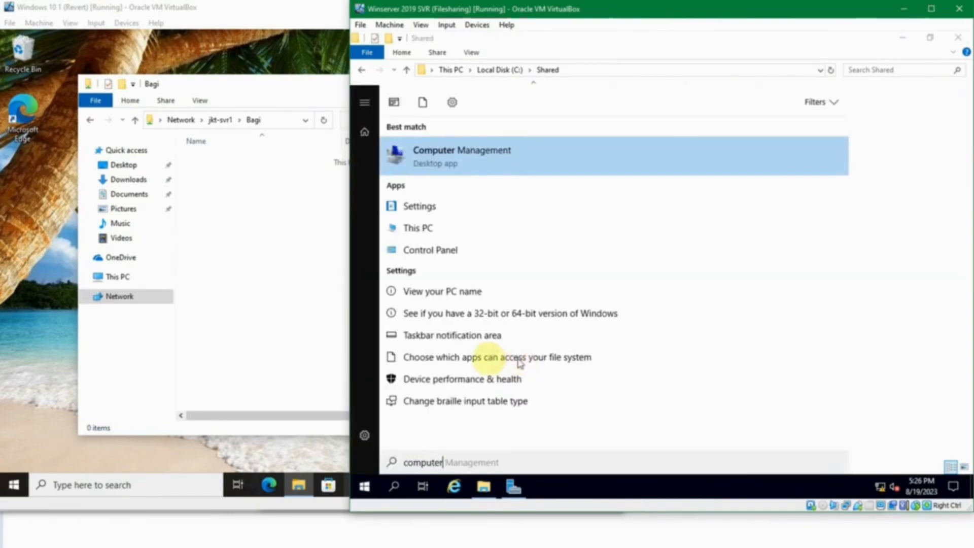
{"action": "left_click", "coordinate": [483, 161]}
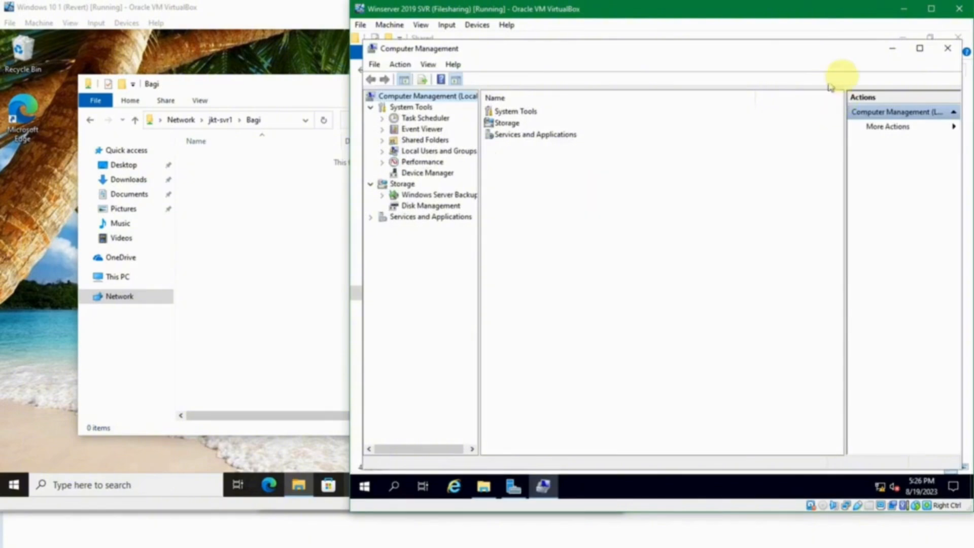
{"action": "left_click", "coordinate": [914, 47]}
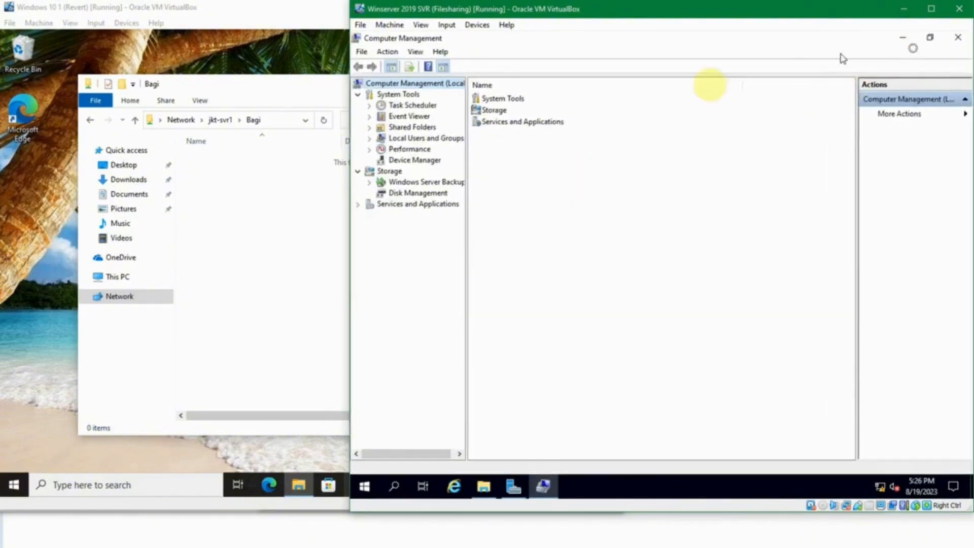
{"action": "left_click", "coordinate": [370, 127]}
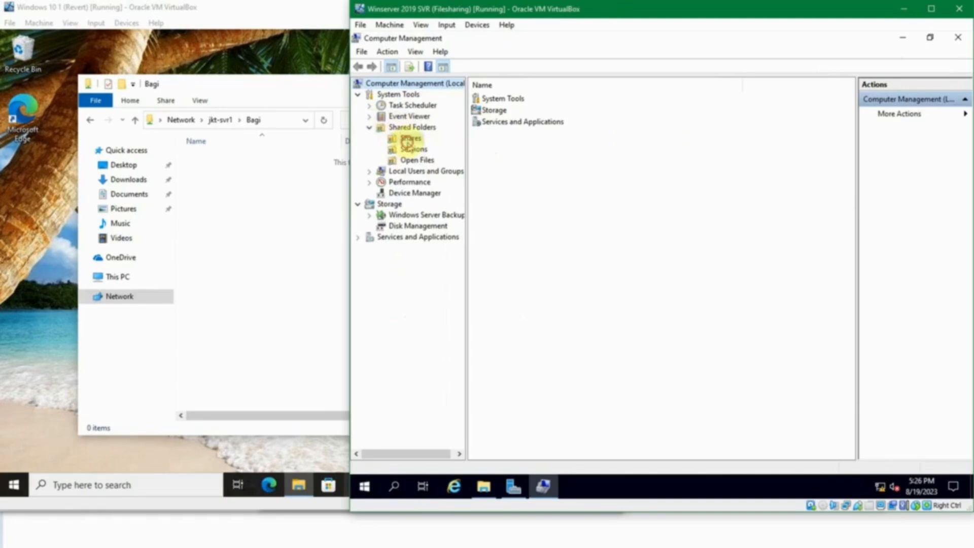
{"action": "left_click", "coordinate": [409, 140]}
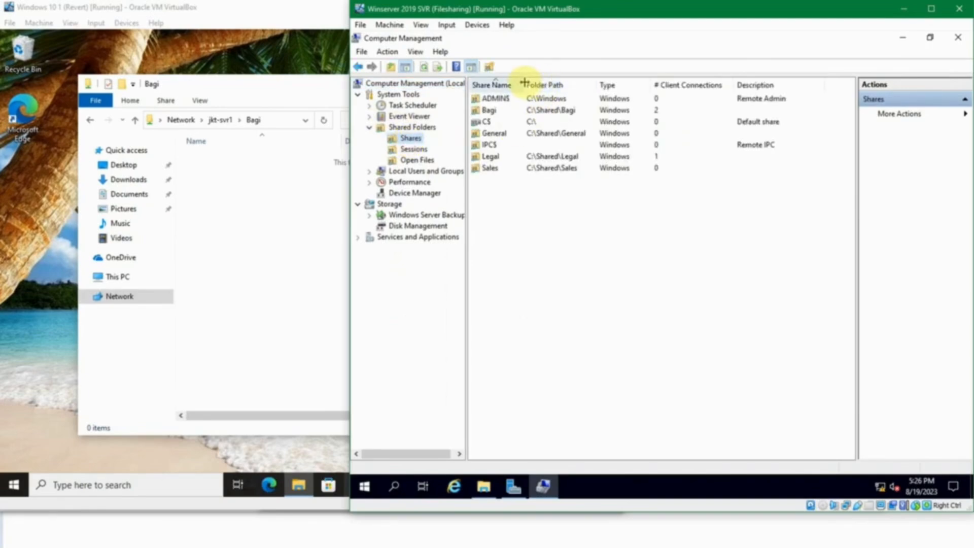
Step: Widen the Share Name and Folder Path columns and review the Bagi, General, Legal and Sales shares
{"action": "left_click_drag", "start_coordinate": [524, 85], "coordinate": [556, 86]}
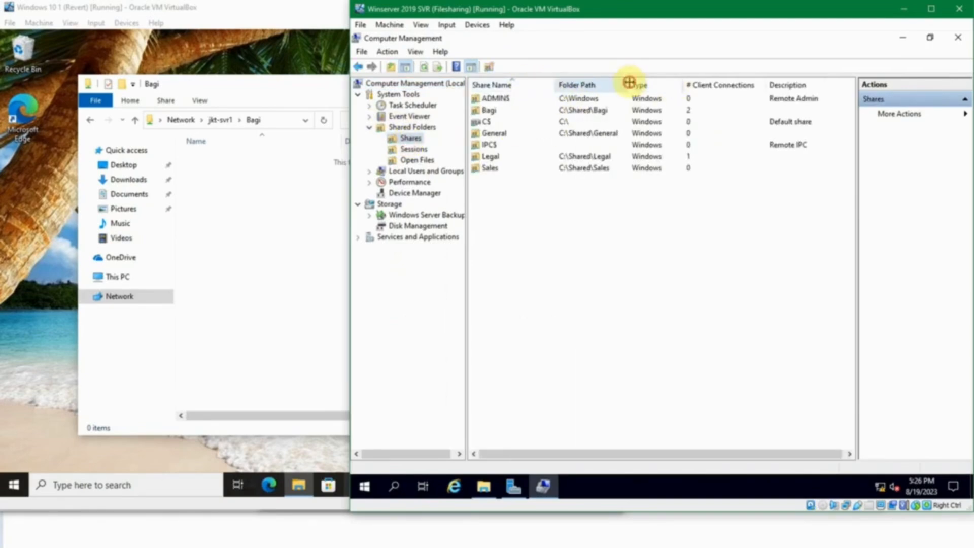
{"action": "left_click_drag", "start_coordinate": [629, 85], "coordinate": [657, 85]}
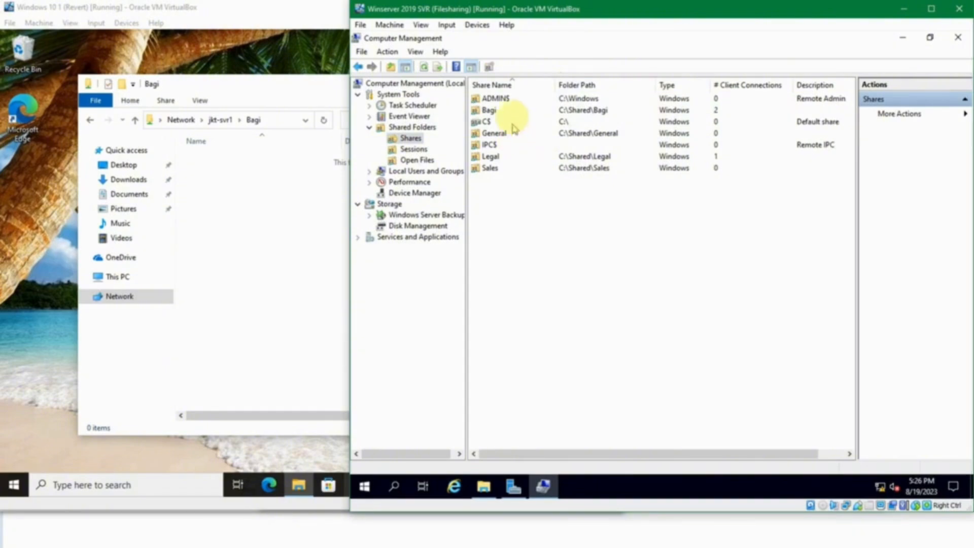
{"action": "left_click", "coordinate": [488, 110]}
{"action": "left_click", "coordinate": [490, 134]}
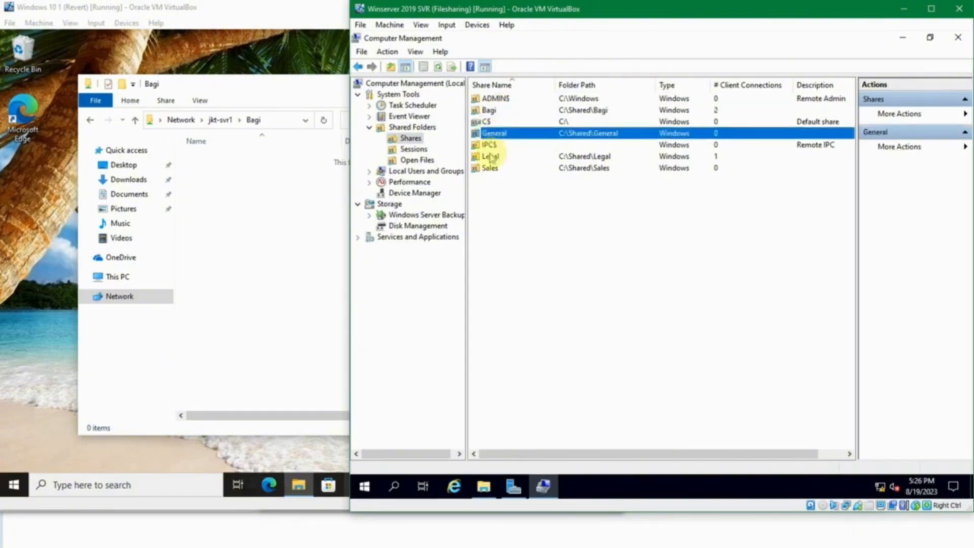
{"action": "left_click", "coordinate": [489, 157]}
{"action": "left_click", "coordinate": [489, 168]}
{"action": "left_click", "coordinate": [517, 199]}
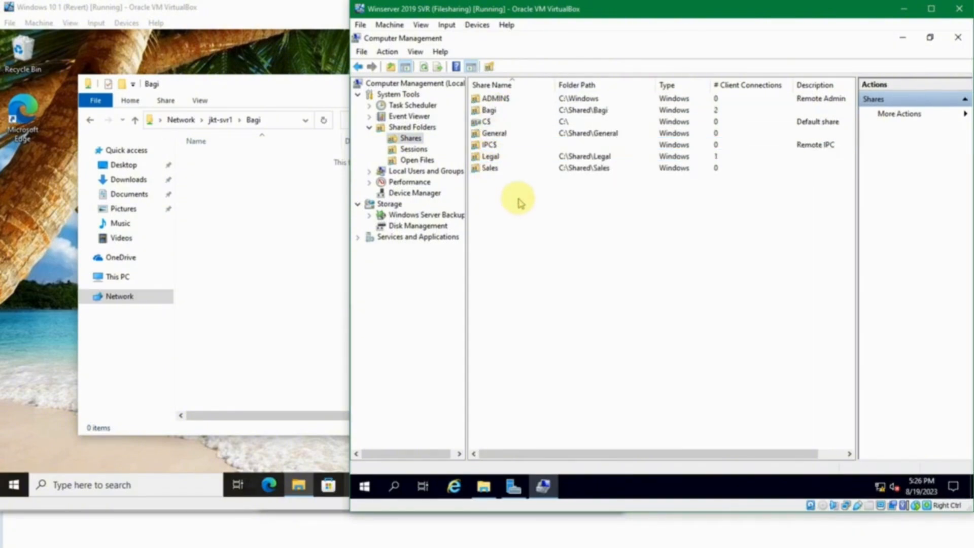
{"action": "left_click", "coordinate": [489, 112]}
{"action": "right_click", "coordinate": [490, 115]}
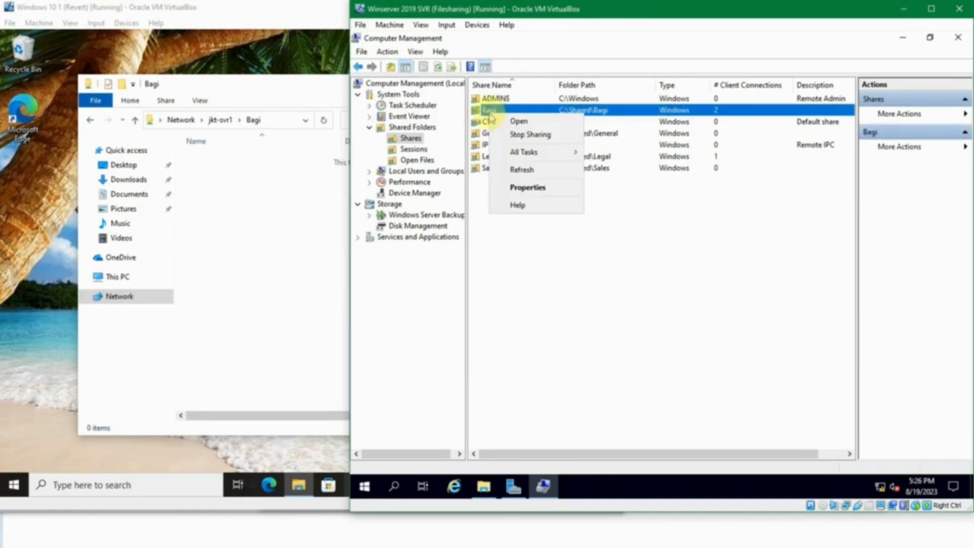
{"action": "left_click", "coordinate": [519, 135]}
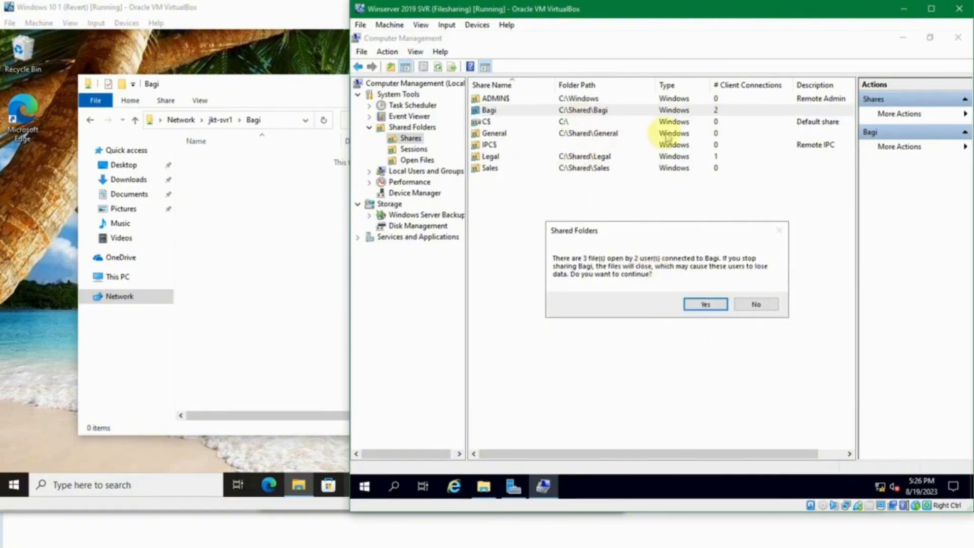
{"action": "left_click", "coordinate": [755, 304]}
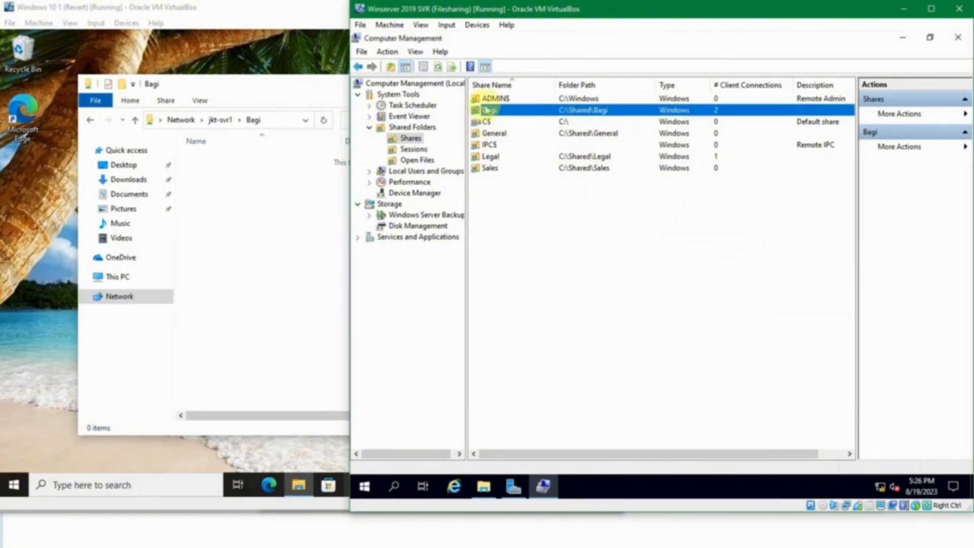
{"action": "right_click", "coordinate": [490, 114]}
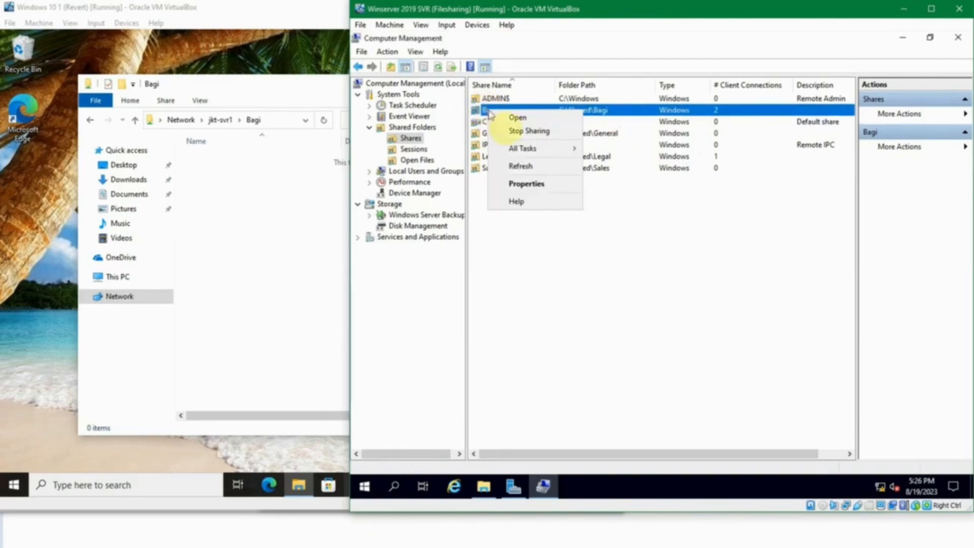
{"action": "left_click", "coordinate": [527, 184]}
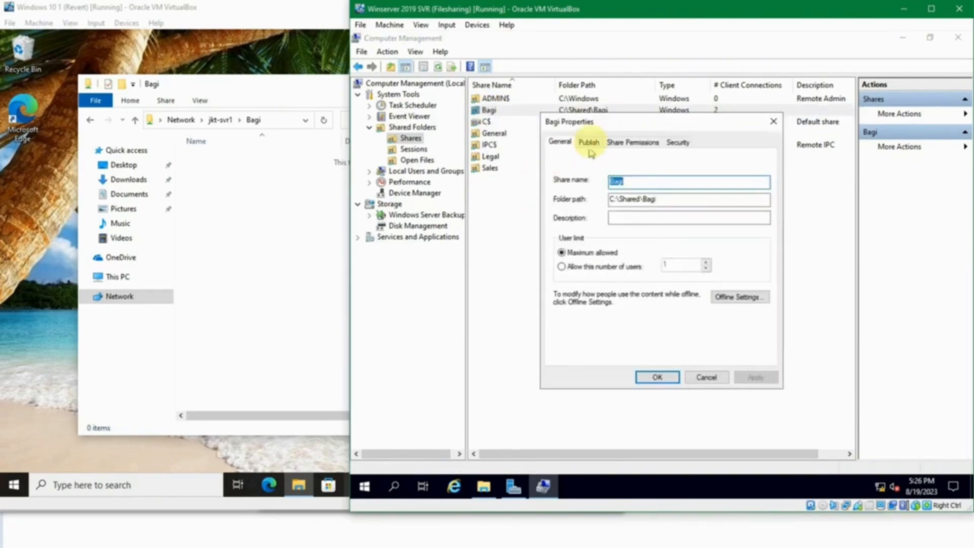
{"action": "left_click", "coordinate": [625, 141]}
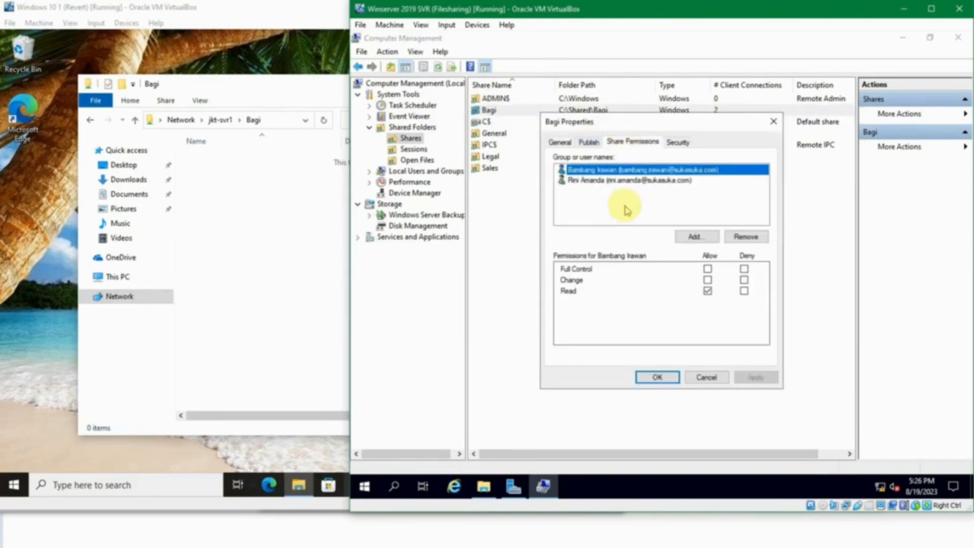
{"action": "left_click", "coordinate": [625, 170]}
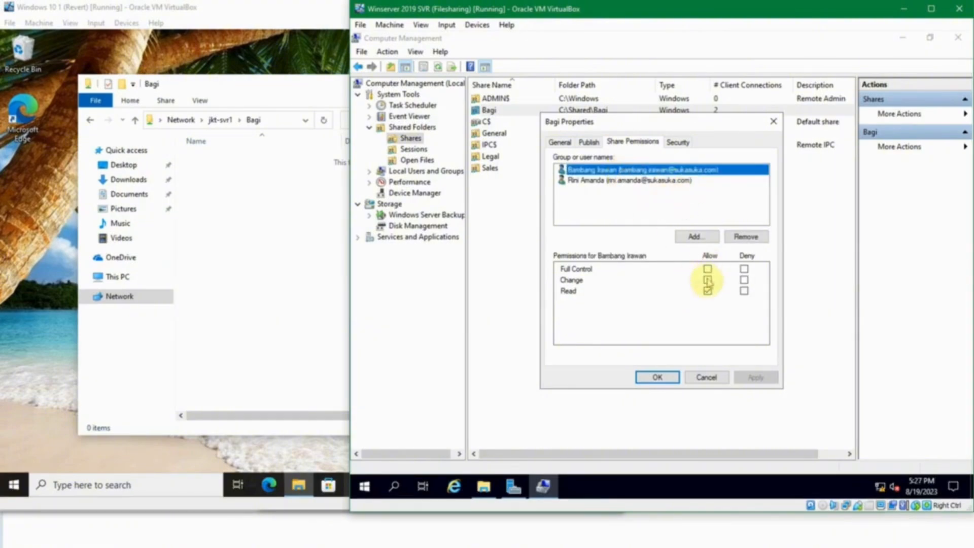
{"action": "left_click", "coordinate": [707, 378]}
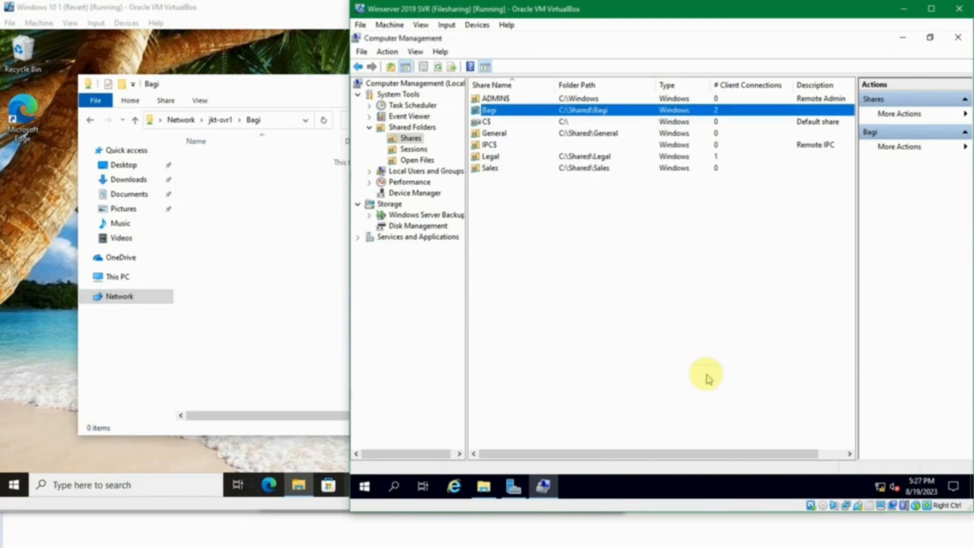
{"action": "left_click", "coordinate": [583, 242]}
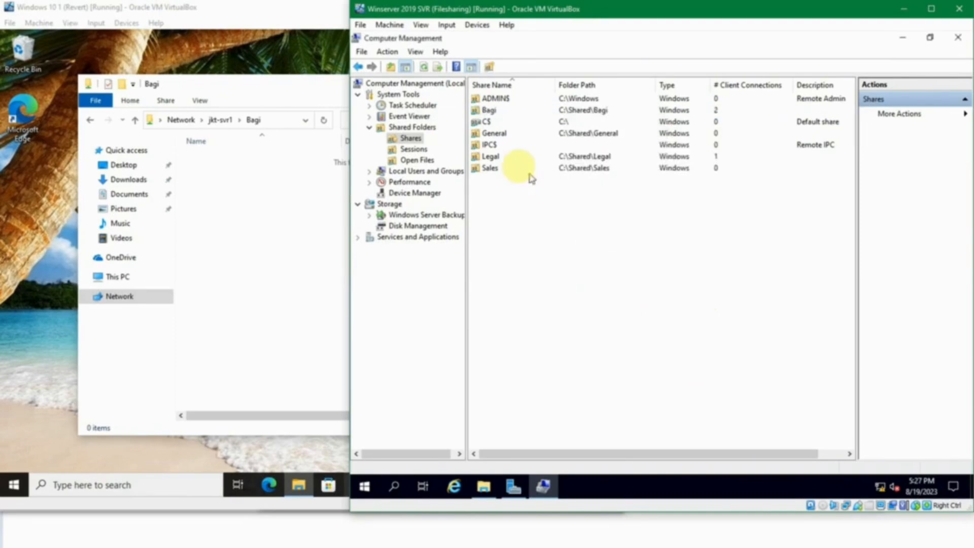
{"action": "left_click", "coordinate": [490, 156]}
{"action": "right_click", "coordinate": [490, 158]}
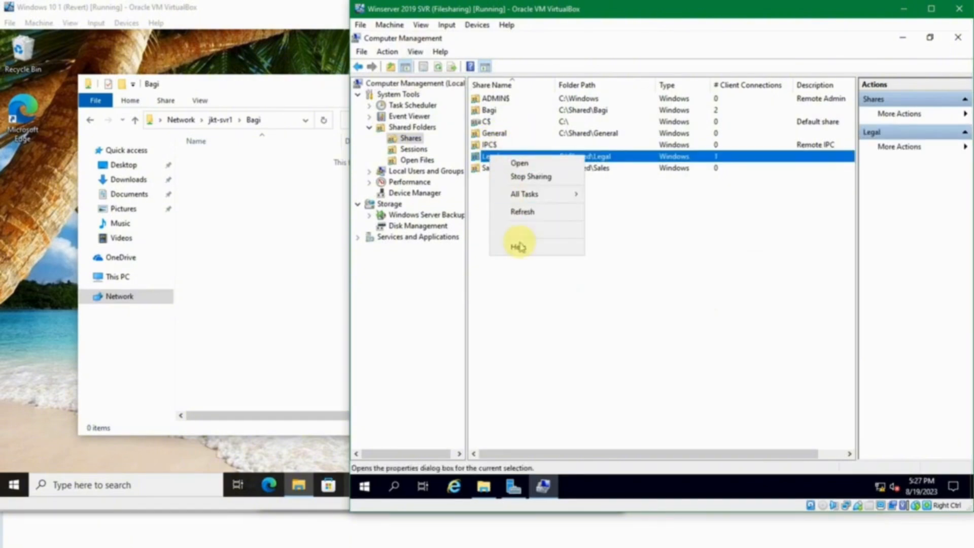
{"action": "left_click", "coordinate": [522, 226]}
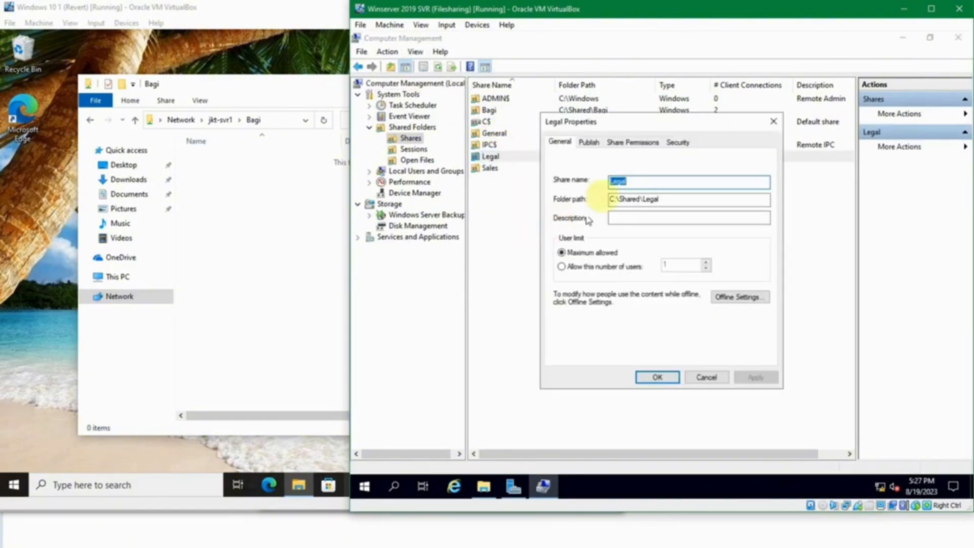
{"action": "left_click", "coordinate": [624, 136]}
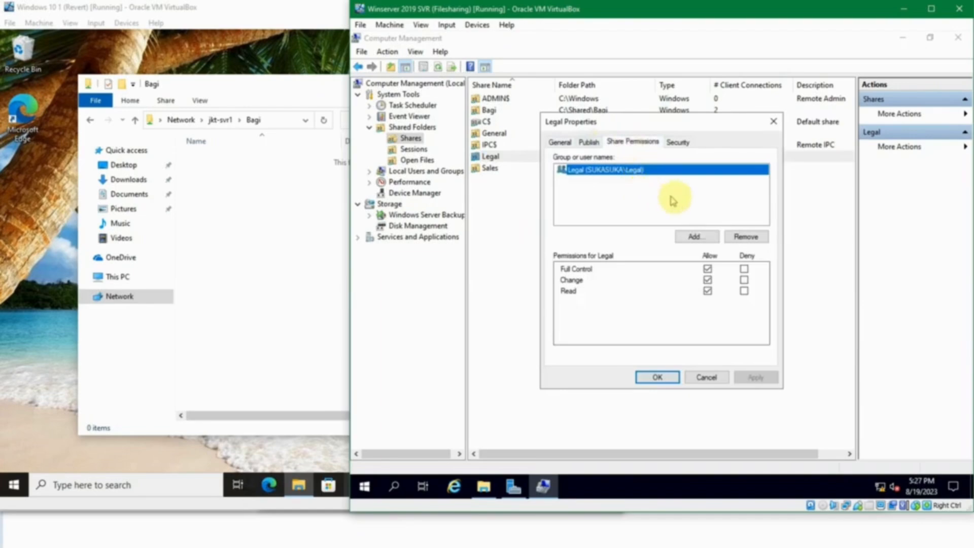
{"action": "left_click", "coordinate": [679, 142]}
{"action": "scroll", "coordinate": [644, 200], "scroll_direction": "down", "scroll_amount": 2}
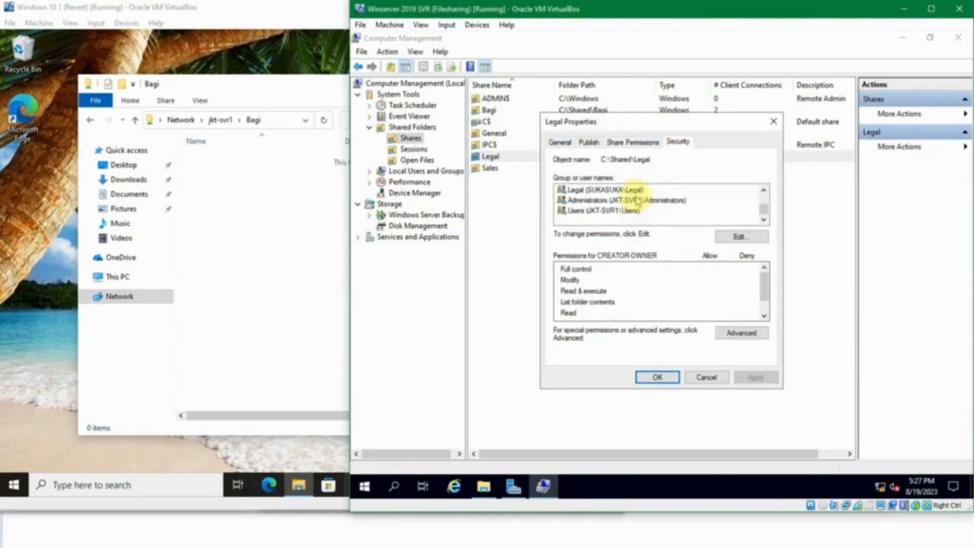
{"action": "scroll", "coordinate": [638, 199], "scroll_direction": "up", "scroll_amount": 1}
{"action": "scroll", "coordinate": [633, 205], "scroll_direction": "down", "scroll_amount": 1}
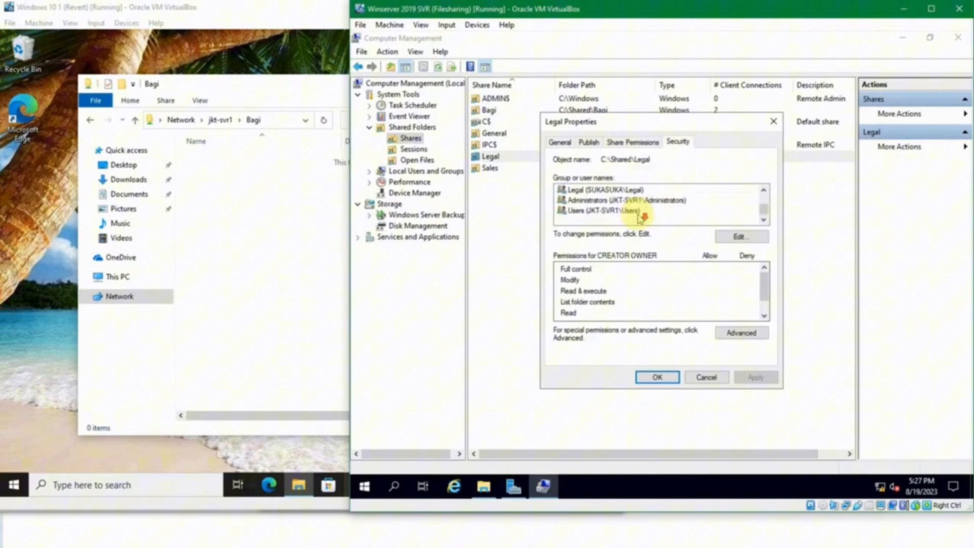
{"action": "left_click", "coordinate": [622, 190]}
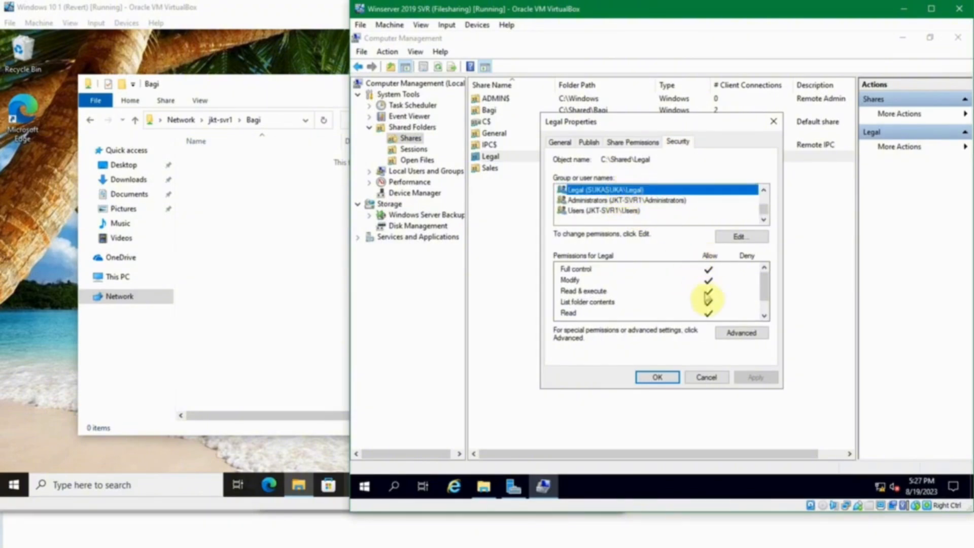
{"action": "left_click", "coordinate": [738, 236]}
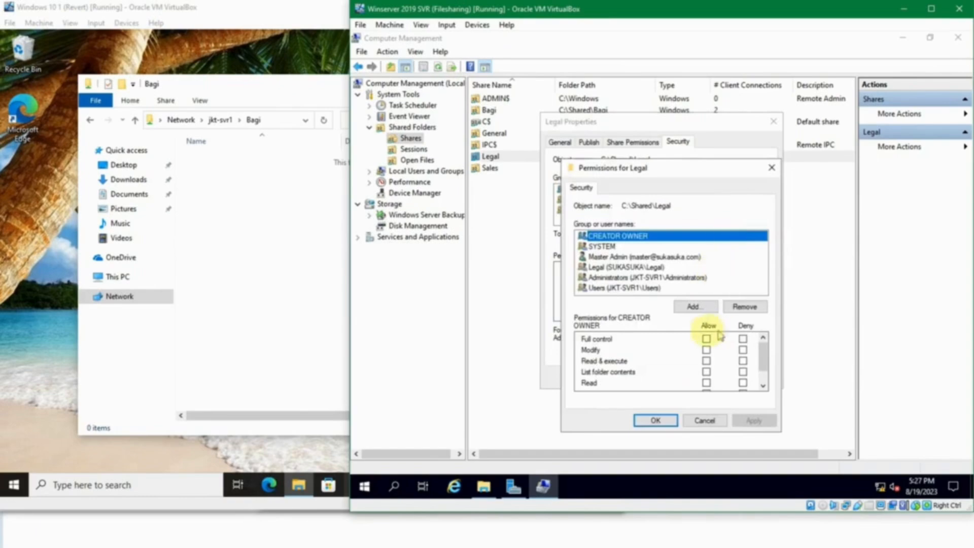
{"action": "left_click", "coordinate": [647, 268]}
{"action": "scroll", "coordinate": [707, 362], "scroll_direction": "down", "scroll_amount": 1}
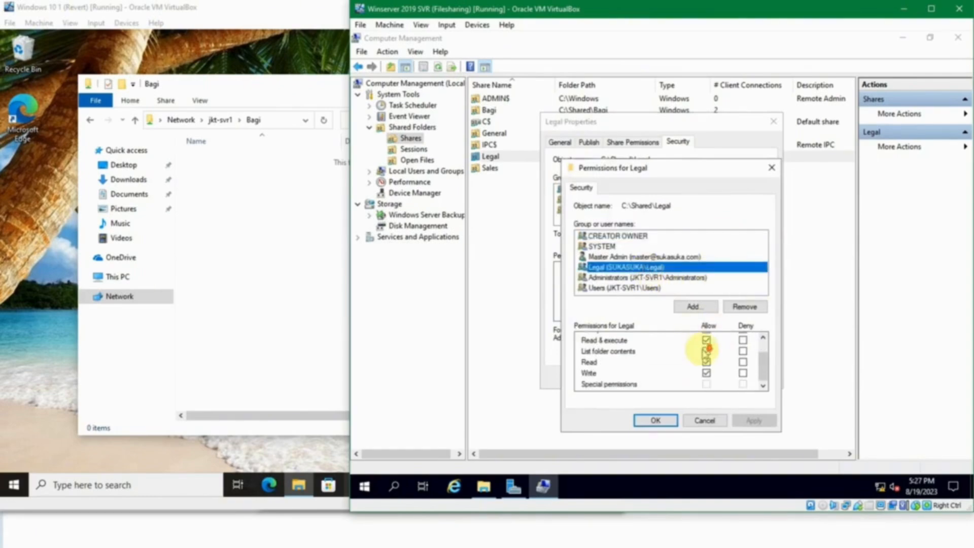
{"action": "scroll", "coordinate": [706, 348], "scroll_direction": "up", "scroll_amount": 1}
{"action": "left_click", "coordinate": [698, 424]}
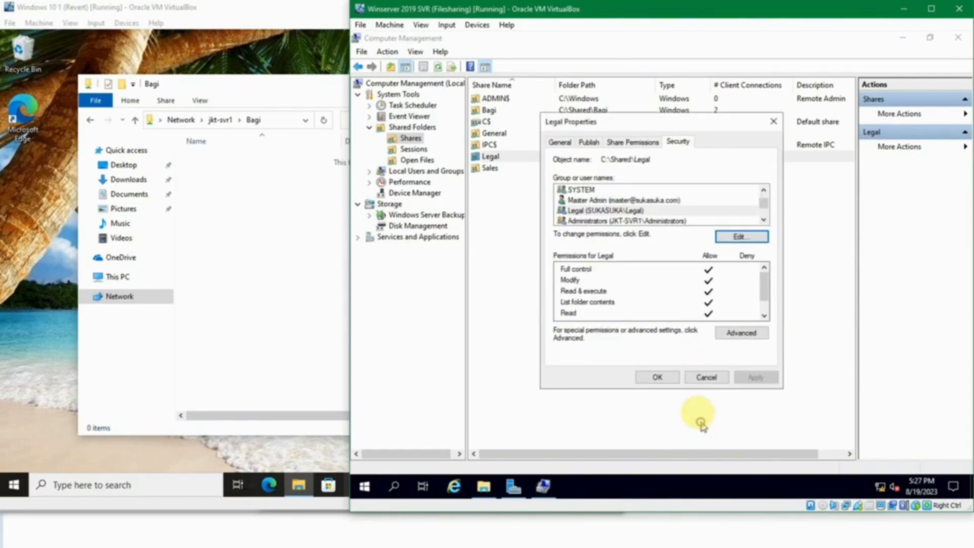
{"action": "left_click", "coordinate": [702, 376]}
{"action": "left_click", "coordinate": [556, 220]}
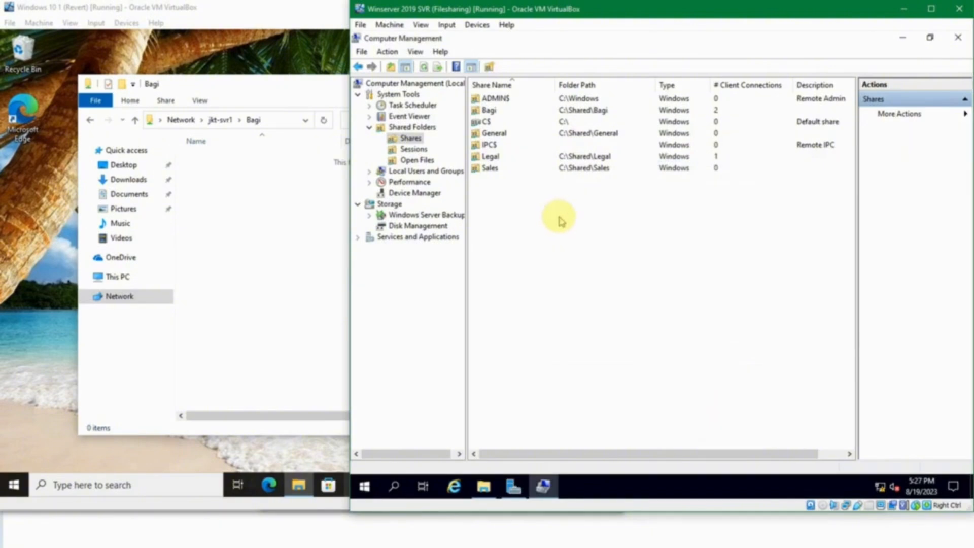